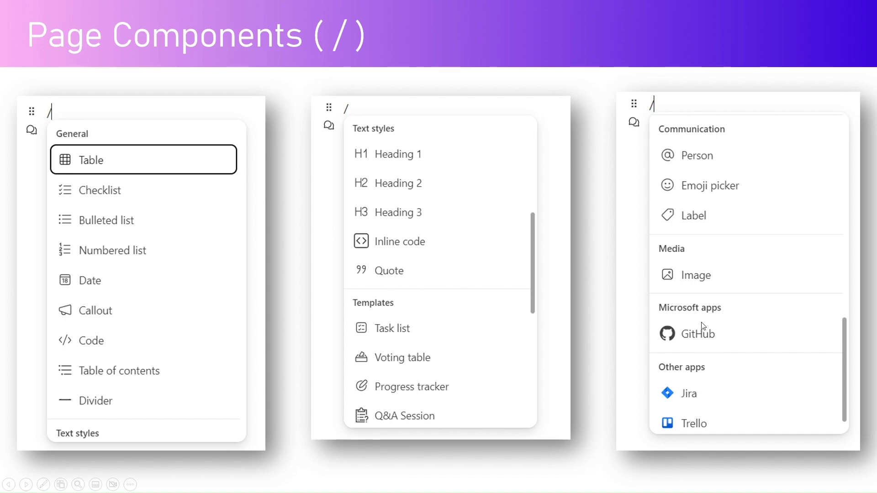
pyautogui.click(700, 293)
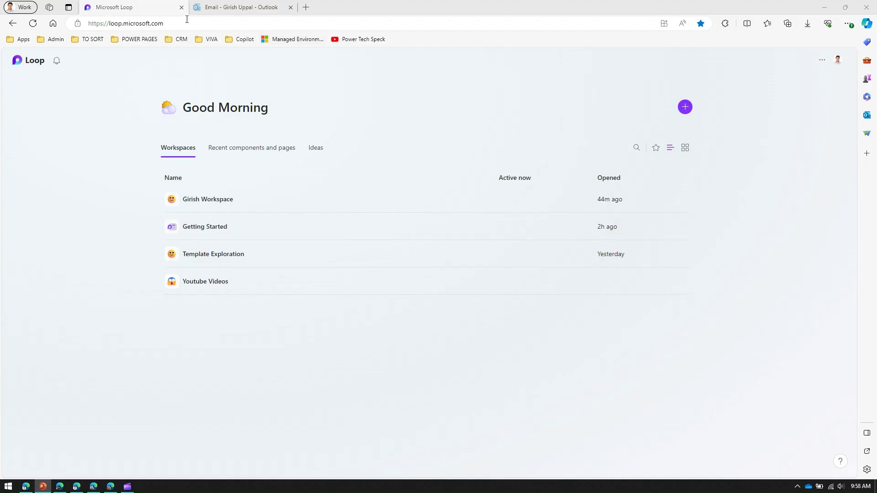
# Reload the Loop home page and create a workspace titled "December Workspace" with a smiley emoji as its icon
pyautogui.click(175, 24)
pyautogui.press('Return')
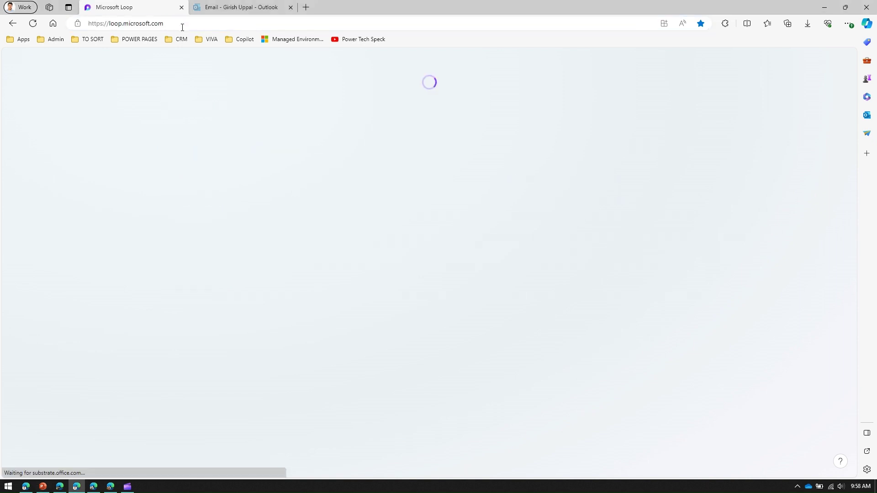
pyautogui.click(685, 108)
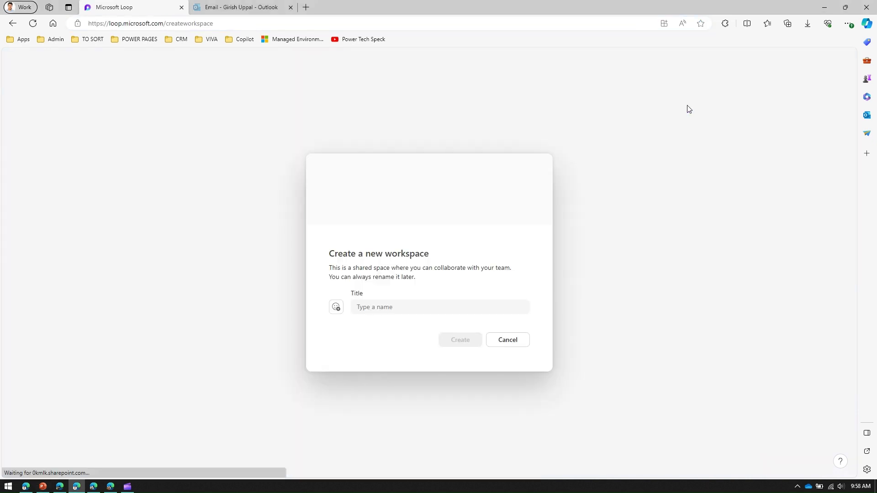
pyautogui.click(397, 306)
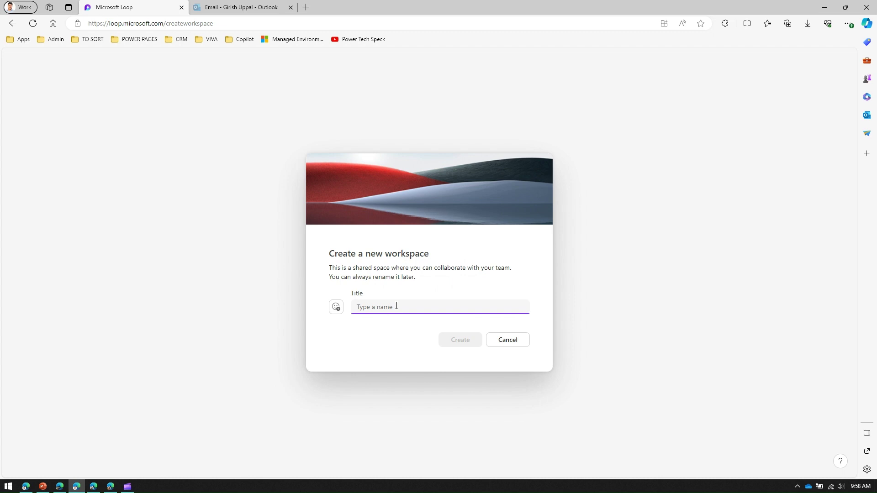
pyautogui.write('December Workspace')
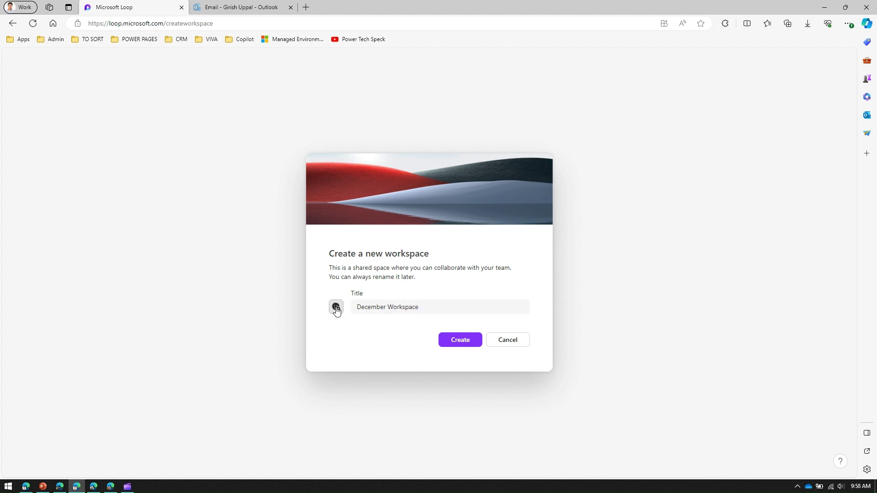
pyautogui.click(336, 307)
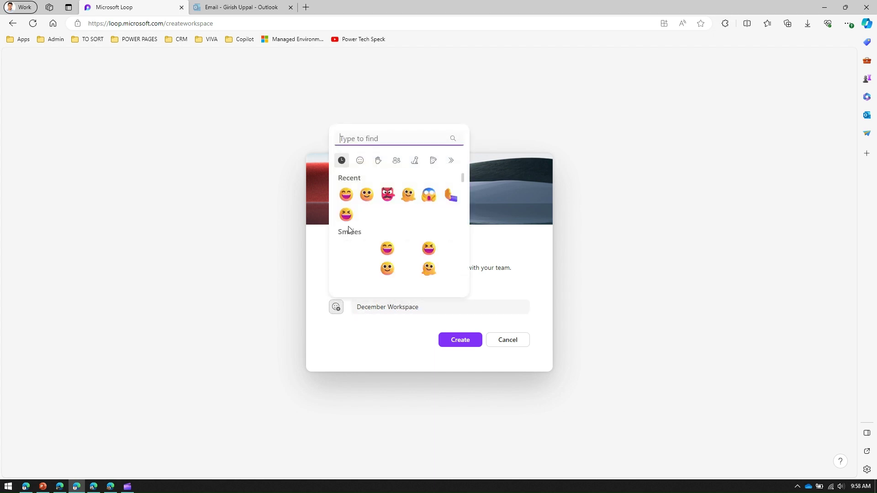
pyautogui.click(393, 265)
pyautogui.click(463, 341)
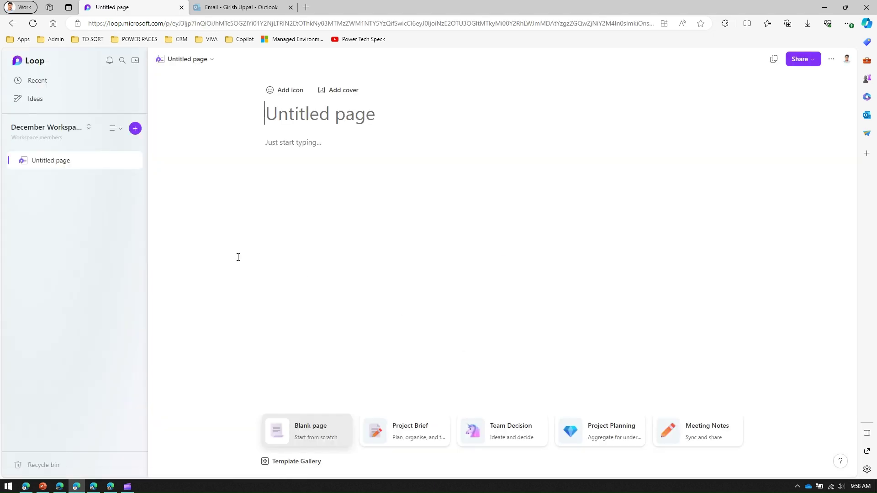
# Add a smiling face icon and a colourful orange and teal wave cover image to the untitled page
pyautogui.click(287, 91)
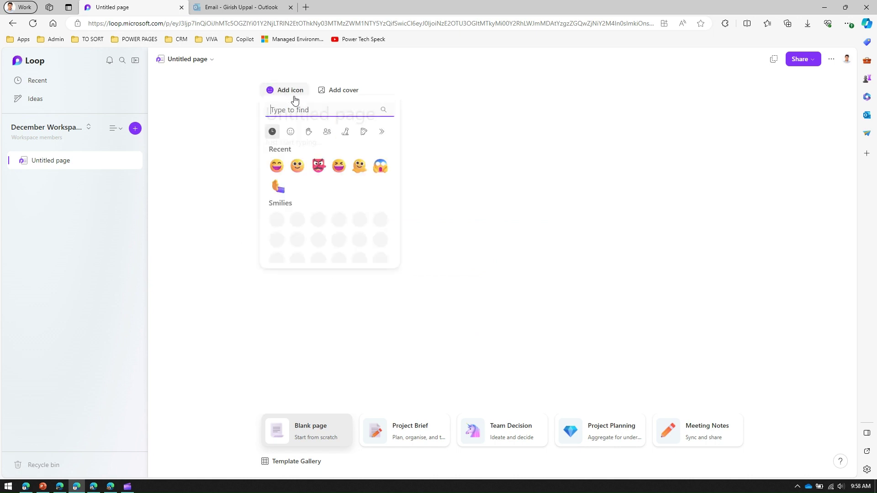
pyautogui.click(297, 171)
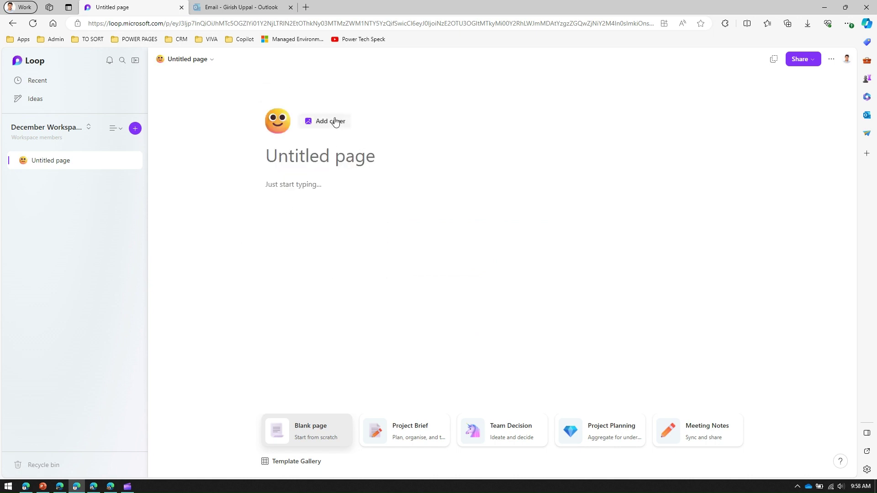
pyautogui.click(336, 121)
pyautogui.click(540, 223)
pyautogui.click(489, 380)
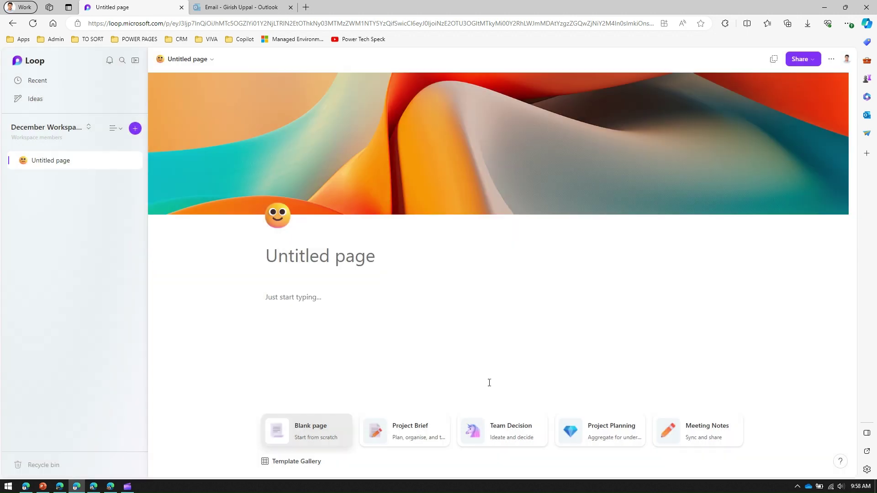
# Title the page "How to use Loop?", accepting the grammar suggestion that removes the space before the question mark
pyautogui.click(331, 259)
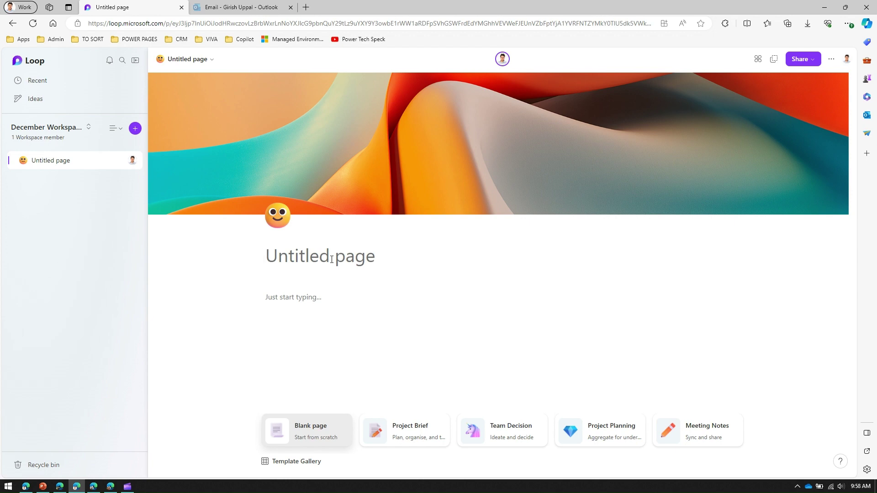
pyautogui.write('How to use ')
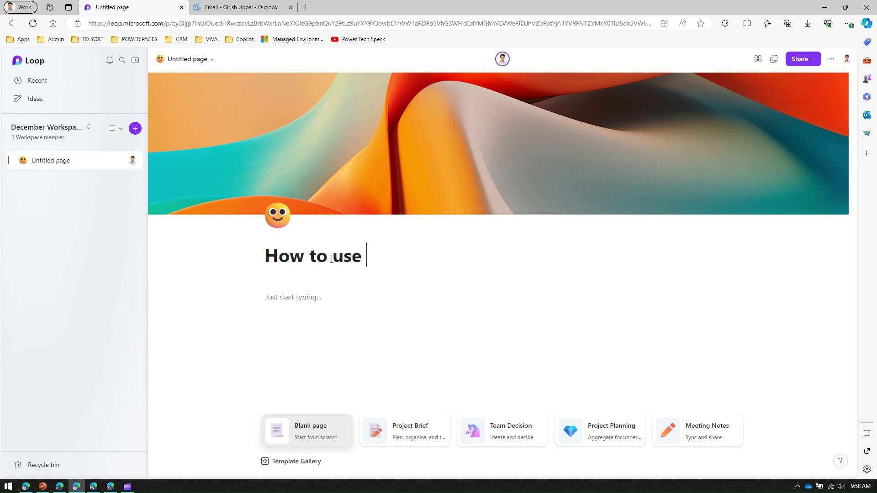
pyautogui.write('Loop')
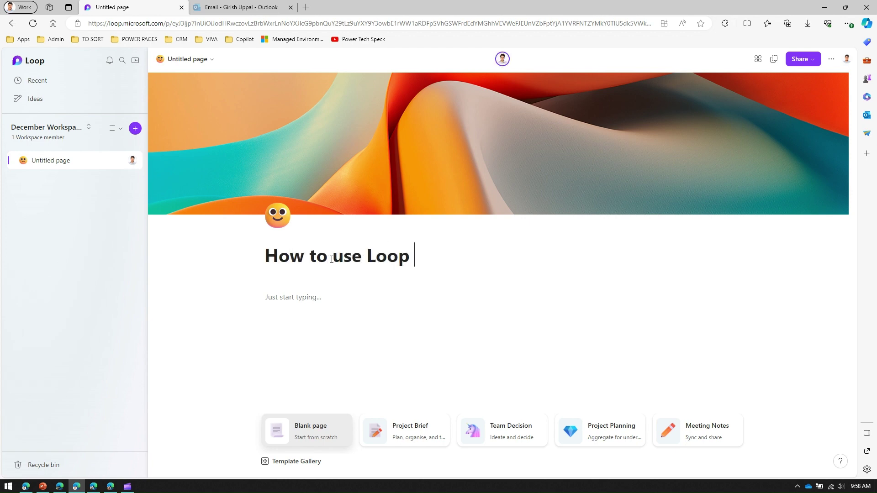
pyautogui.write(' ?')
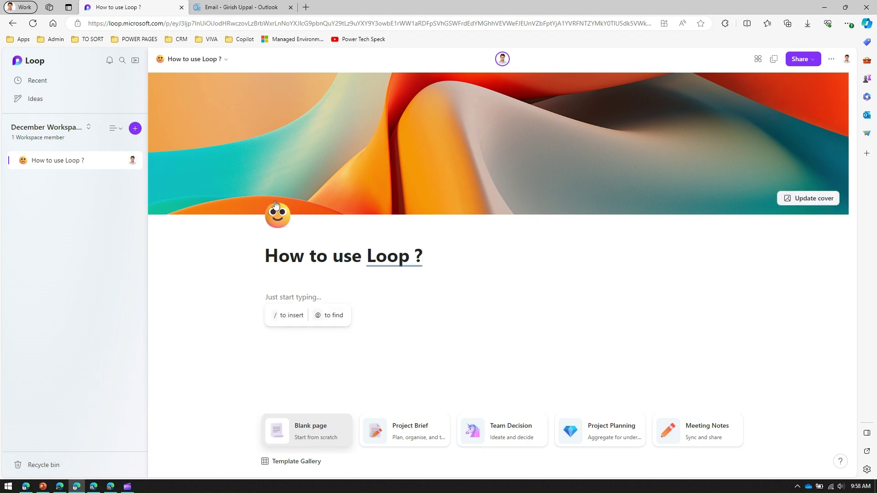
pyautogui.click(417, 264)
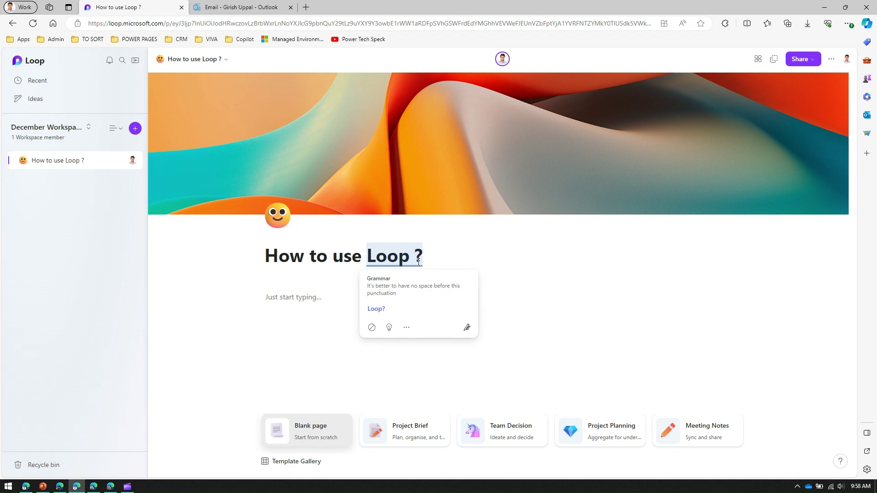
pyautogui.click(375, 308)
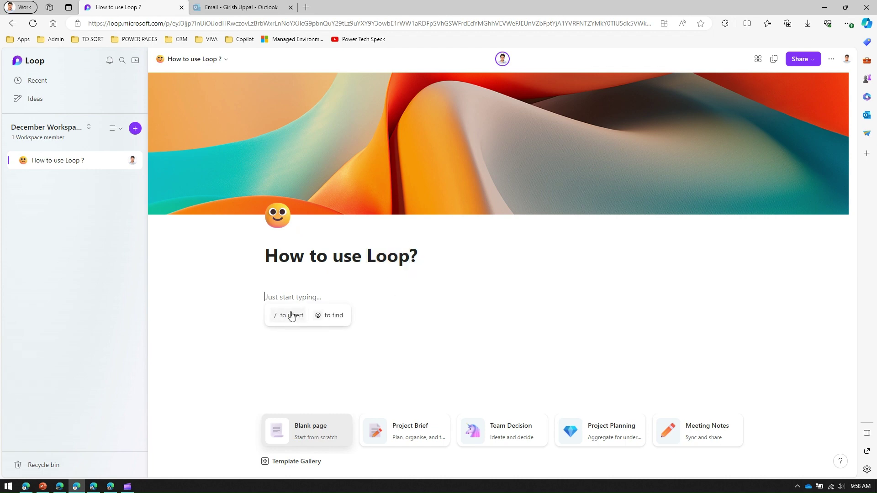
# Insert a table below the page title and name its two columns Name and Age
pyautogui.write('/')
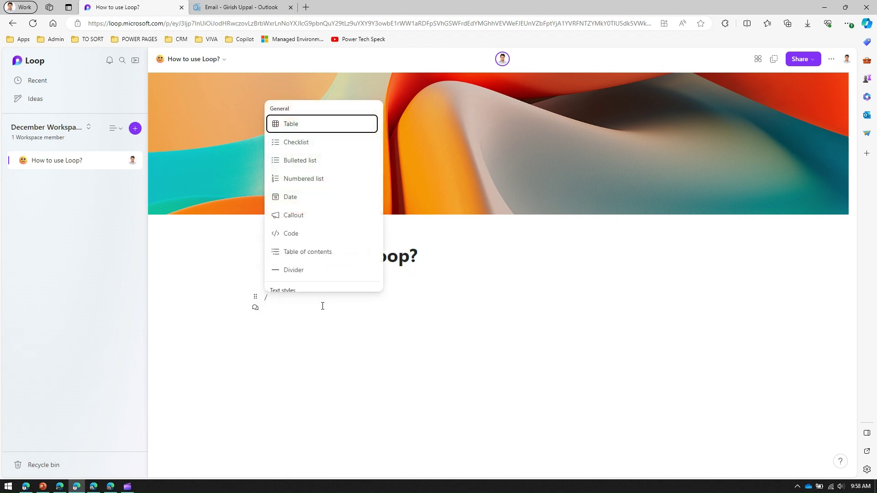
pyautogui.click(295, 126)
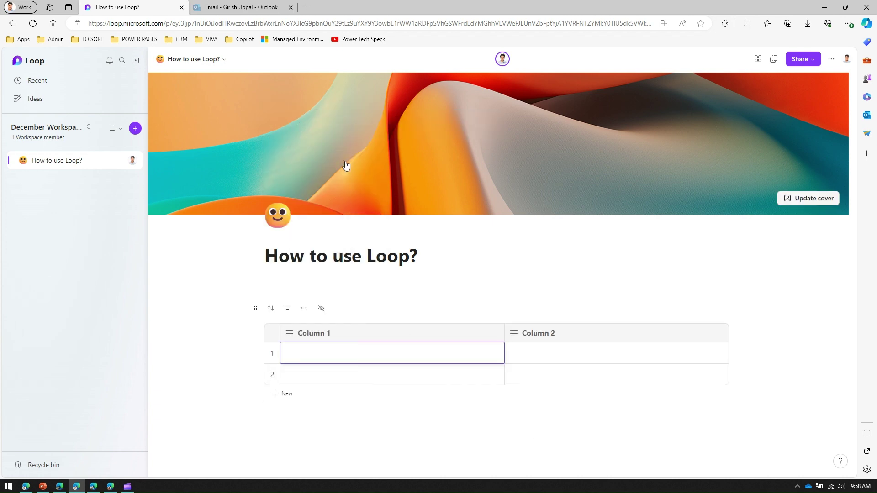
pyautogui.click(320, 333)
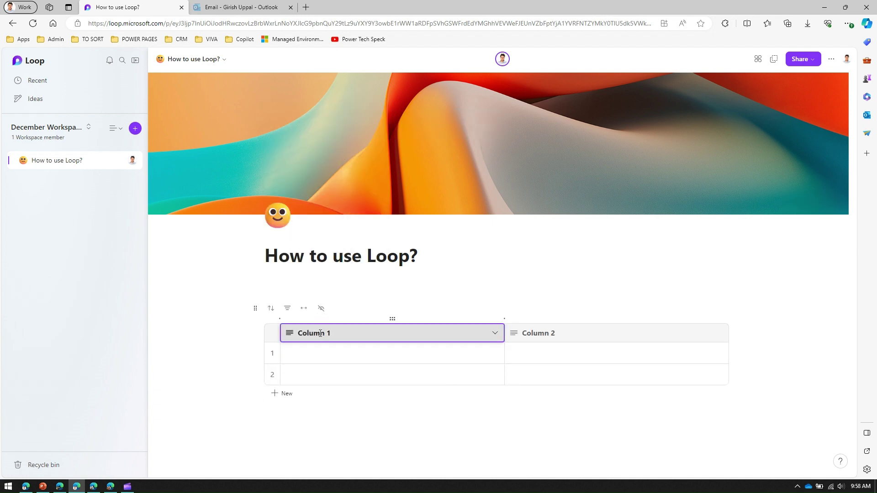
pyautogui.click(321, 333)
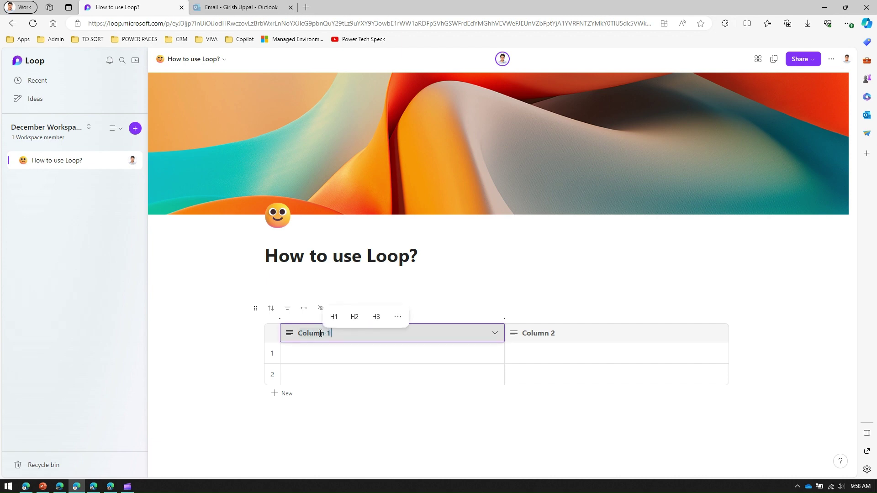
pyautogui.write('Name')
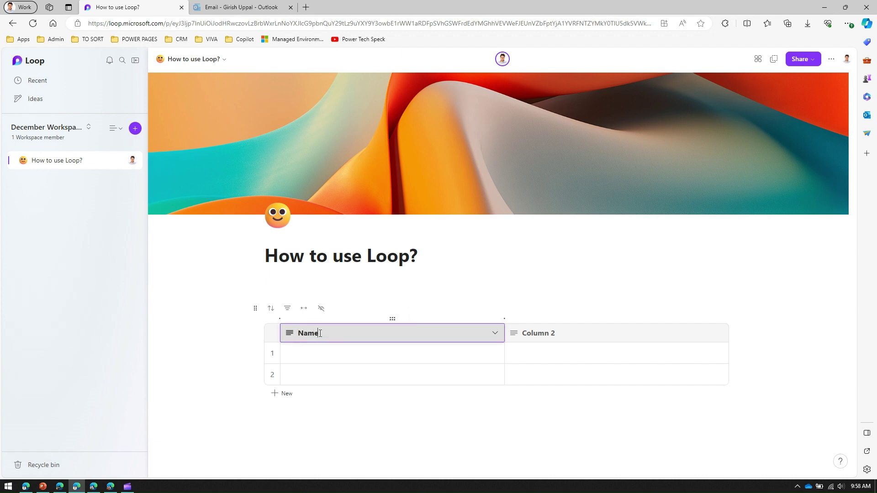
pyautogui.click(535, 333)
pyautogui.click(535, 333)
pyautogui.write('Age')
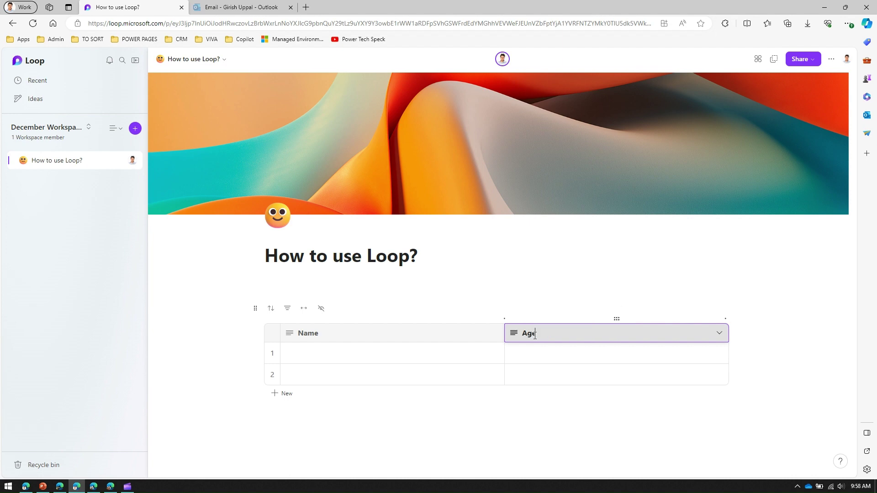
pyautogui.press('Return')
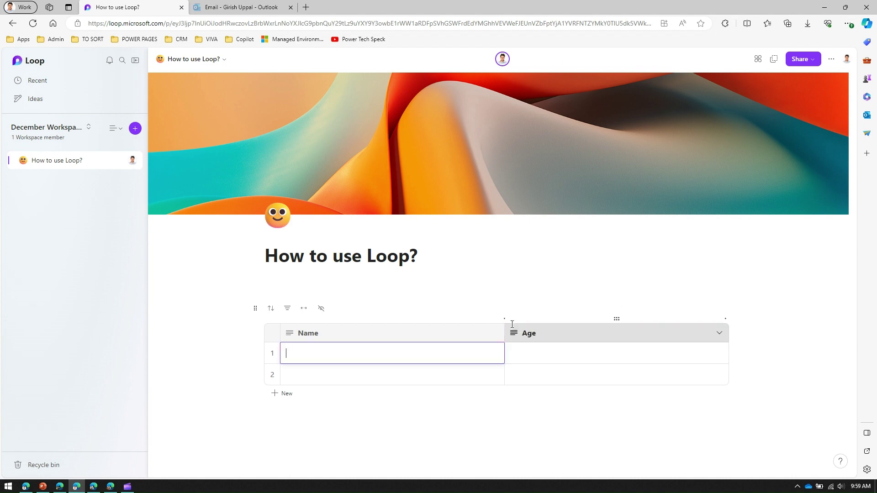
# Move the Age column ahead of the Name column and enter ages 21 and 32 in its two rows
pyautogui.moveTo(616, 320); pyautogui.dragTo(393, 319)
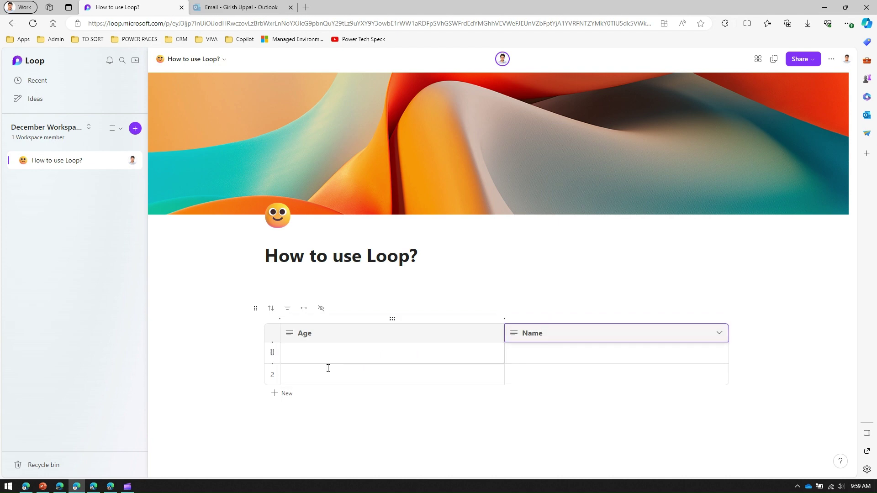
pyautogui.click(296, 354)
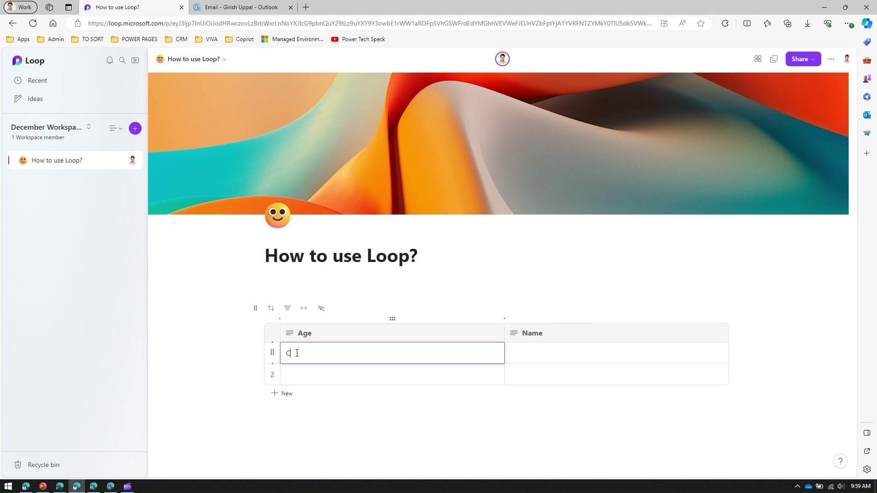
pyautogui.write('C12')
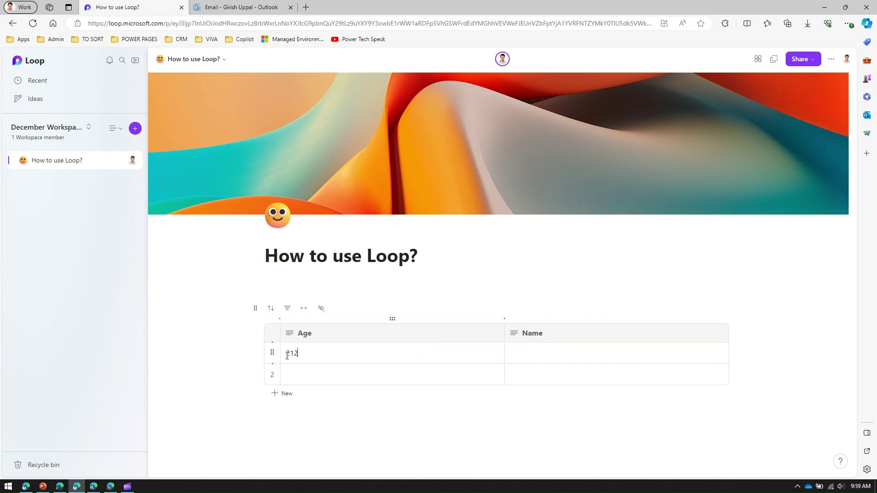
pyautogui.click(321, 371)
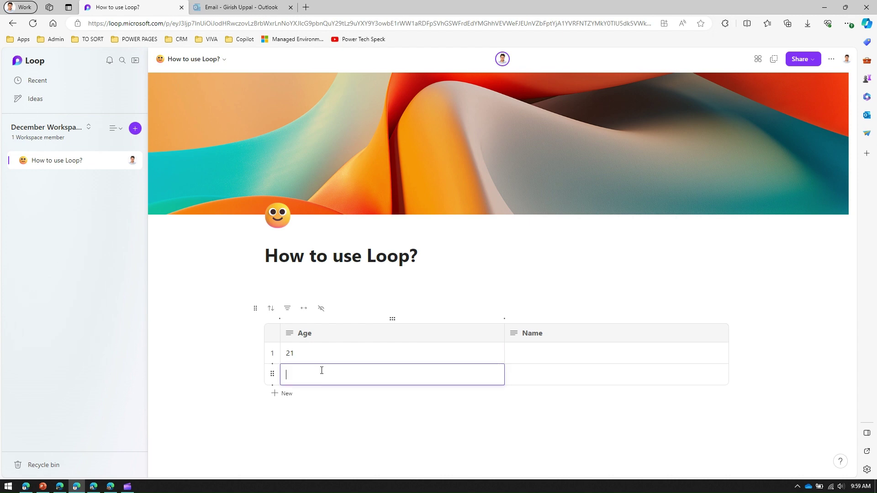
pyautogui.write('32')
# Fill in a person's first name in each of the two rows of the Name column
pyautogui.click(522, 351)
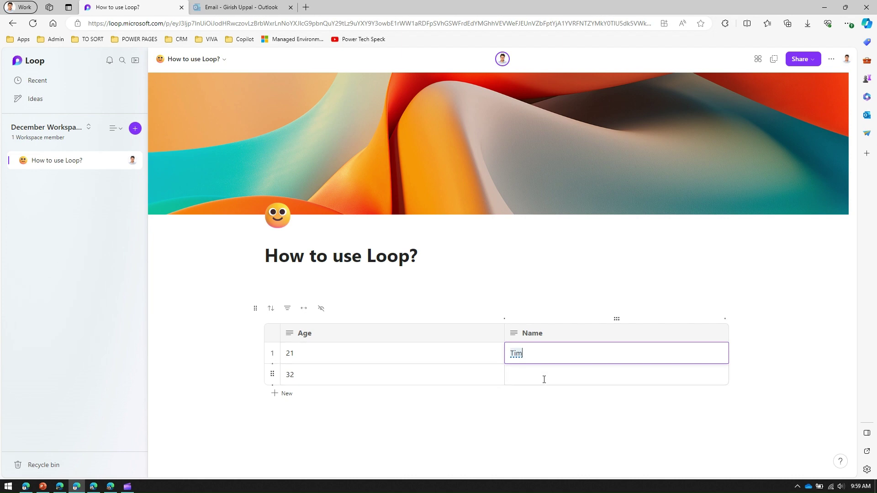
pyautogui.click(562, 378)
pyautogui.write('Bob')
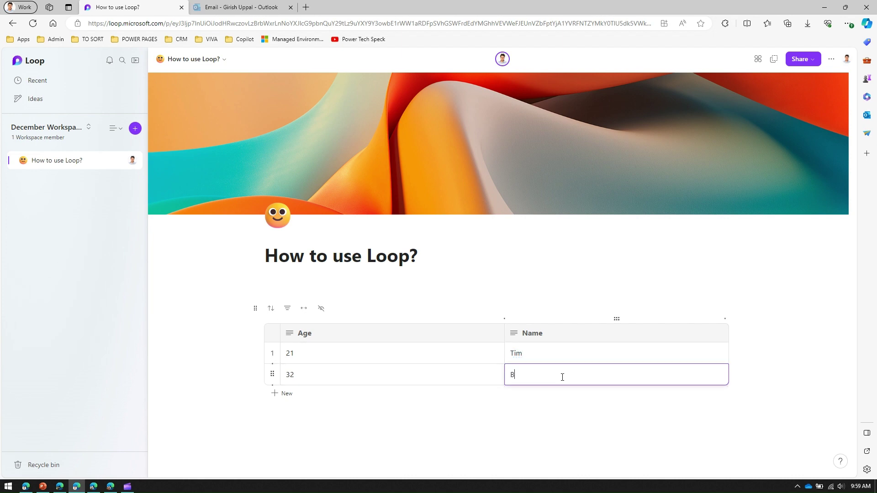
pyautogui.click(604, 288)
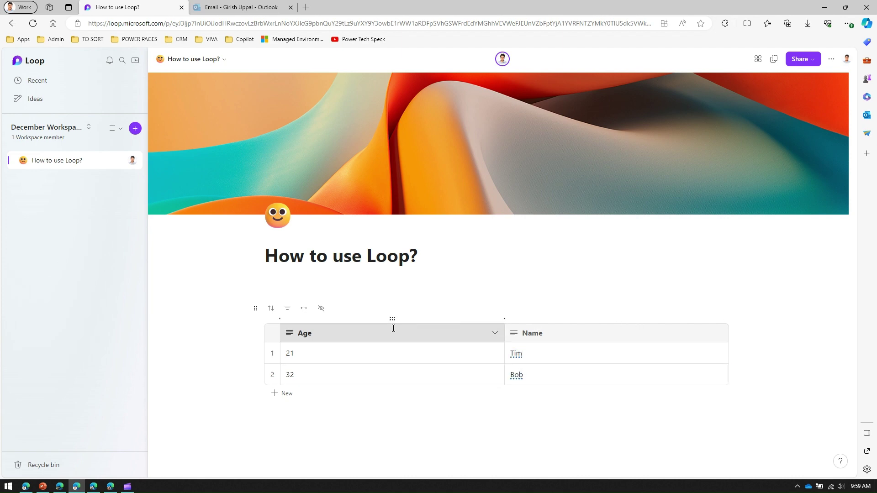
# Insert a new column to the left of Age, and another column to the right of that new one
pyautogui.click(494, 333)
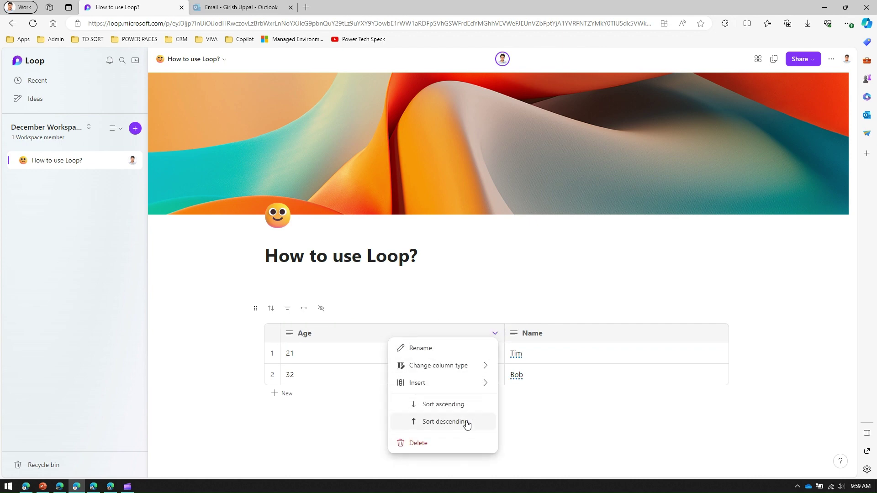
pyautogui.moveTo(478, 385)
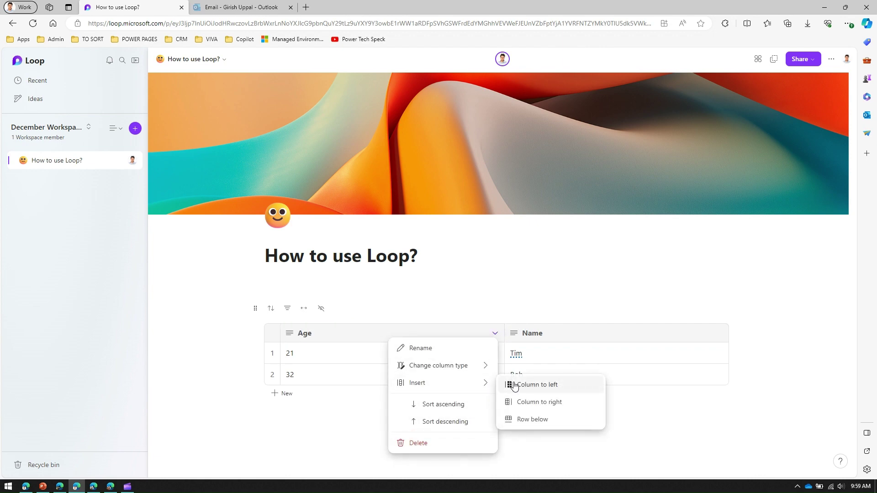
pyautogui.click(513, 384)
pyautogui.click(420, 333)
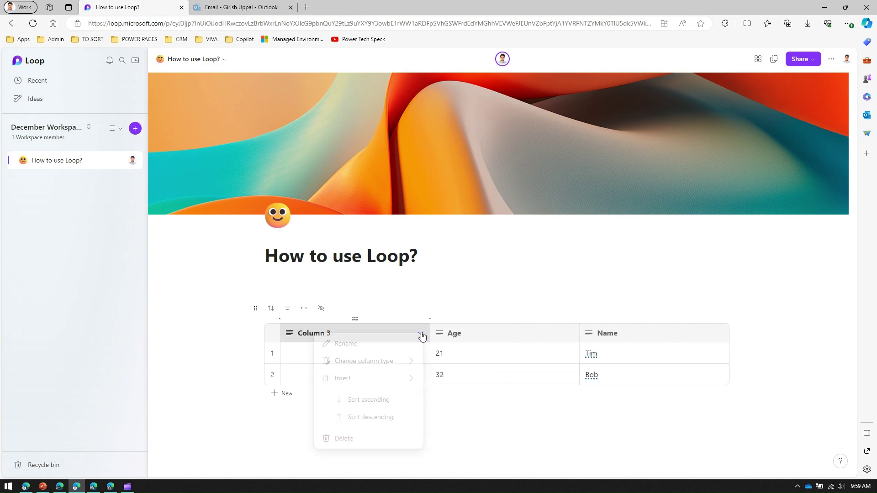
pyautogui.moveTo(410, 388)
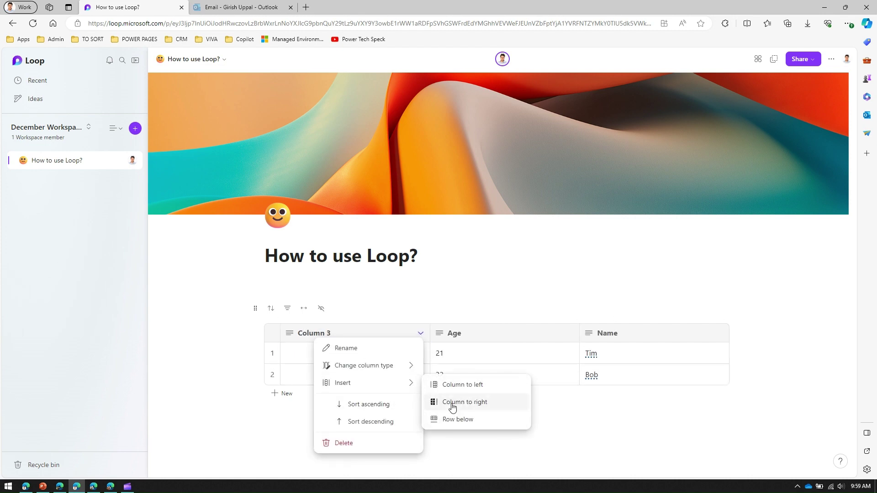
pyautogui.click(450, 403)
pyautogui.click(378, 360)
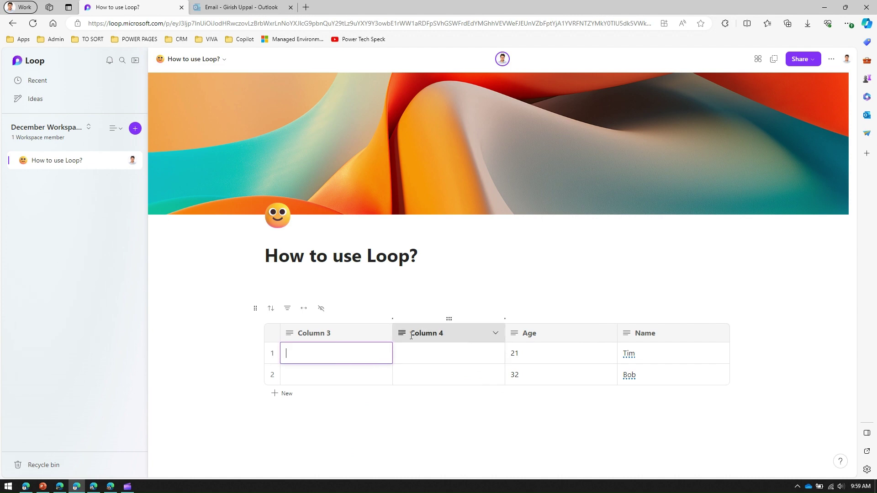
# Insert an empty row directly below the table's header row
pyautogui.click(383, 333)
pyautogui.moveTo(378, 382)
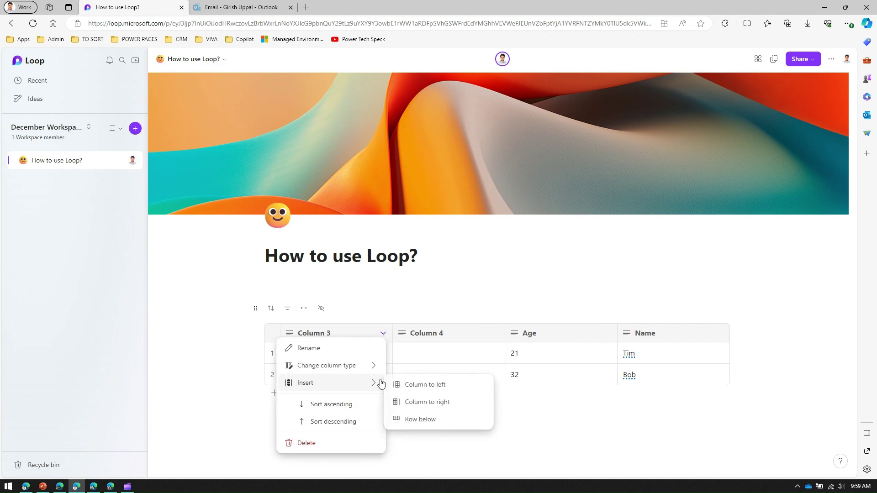
pyautogui.click(409, 417)
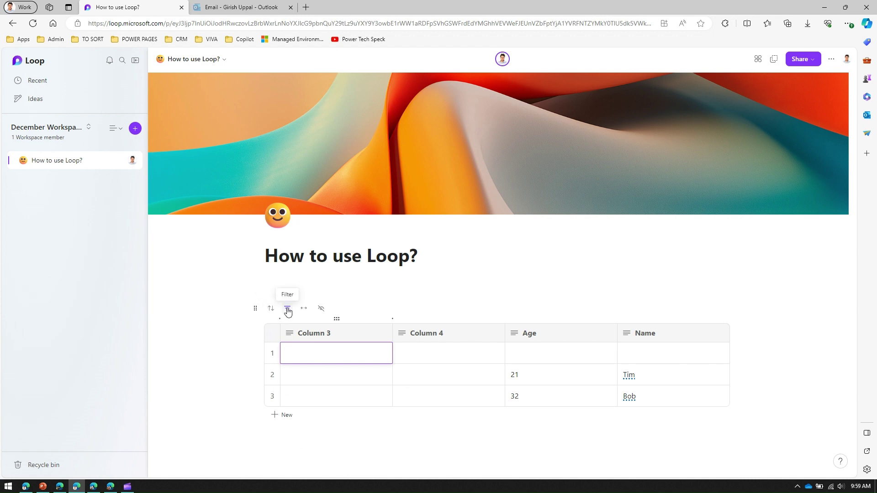
# Try the wide table layout and restore the original width, and hide and unhide the Age and Name columns
pyautogui.click(303, 310)
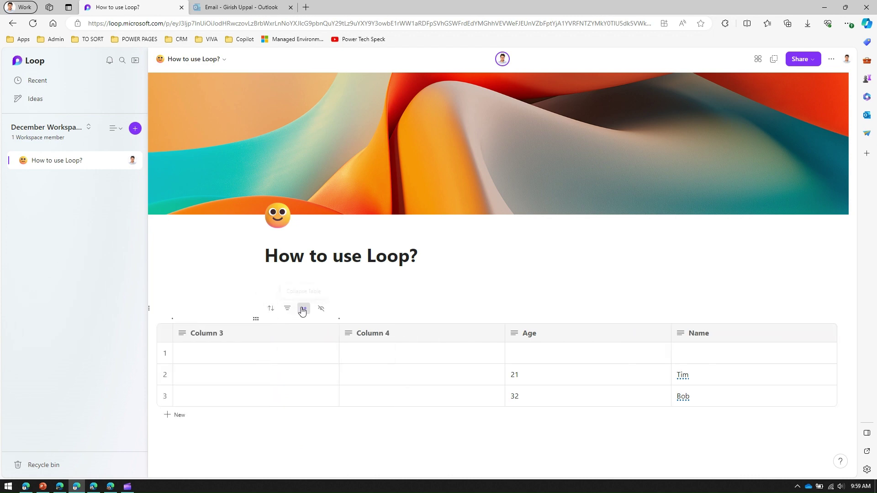
pyautogui.click(304, 309)
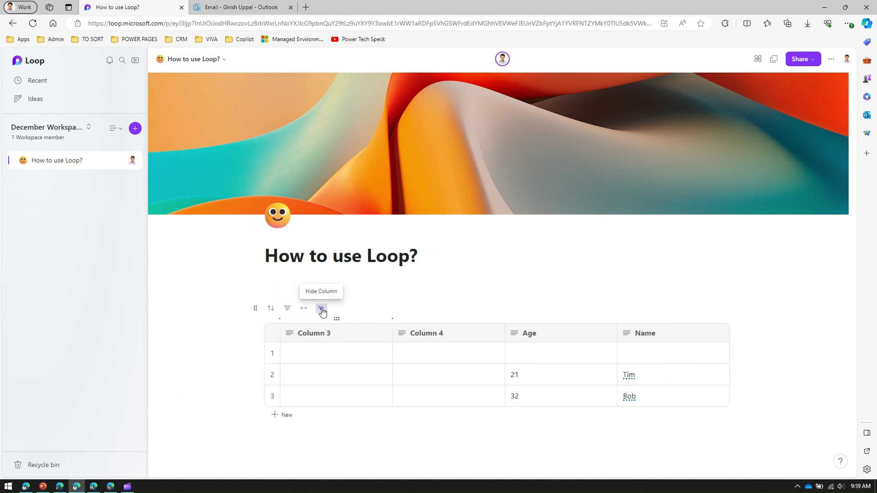
pyautogui.click(322, 309)
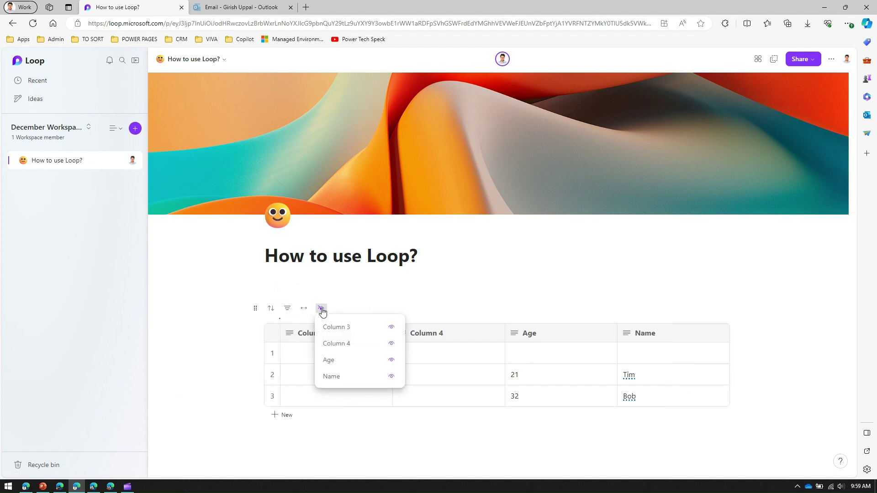
pyautogui.click(392, 361)
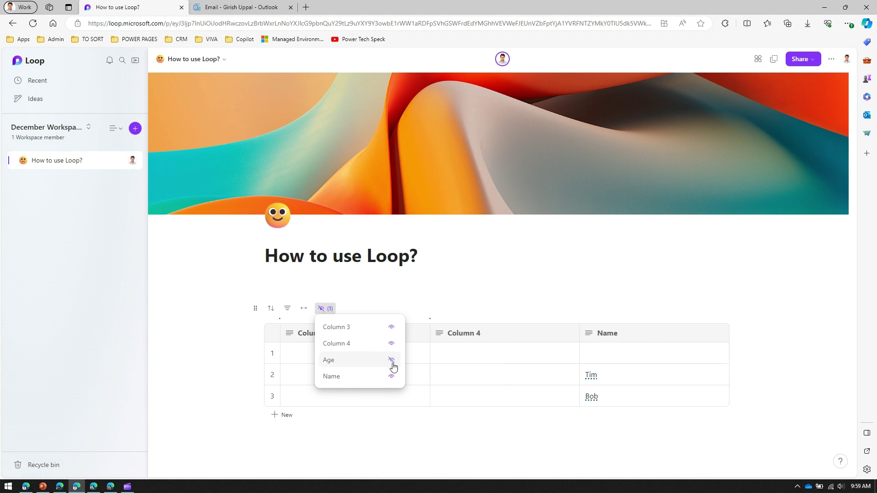
pyautogui.click(391, 376)
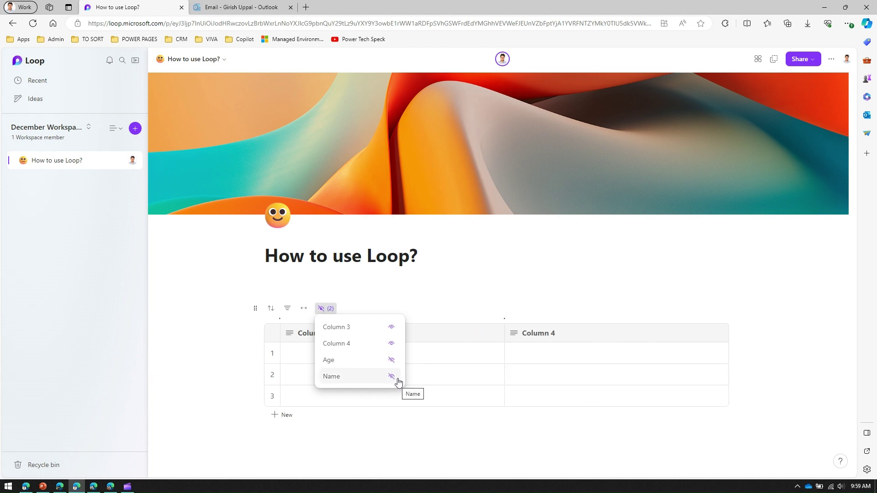
pyautogui.click(391, 360)
pyautogui.click(391, 376)
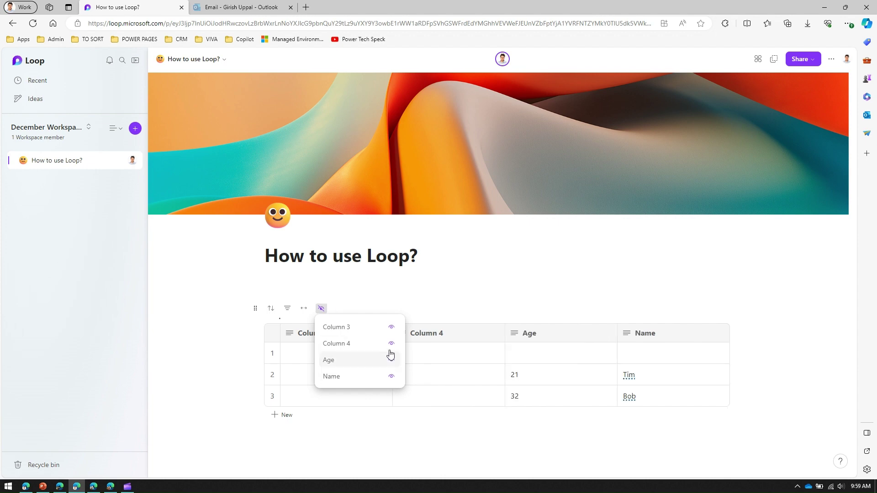
# Hide Column 3 and Column 4 in the table
pyautogui.click(391, 344)
pyautogui.click(392, 327)
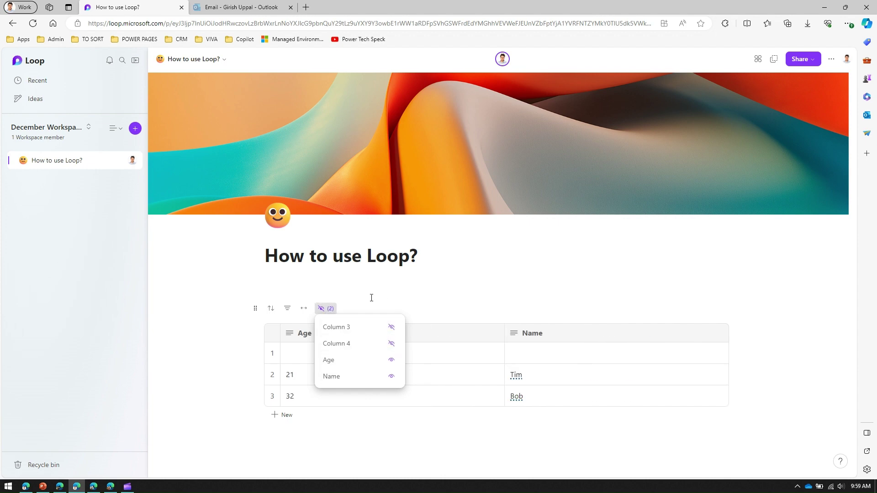
pyautogui.click(358, 305)
# Move the Age column behind the Name column and convert the table into a Loop component
pyautogui.click(362, 333)
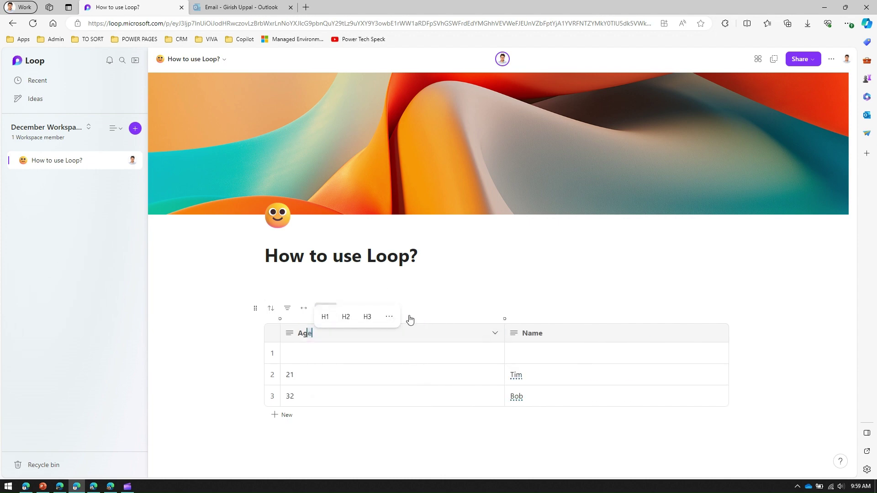
pyautogui.click(393, 318)
pyautogui.hotkey('ctrl', 'shift', 'Right')
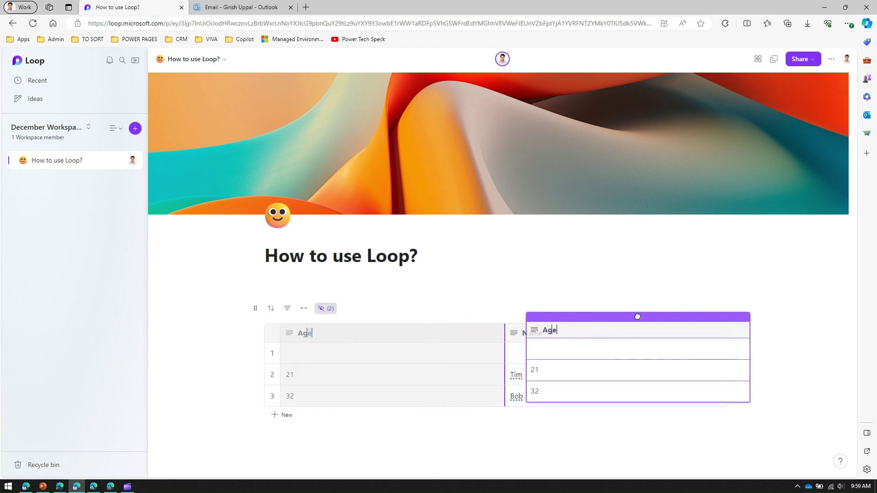
pyautogui.click(256, 309)
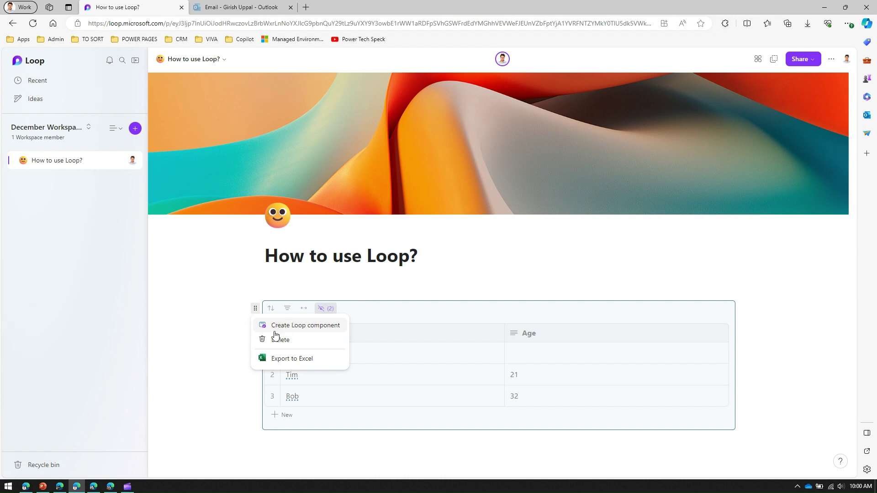
pyautogui.click(318, 328)
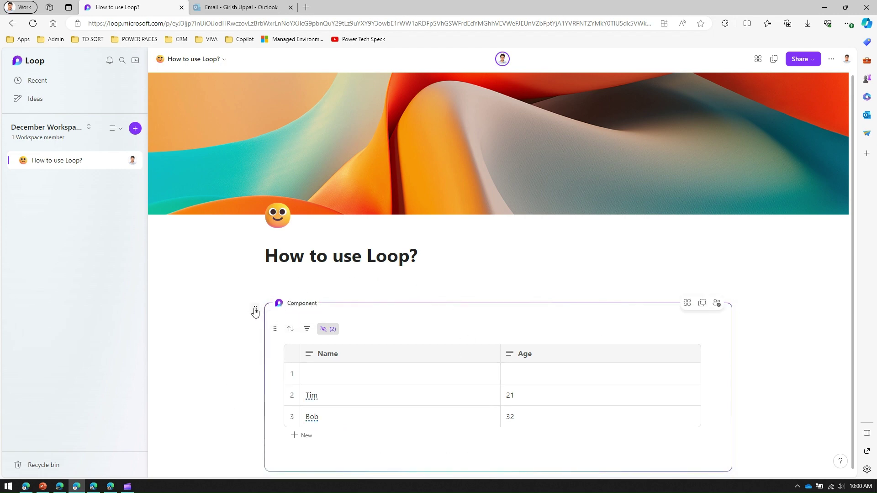
# Show the table component as a URL and turn the link back into a Loop component
pyautogui.click(256, 309)
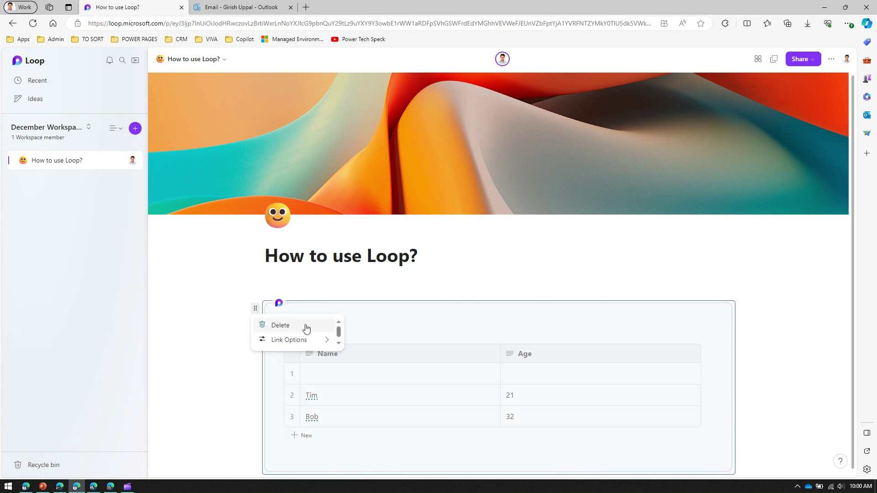
pyautogui.moveTo(326, 339)
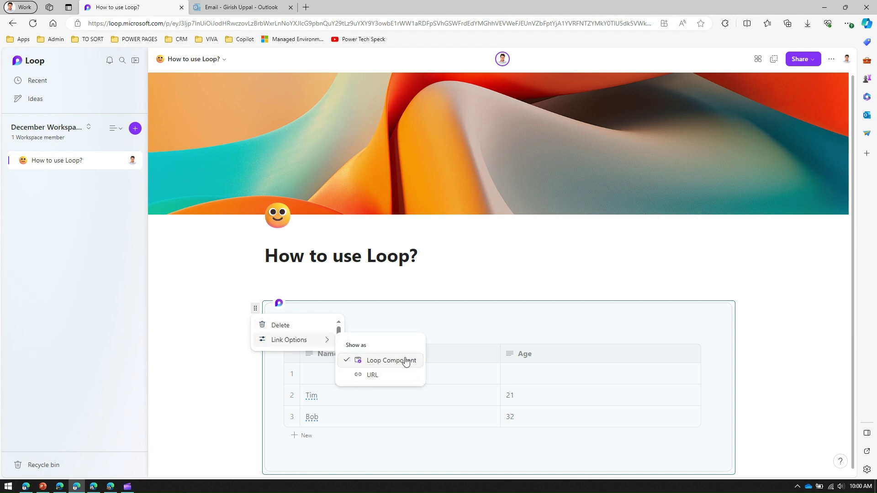
pyautogui.click(373, 375)
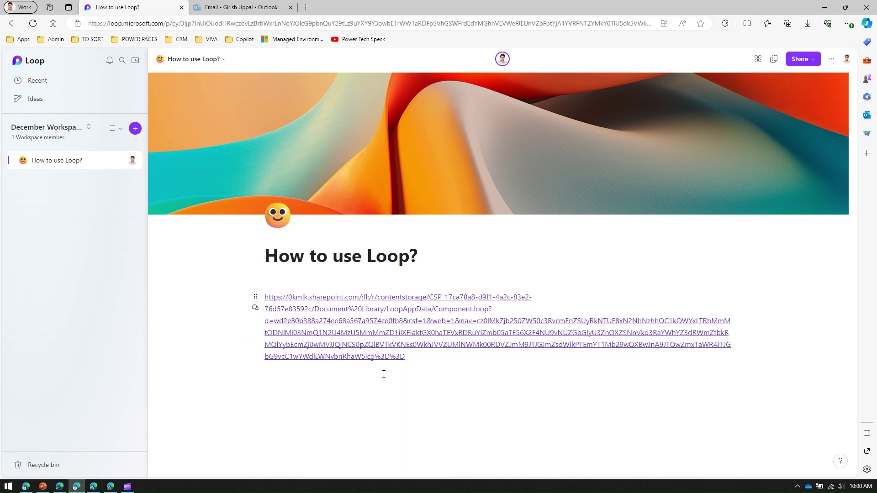
pyautogui.click(256, 300)
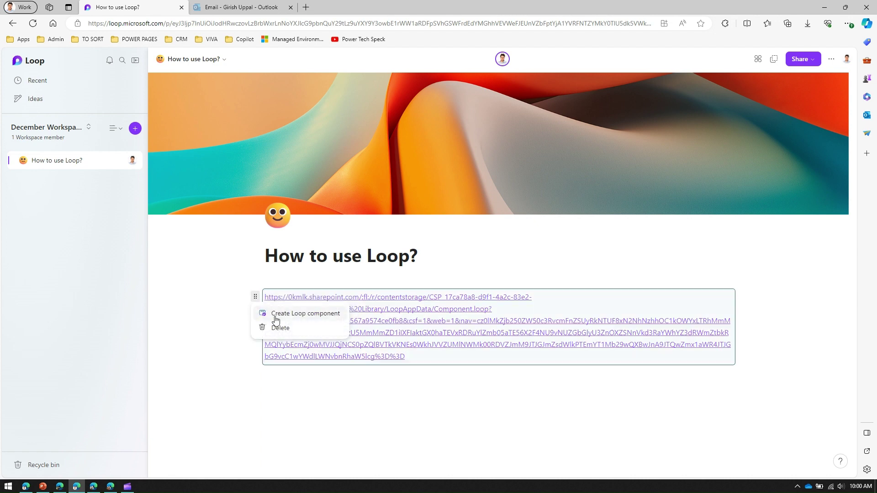
pyautogui.click(295, 318)
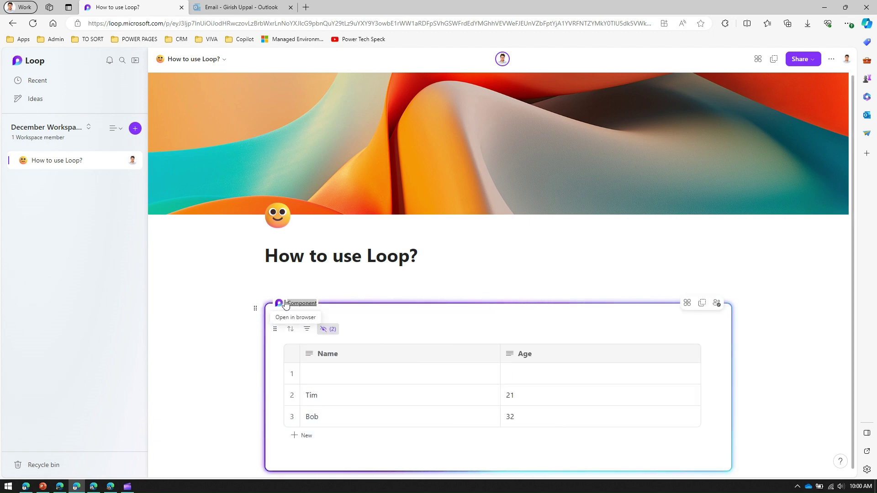
pyautogui.click(255, 309)
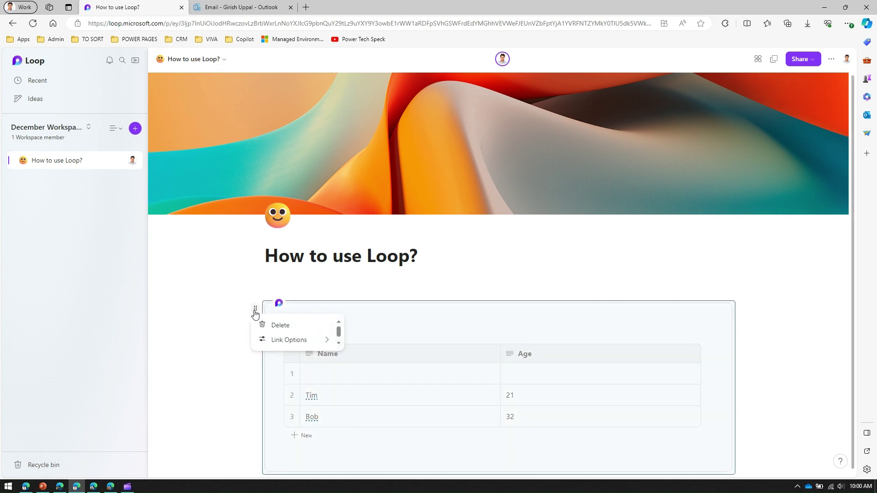
pyautogui.click(286, 285)
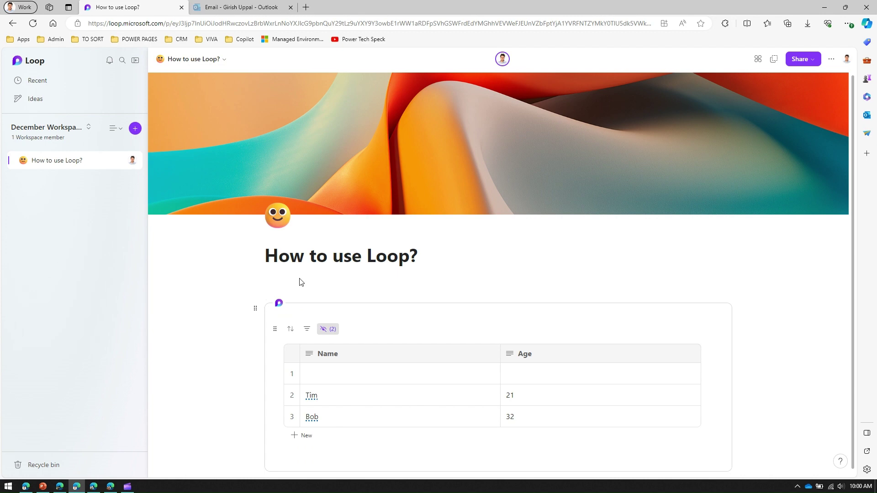
# Add blank lines between the page title and the table component and insert a checklist there
pyautogui.scroll(-1, 302, 281)
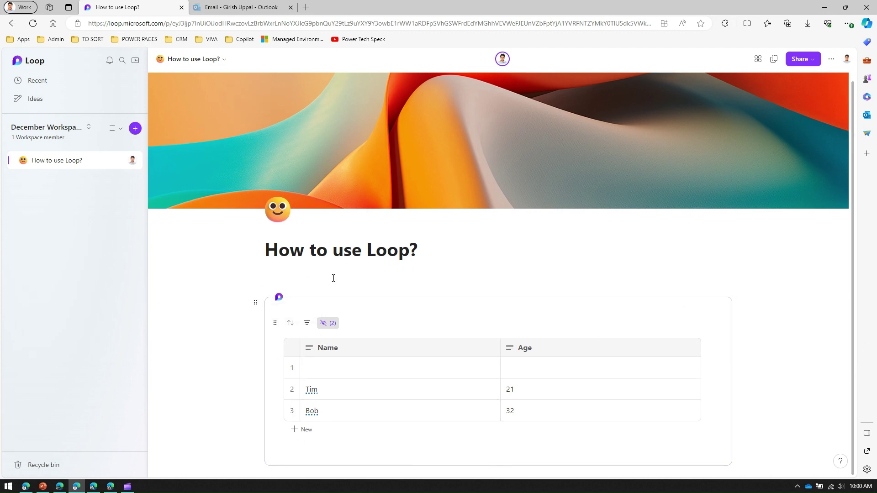
pyautogui.press('Return')
pyautogui.press('Return')
pyautogui.press('Up')
pyautogui.press('Up')
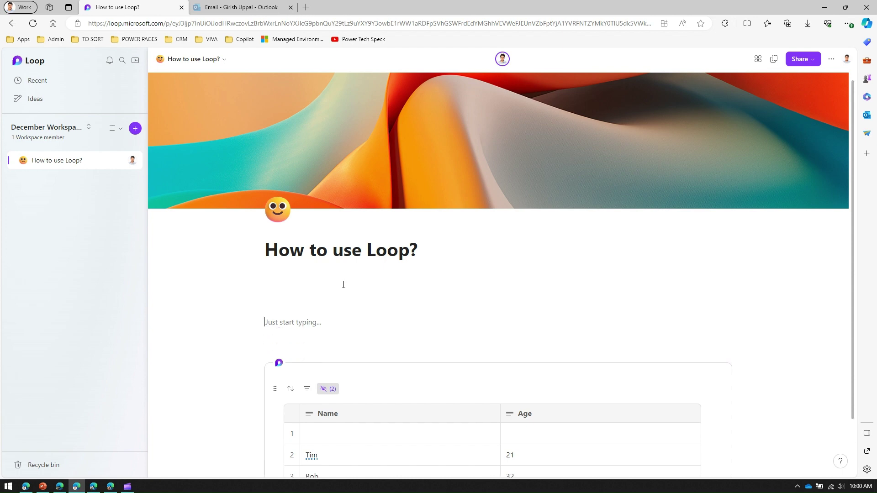
pyautogui.write('/')
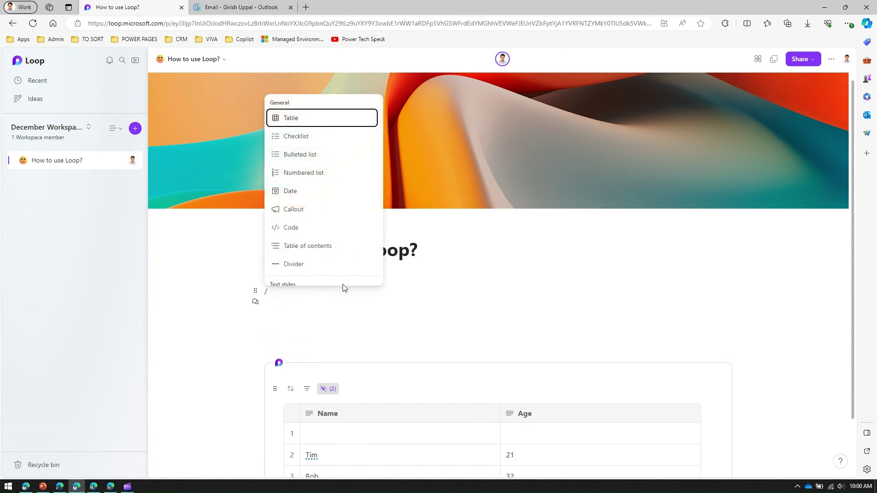
pyautogui.click(313, 140)
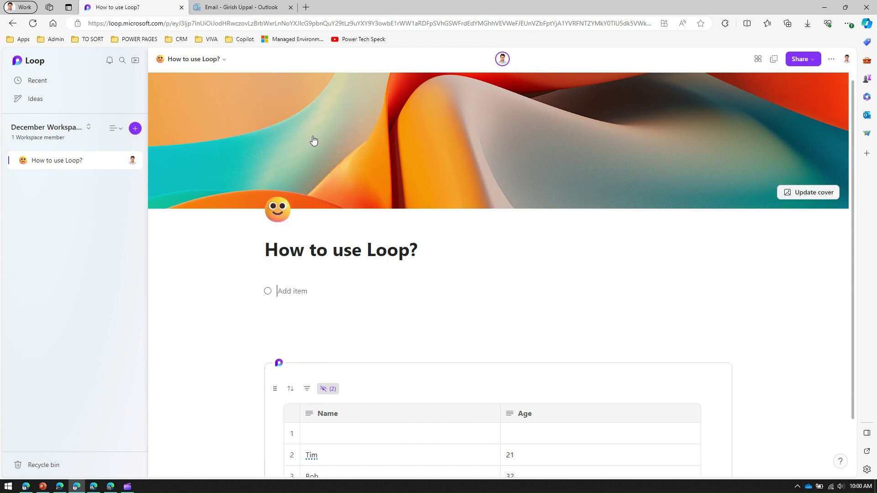
# Enter the checklist items C1, c2 and C3 and mark C1 and c2 as completed
pyautogui.write('C1')
pyautogui.press('Return')
pyautogui.write('c2')
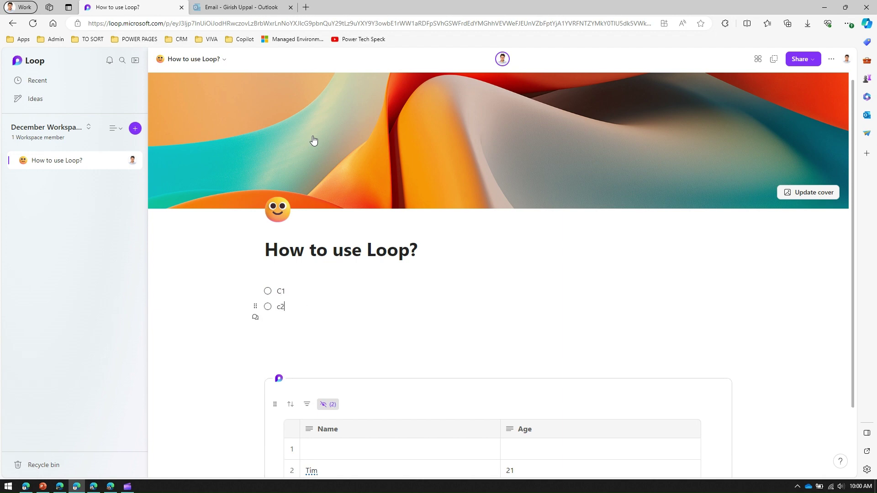
pyautogui.press('Return')
pyautogui.write('C')
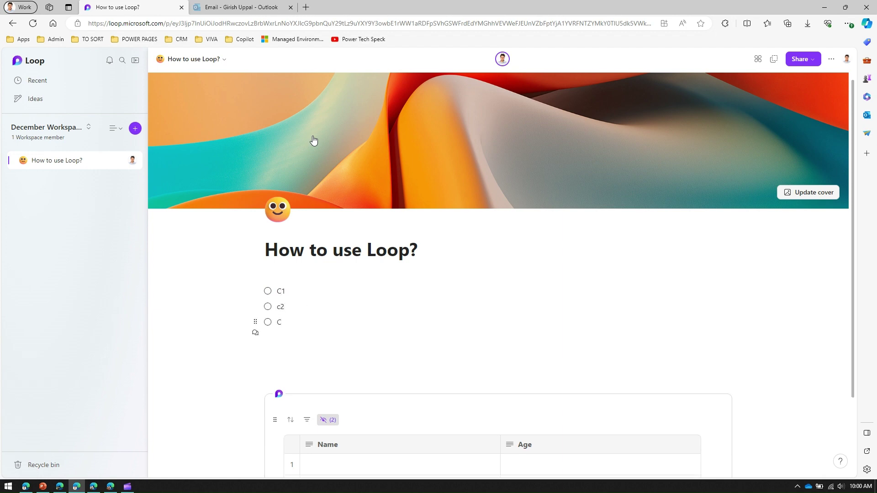
pyautogui.write('3')
pyautogui.press('Return')
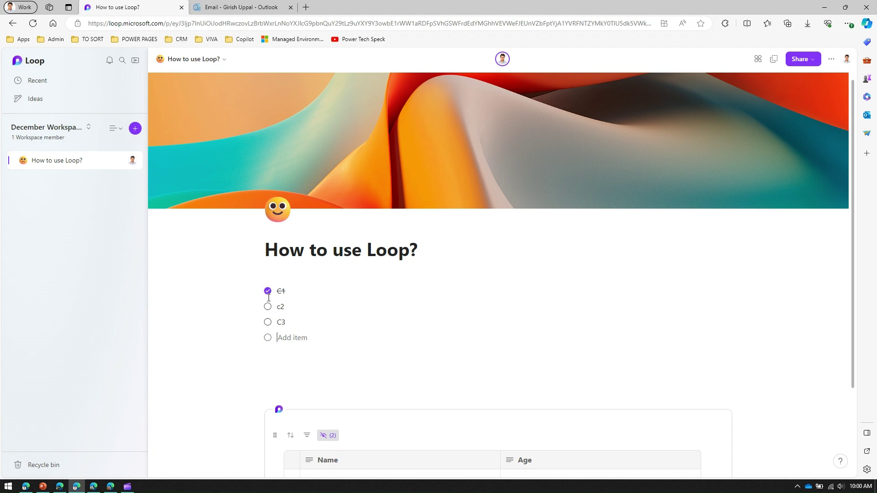
pyautogui.click(267, 306)
# Insert a bulleted list between the checklist and the table component, containing Item 1 and Item 2
pyautogui.press('Return')
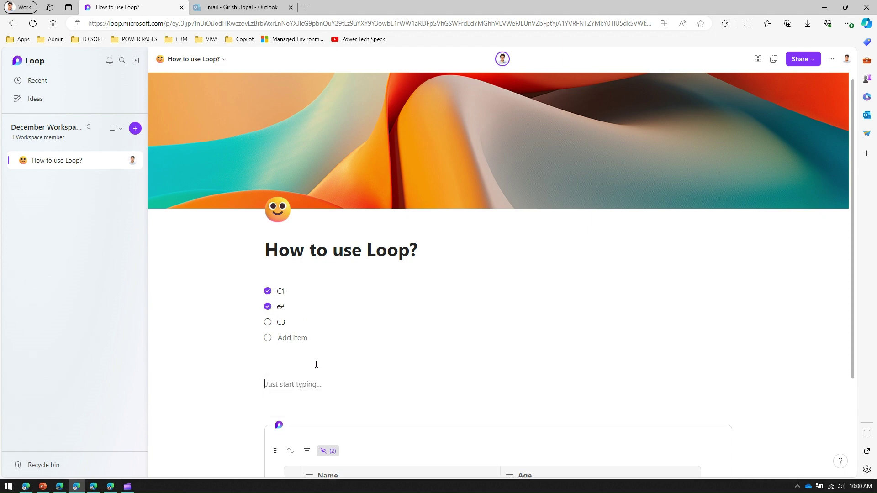
pyautogui.press('Return')
pyautogui.press('Up')
pyautogui.write('/')
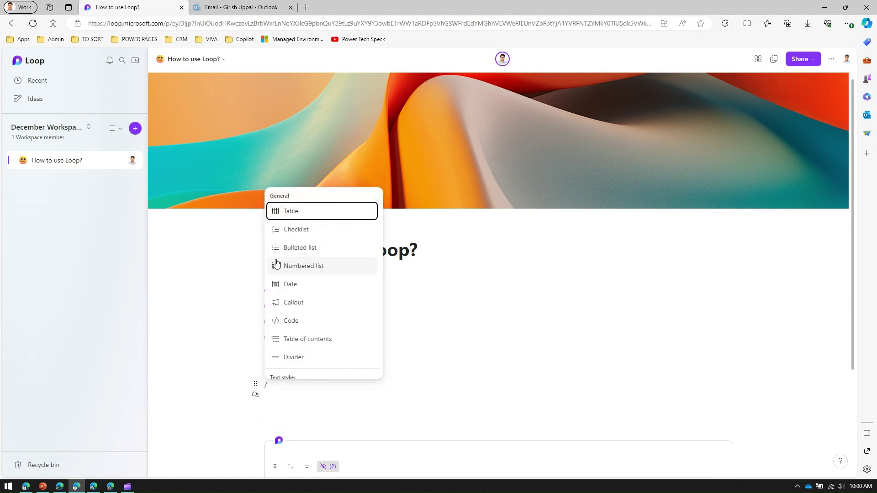
pyautogui.click(299, 249)
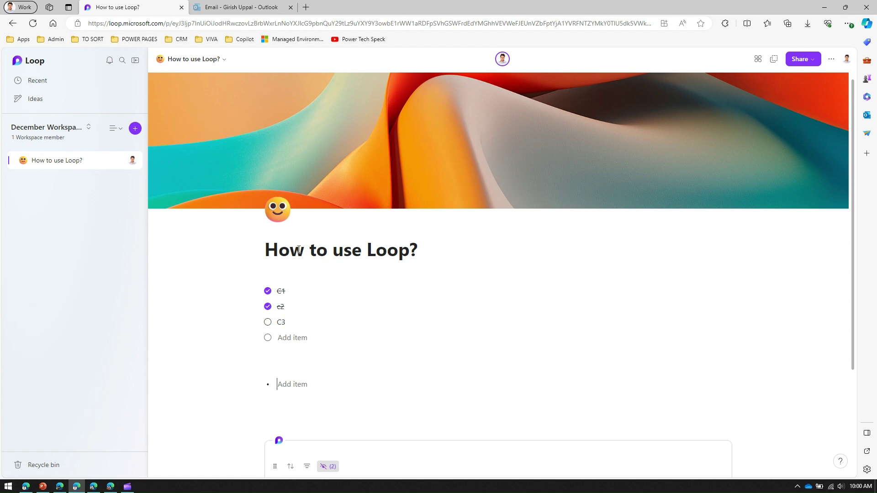
pyautogui.write('Item 1')
pyautogui.press('Return')
pyautogui.write('Item 2')
pyautogui.press('Return')
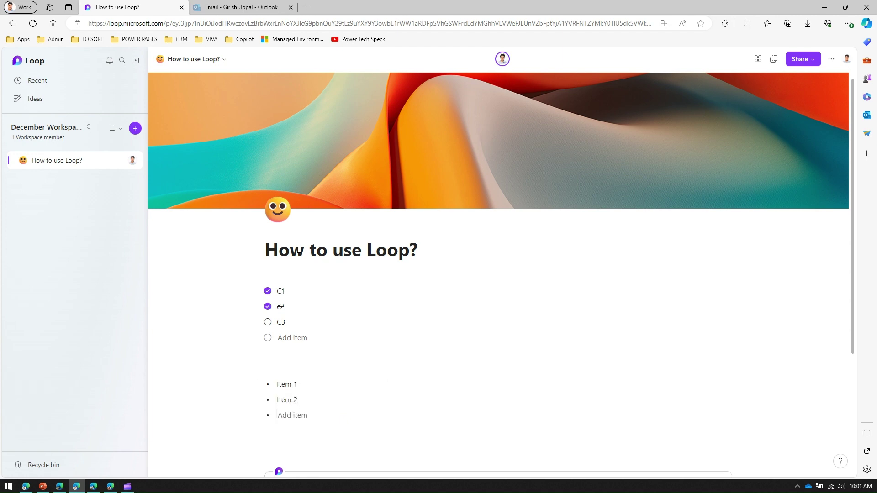
pyautogui.press('Return')
# Insert a numbered list below the bulleted list with the items One, Two and Three, and leave a blank line after it
pyautogui.scroll(-5, 283, 293)
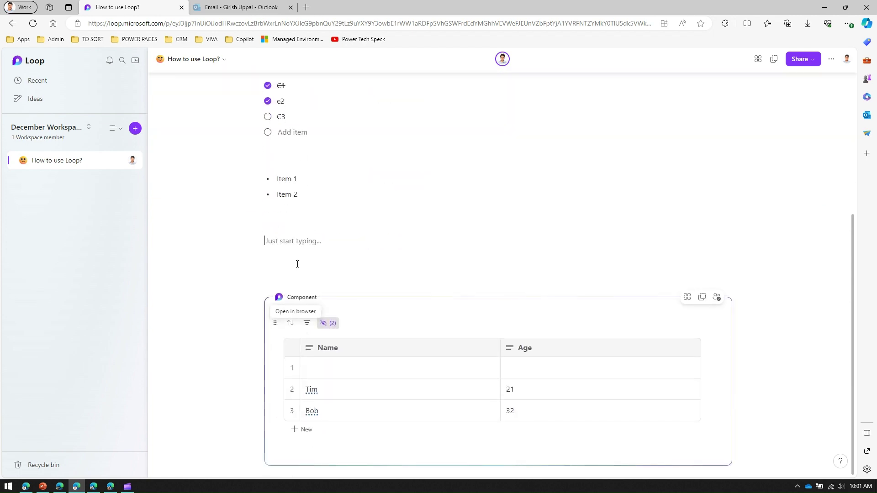
pyautogui.write('/')
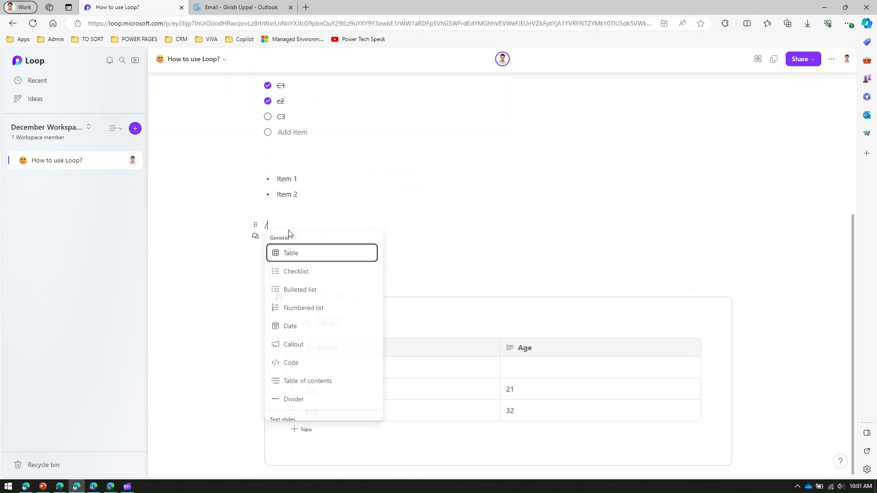
pyautogui.click(312, 309)
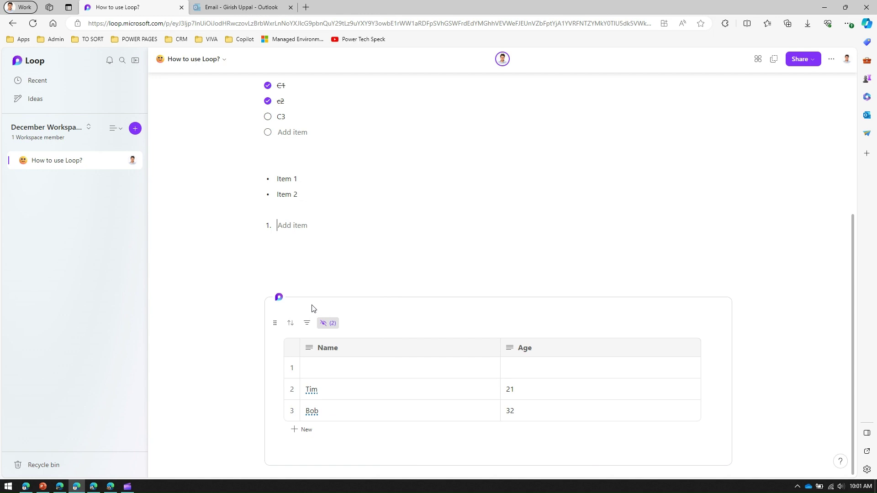
pyautogui.write('One')
pyautogui.press('Return')
pyautogui.write('Tw')
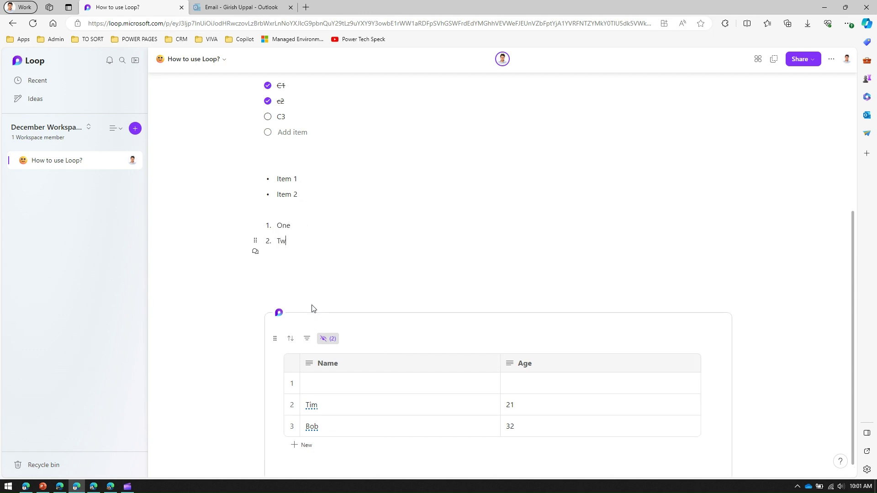
pyautogui.write('o')
pyautogui.press('Return')
pyautogui.write('Th')
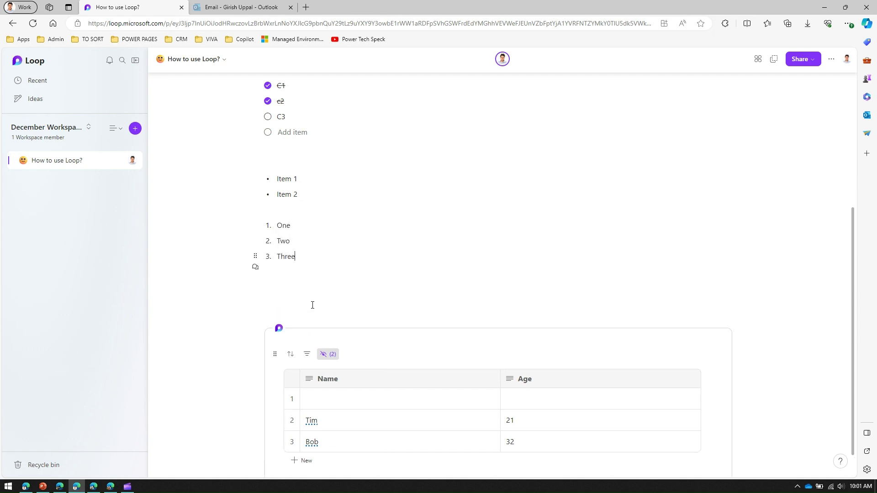
pyautogui.write('ree')
pyautogui.press('Return')
pyautogui.press('Return')
pyautogui.press('Return')
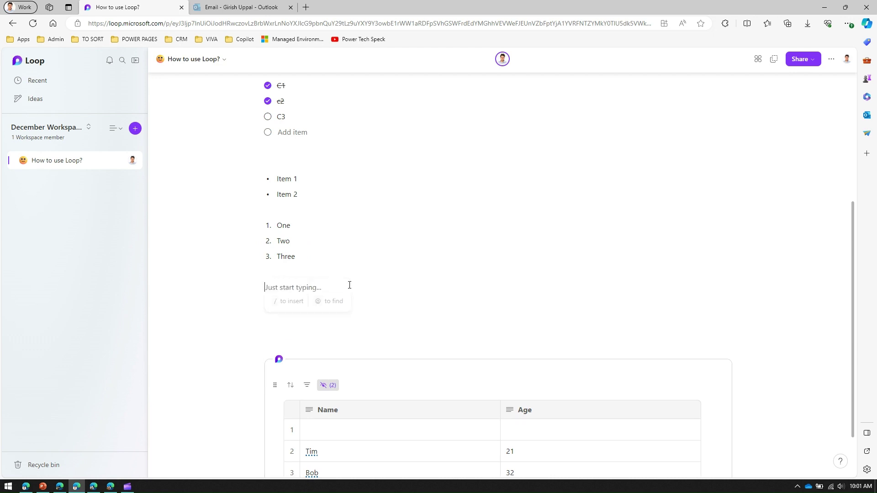
# Insert a date component below the numbered list and set it to 15 December 2023
pyautogui.write('/')
pyautogui.click(307, 188)
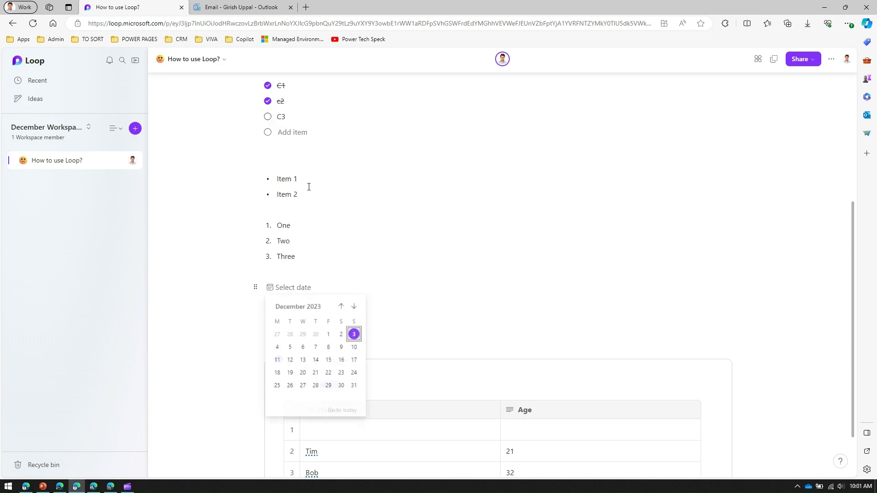
pyautogui.click(329, 360)
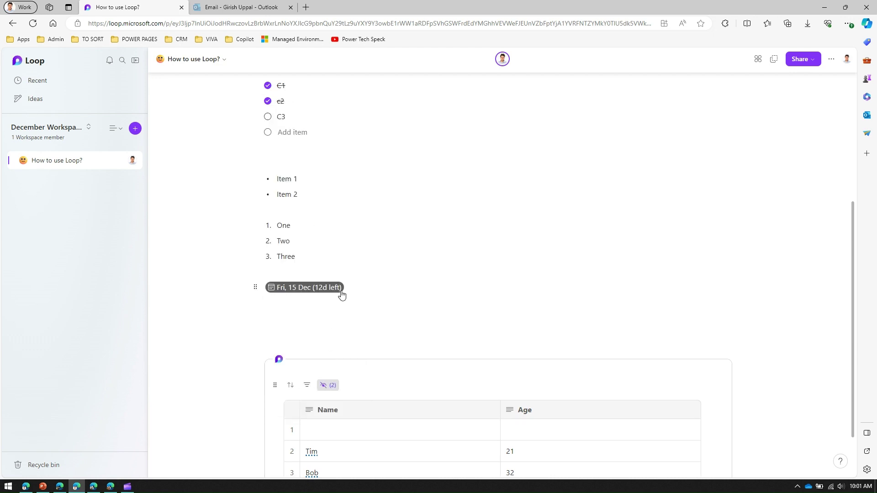
# Insert a second date component below the first one and set it to 28 November 2023
pyautogui.click(303, 313)
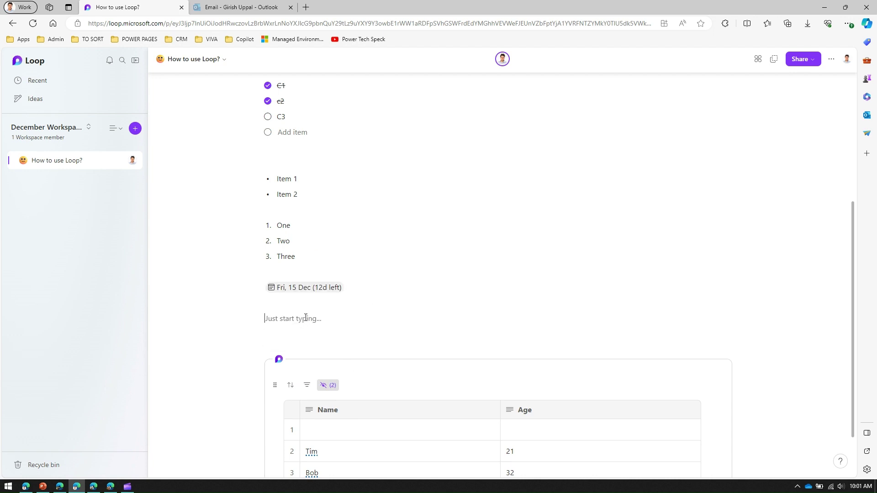
pyautogui.write('/')
pyautogui.click(304, 218)
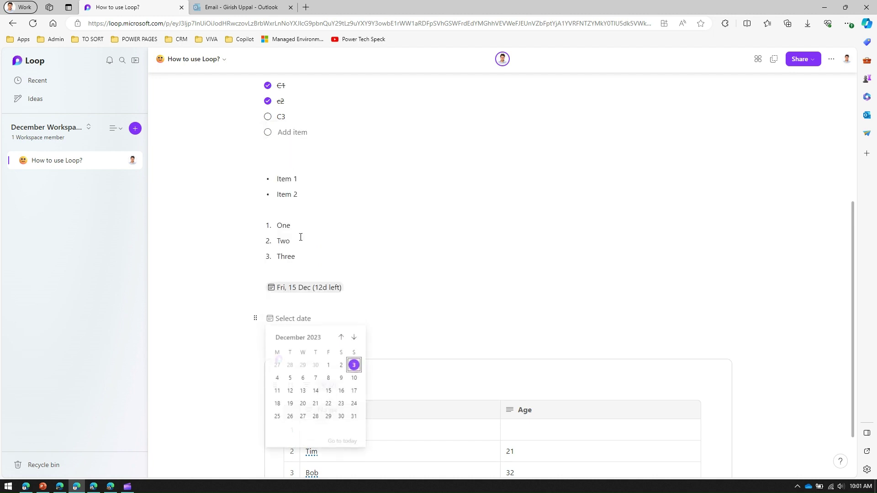
pyautogui.click(290, 365)
# Insert a callout below the two dates that mentions a colleague, followed by the text "Please work on this"
pyautogui.click(313, 334)
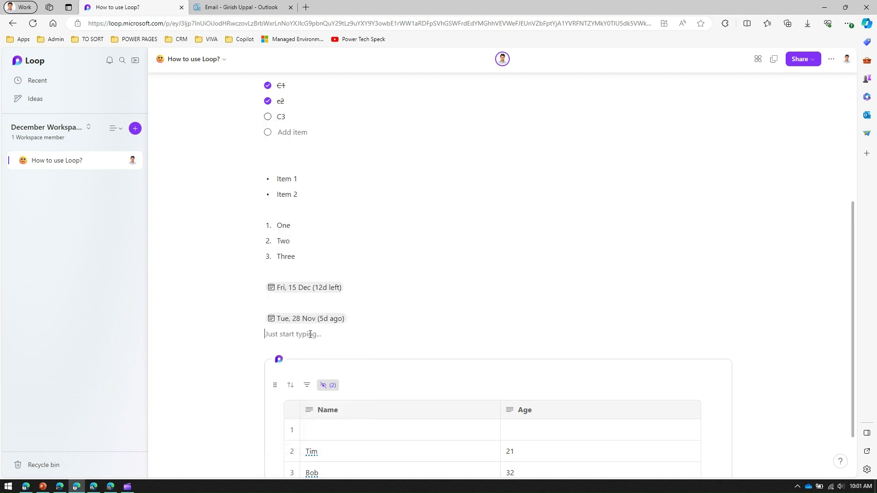
pyautogui.press('Return')
pyautogui.press('Return')
pyautogui.click(295, 352)
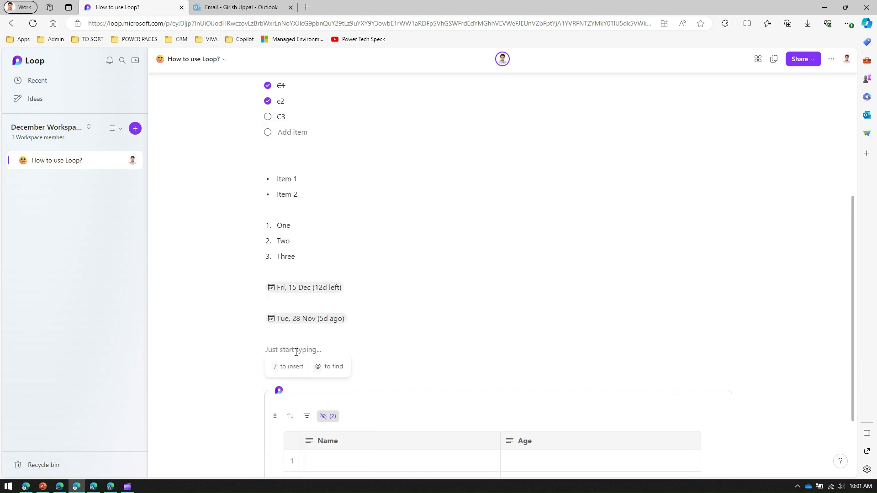
pyautogui.write('/')
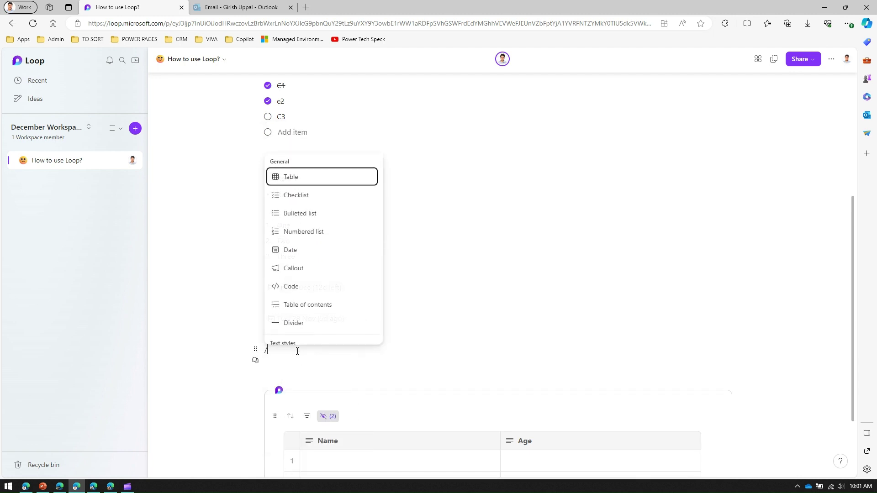
pyautogui.click(303, 268)
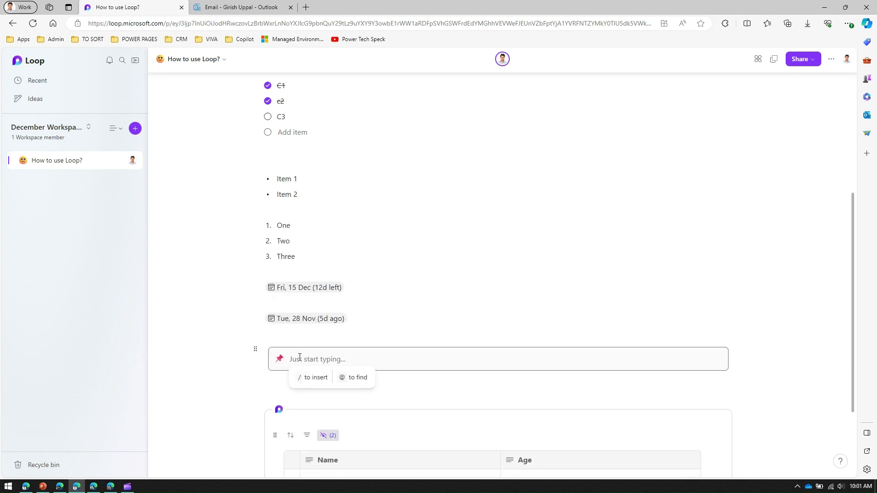
pyautogui.write('@alex')
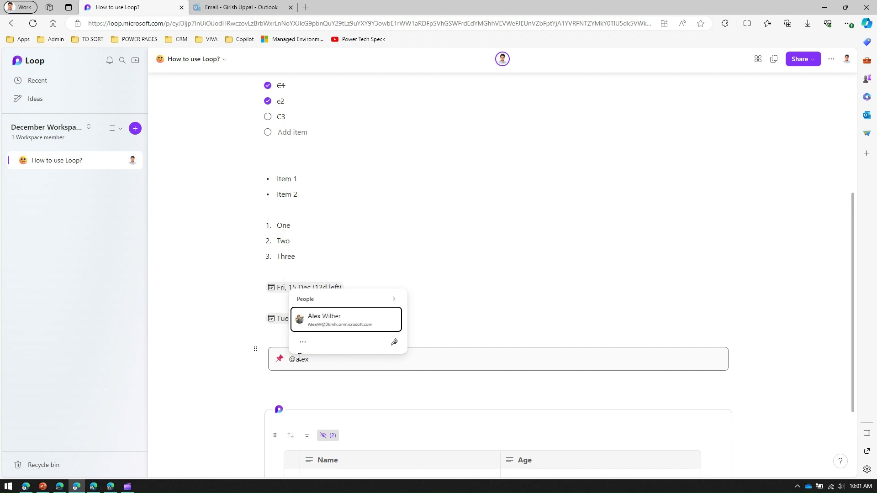
pyautogui.press('Return')
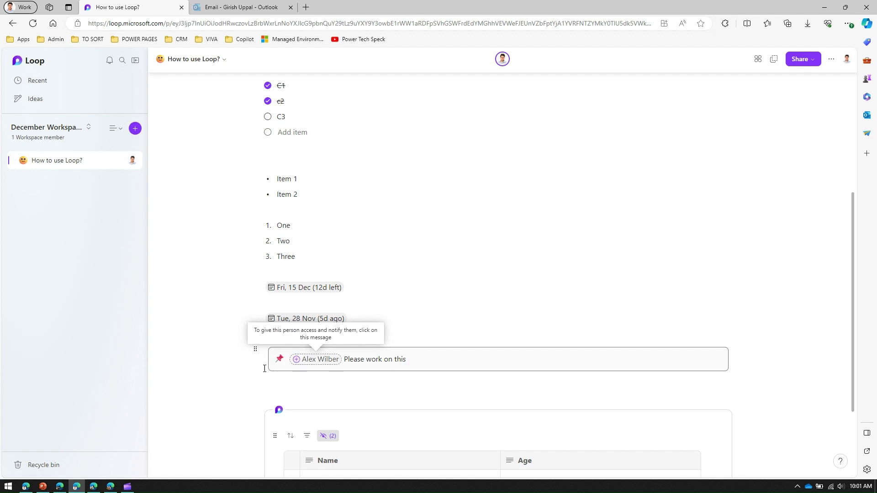
# Add blank lines below the callout and insert a code block there with its language set to C#
pyautogui.click(334, 385)
pyautogui.press('Return')
pyautogui.press('Return')
pyautogui.press('Return')
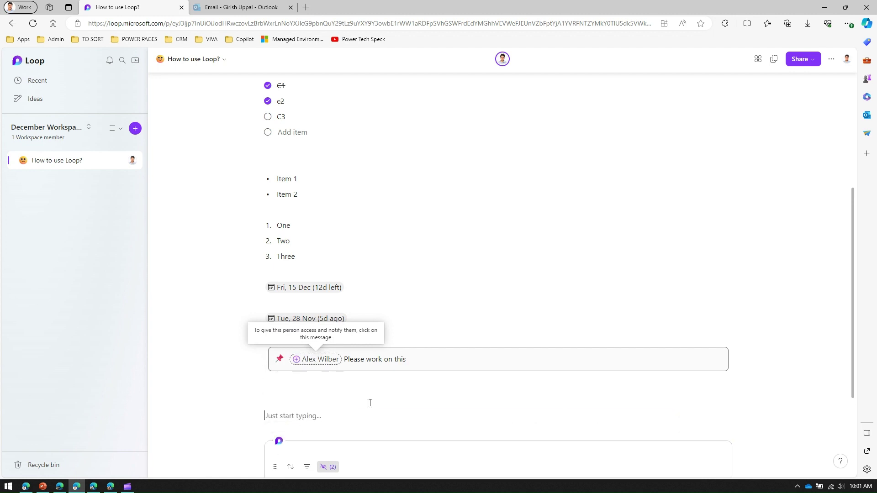
pyautogui.click(344, 400)
pyautogui.write('/')
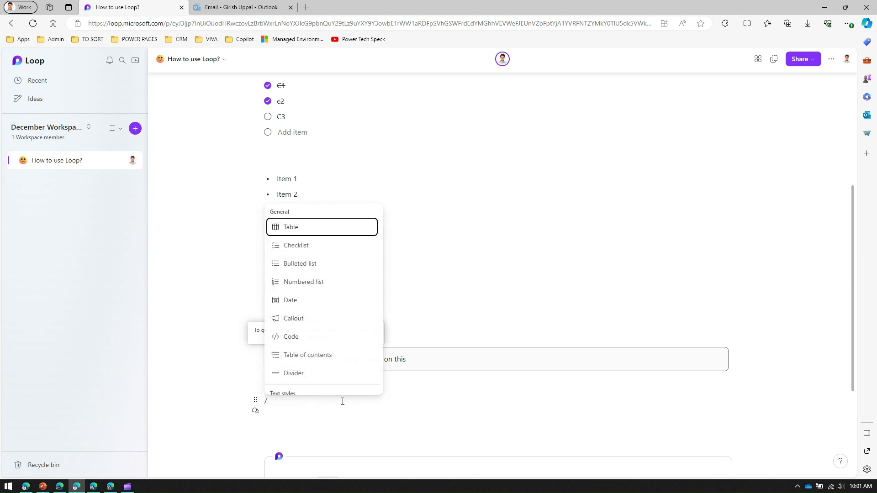
pyautogui.click(309, 337)
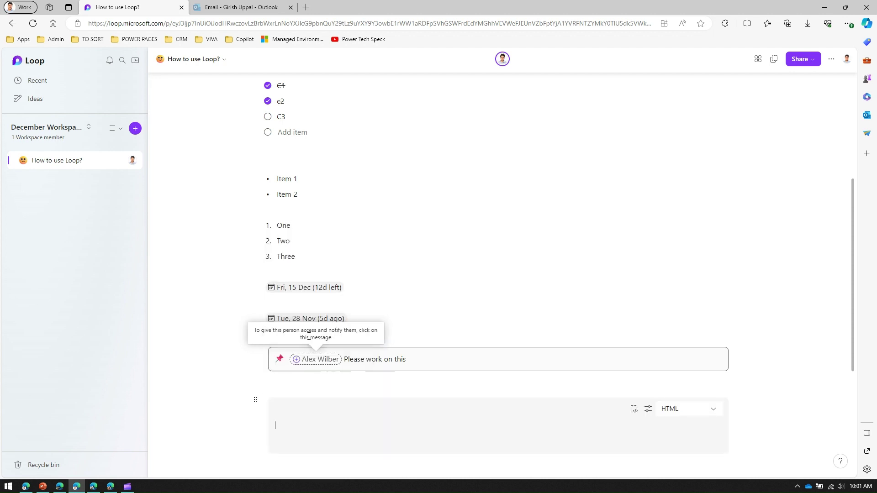
pyautogui.click(712, 410)
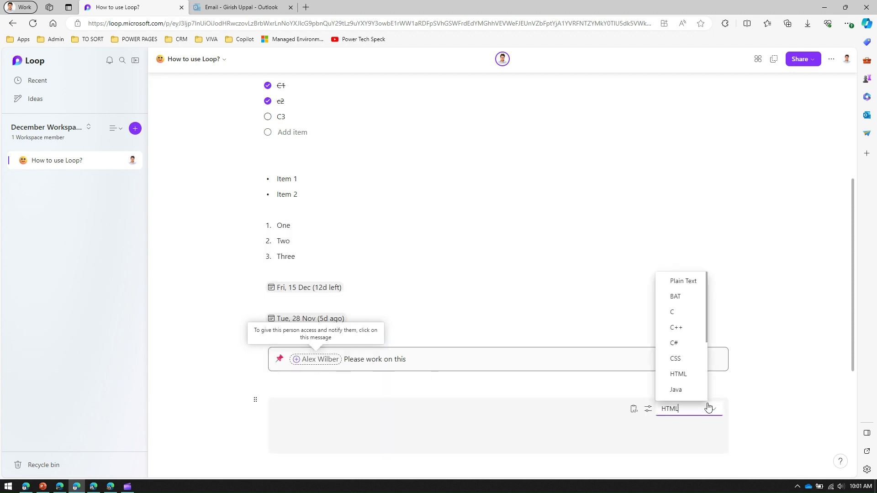
pyautogui.click(690, 344)
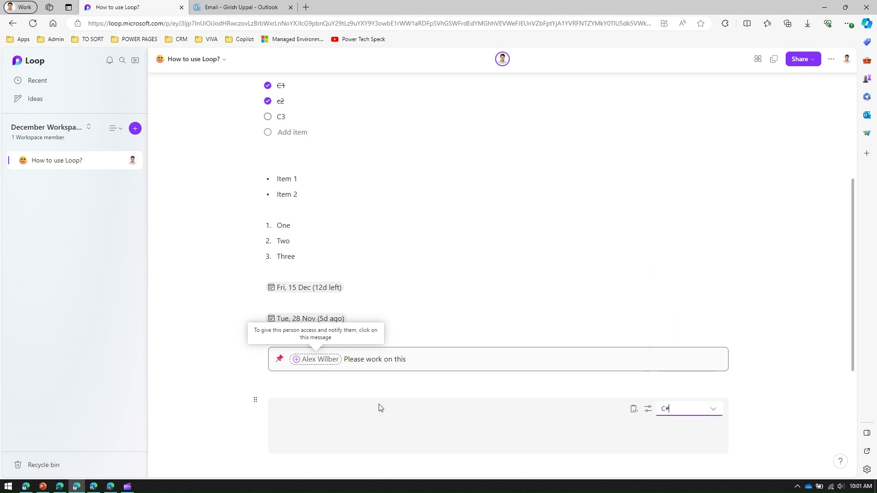
# Enter the code lines "var c;" and "c= 1+5" in the C# code block
pyautogui.click(365, 423)
pyautogui.write('var c;')
pyautogui.press('Return')
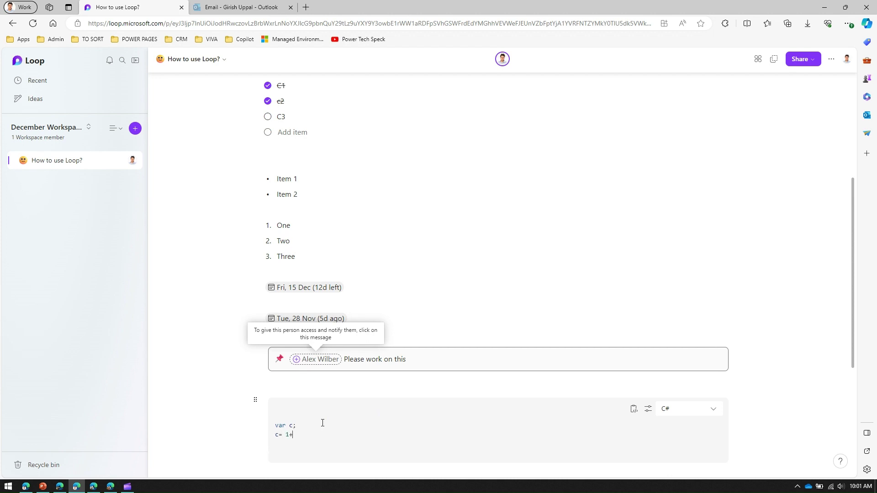
pyautogui.press('Return')
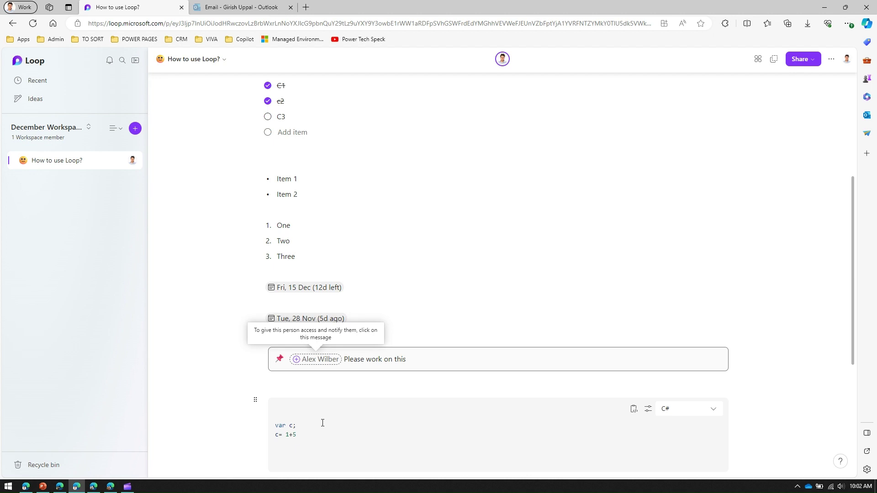
# Insert a Heading 1 reading "Introduction" between the code block and the table component
pyautogui.scroll(-5, 336, 425)
pyautogui.click(295, 262)
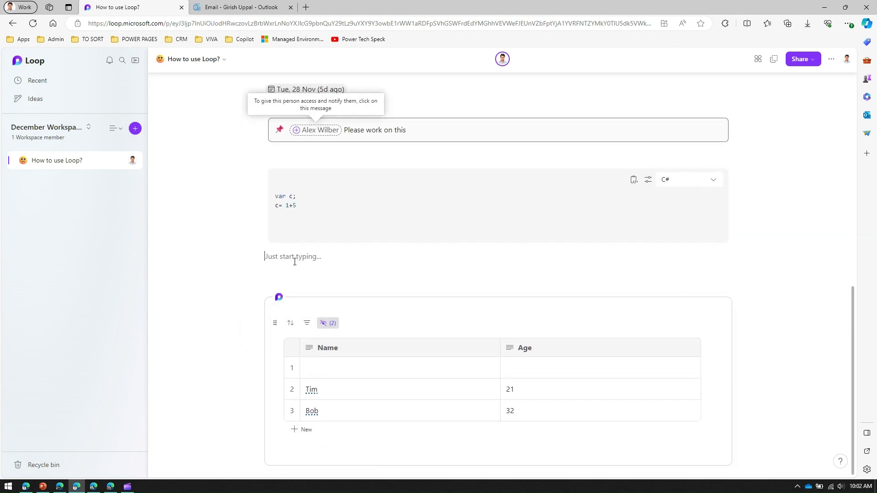
pyautogui.write('/')
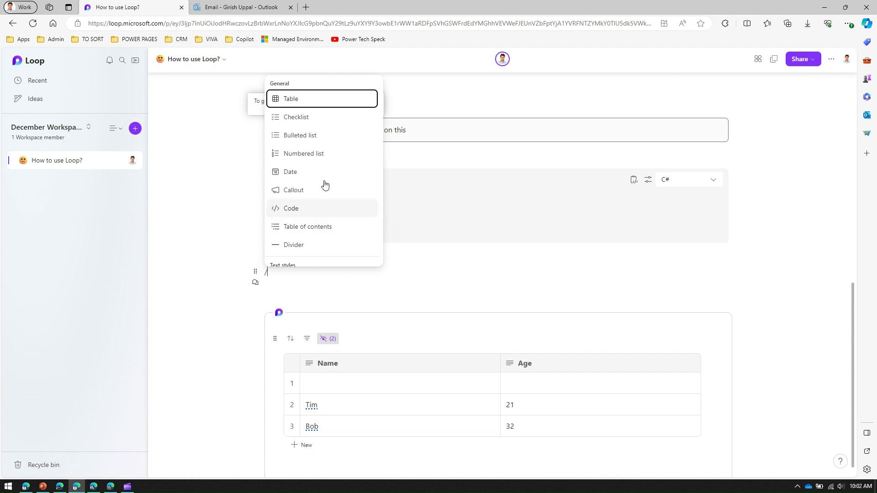
pyautogui.scroll(-3, 318, 224)
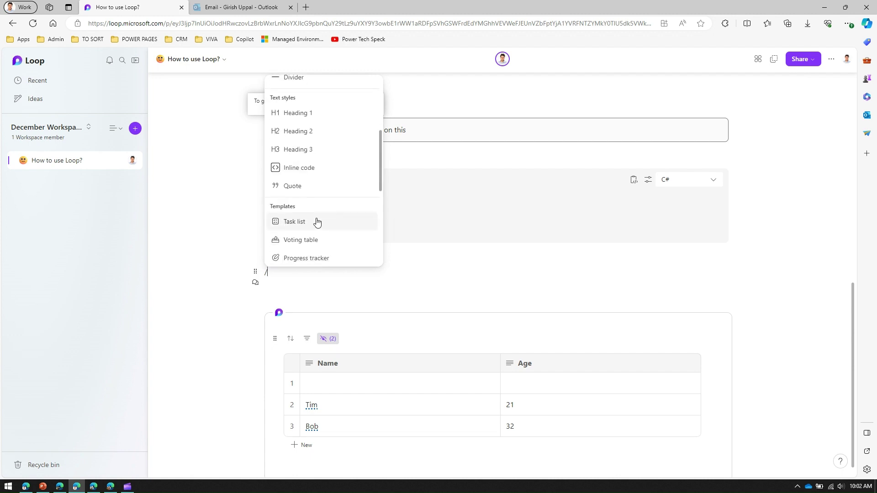
pyautogui.click(314, 114)
pyautogui.write('He')
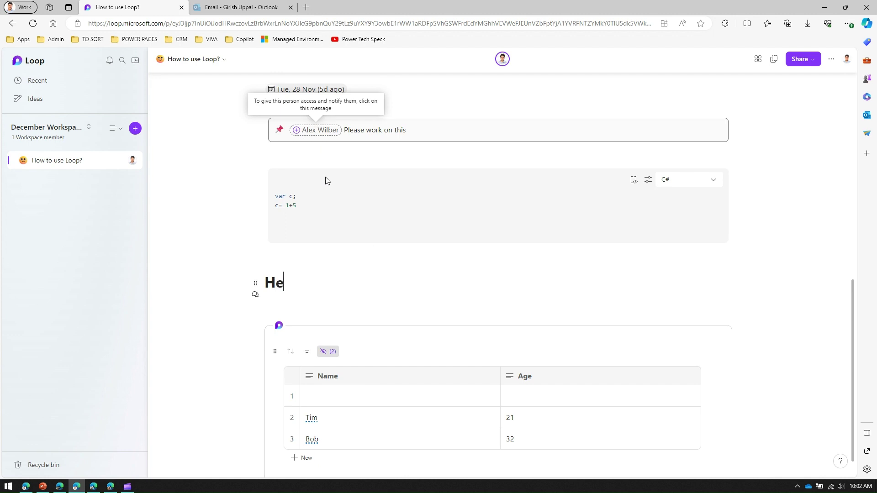
pyautogui.press('BackSpace')
pyautogui.write('Introduction')
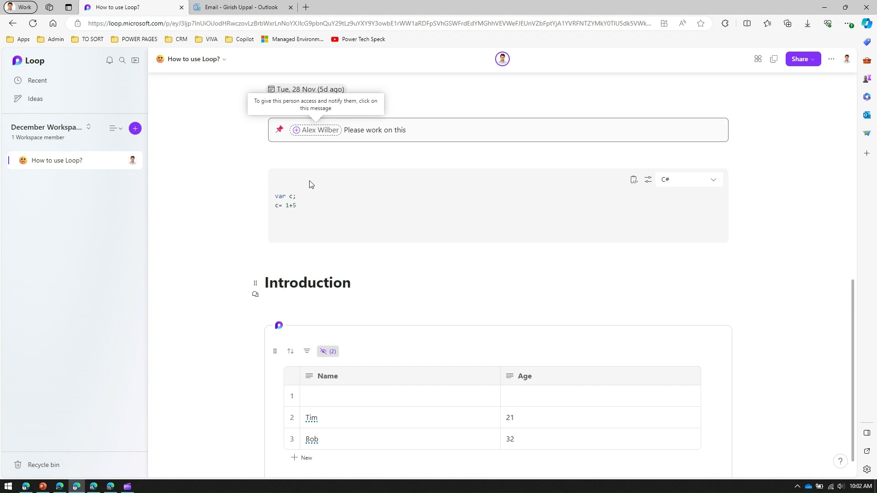
# Insert a Heading 1 reading "Table list" under the table, inside the table component
pyautogui.scroll(-1, 320, 228)
pyautogui.click(292, 449)
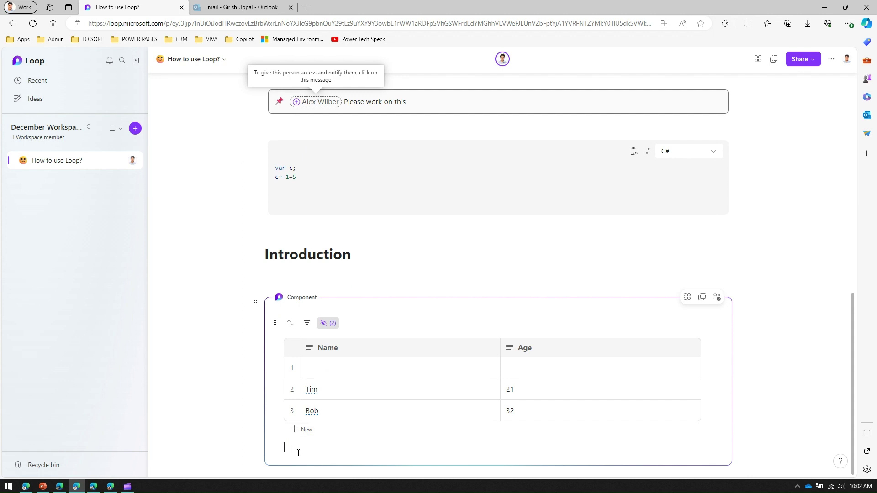
pyautogui.write('/')
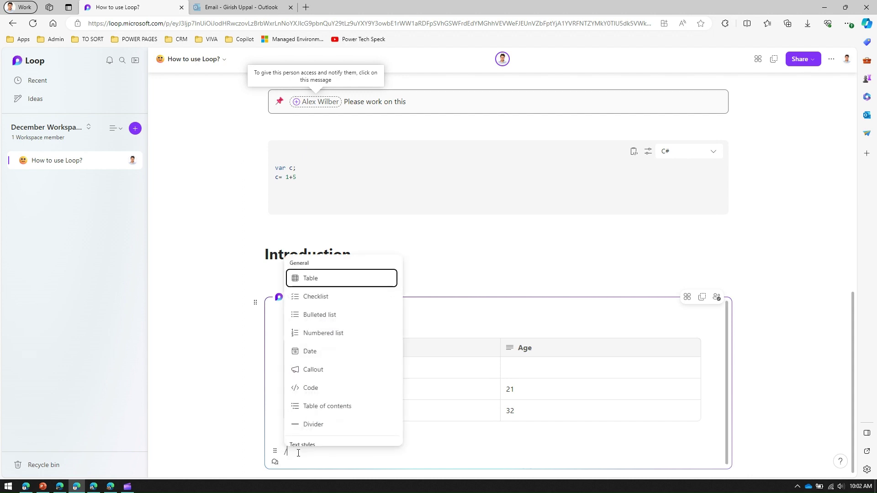
pyautogui.write('heade')
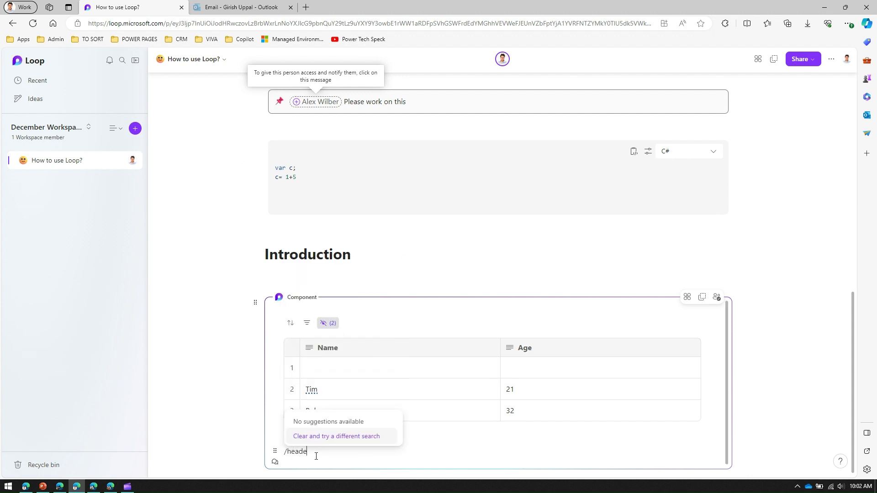
pyautogui.press('BackSpace')
pyautogui.click(332, 398)
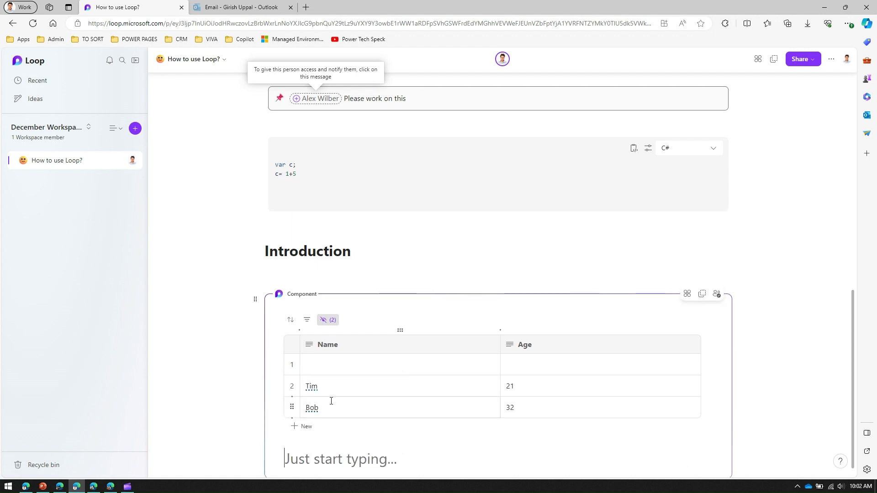
pyautogui.write('Table list')
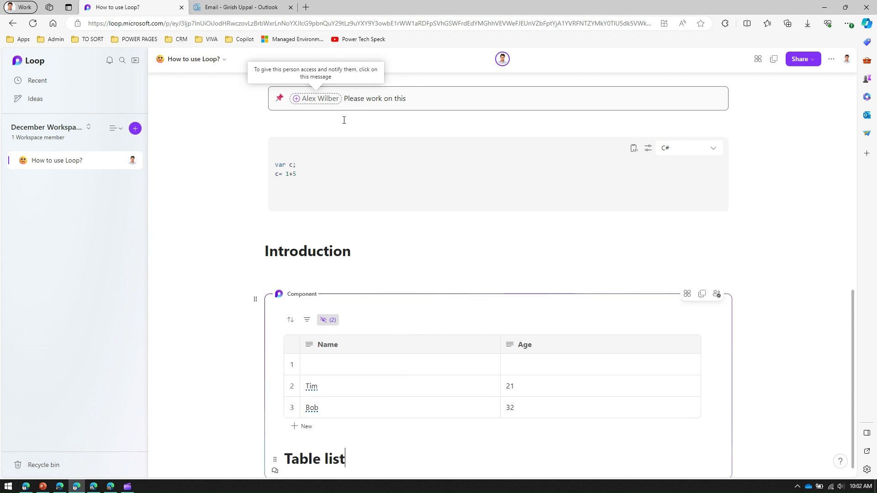
# Insert a table of contents between the checklist and the bulleted list, and follow its Introduction link
pyautogui.scroll(15, 344, 120)
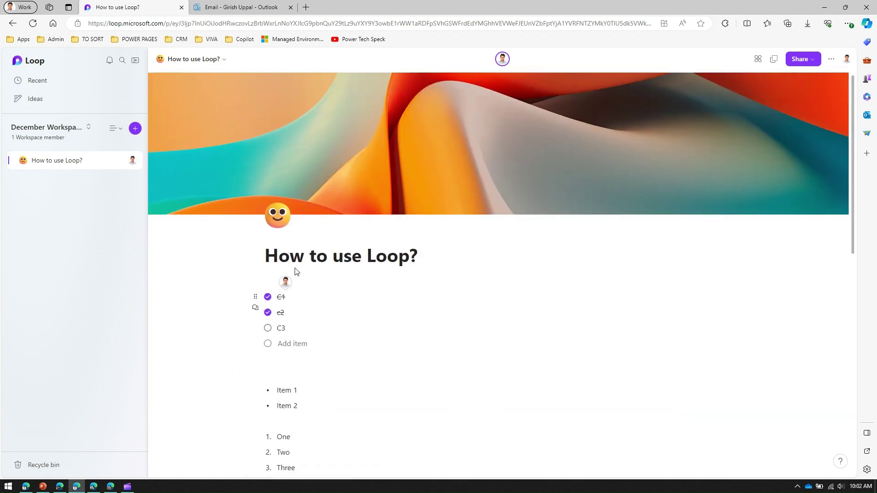
pyautogui.click(286, 297)
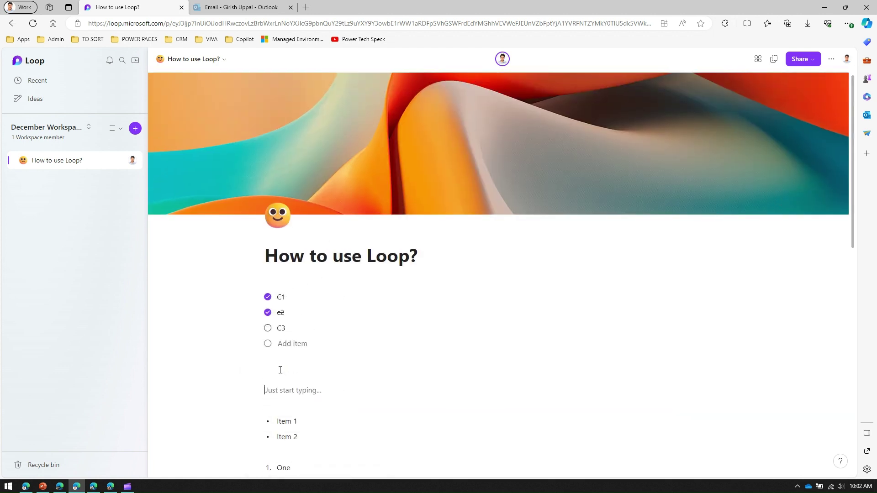
pyautogui.write('/')
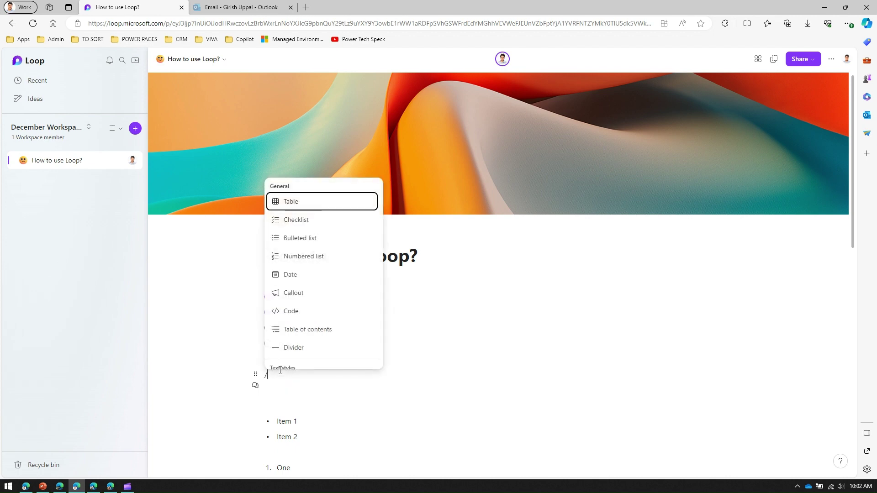
pyautogui.click(316, 328)
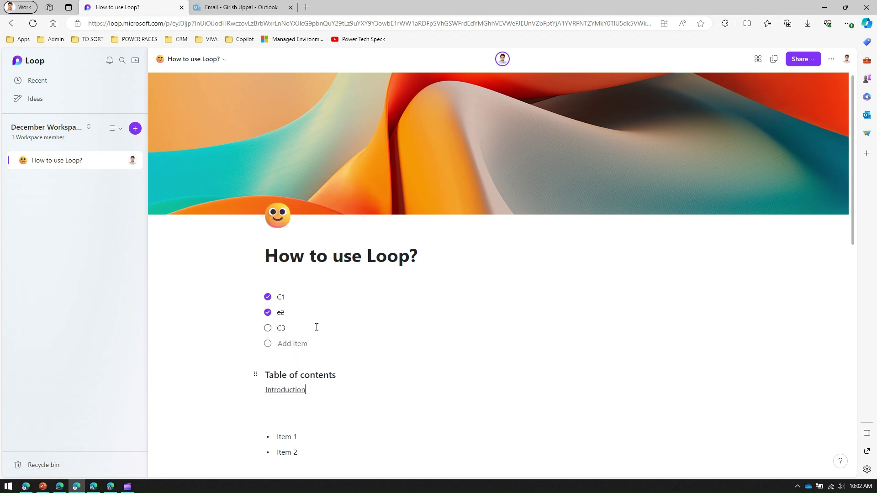
pyautogui.click(296, 391)
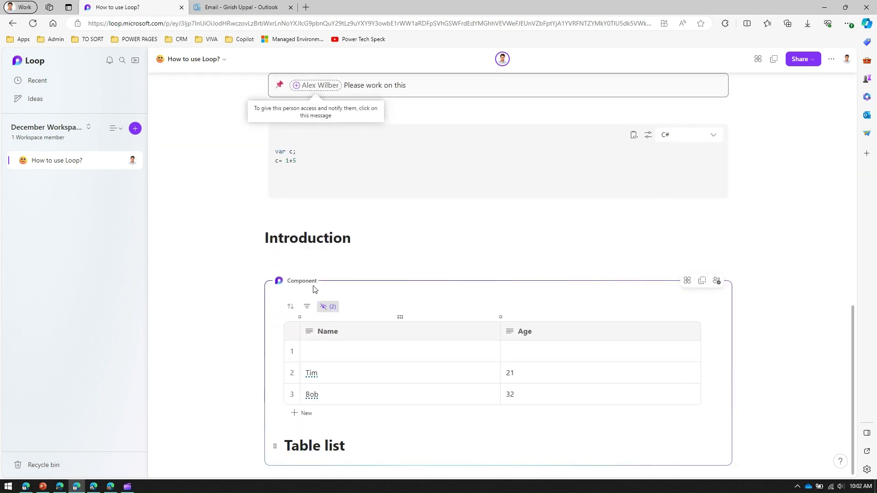
# Insert a Heading 1 reading "Conclusion" below the Introduction heading, with a new line beneath it
pyautogui.click(283, 258)
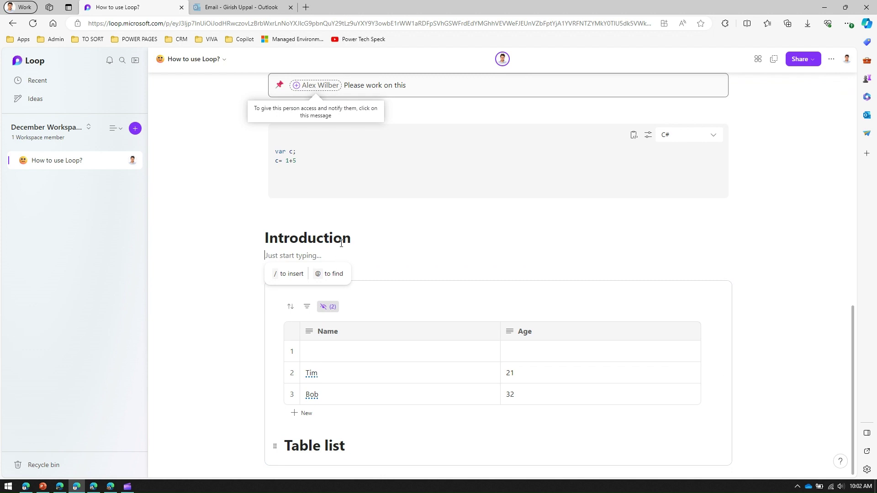
pyautogui.write('/')
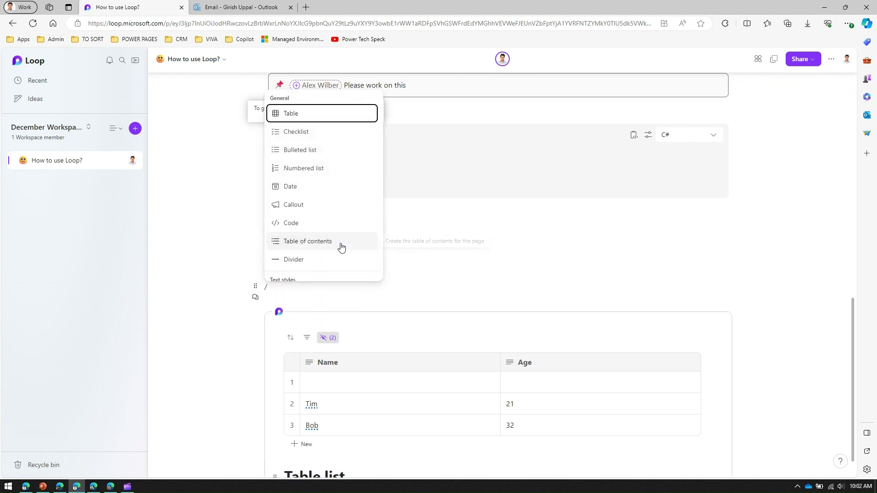
pyautogui.scroll(-5, 341, 248)
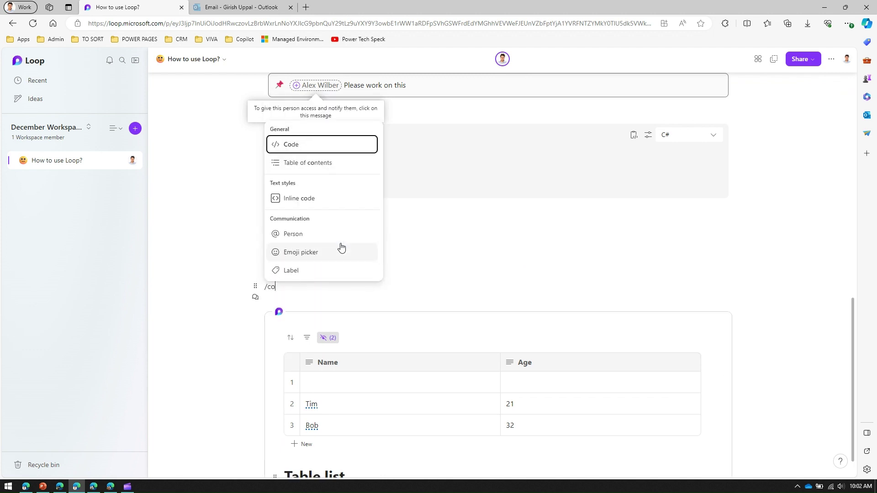
pyautogui.scroll(5, 341, 247)
pyautogui.write('he')
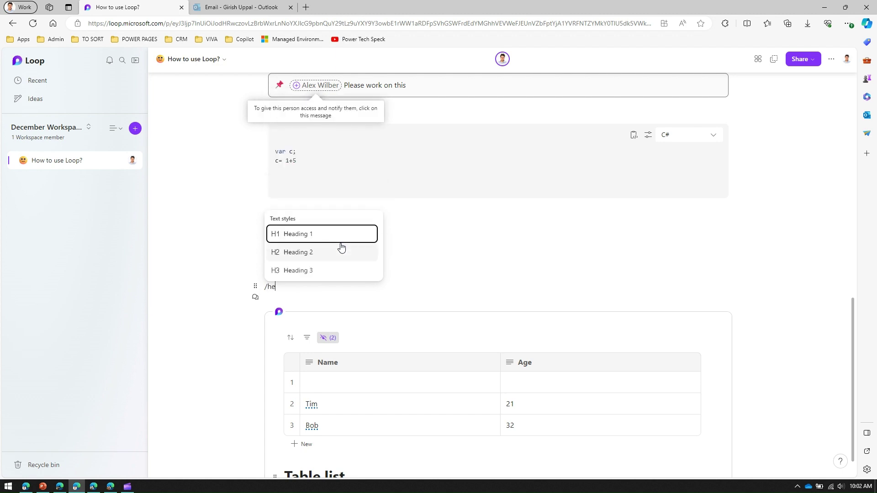
pyautogui.click(318, 233)
pyautogui.write('Conc')
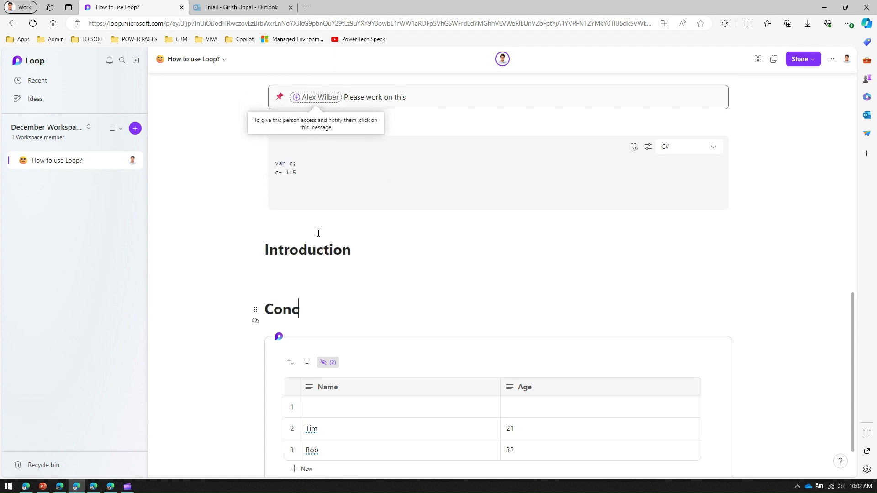
pyautogui.write('lusion')
pyautogui.press('Return')
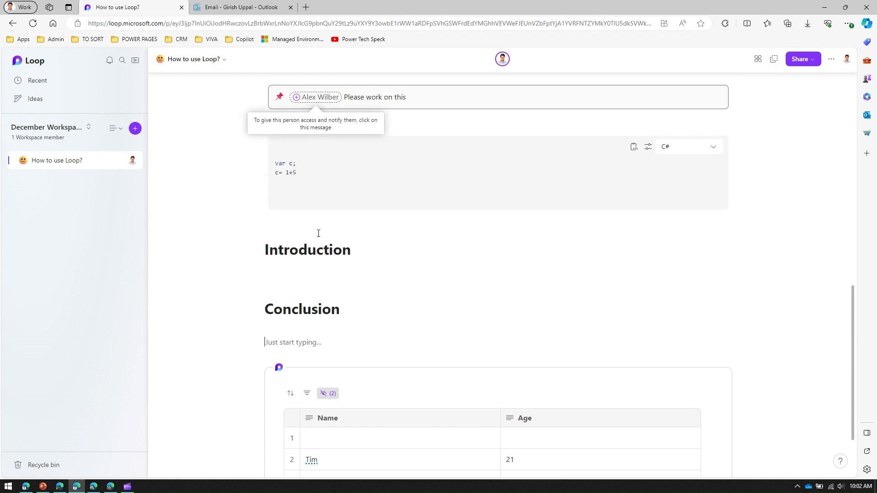
# Insert a Heading 1 reading "Inference" between the Conclusion heading and the table component
pyautogui.write('/he')
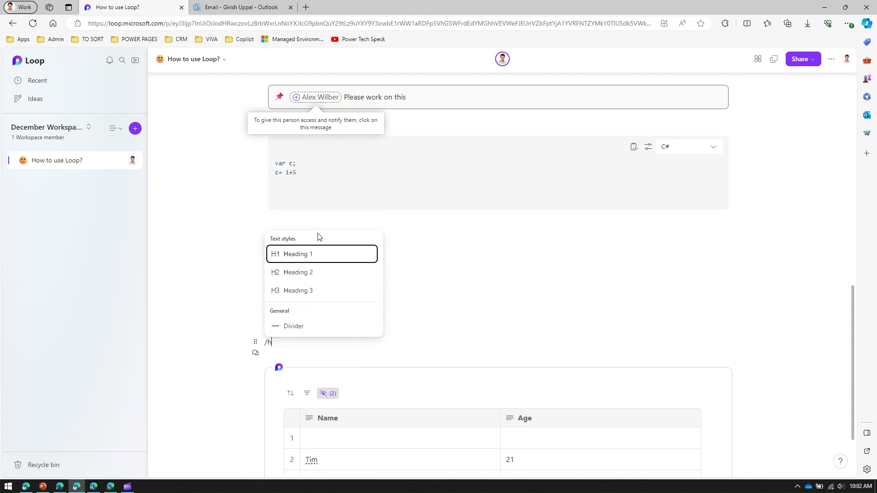
pyautogui.click(325, 293)
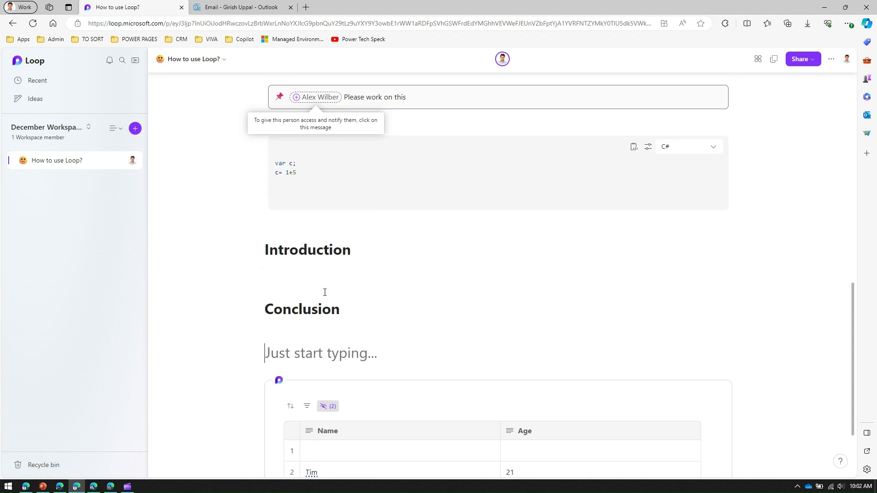
pyautogui.write('Infere')
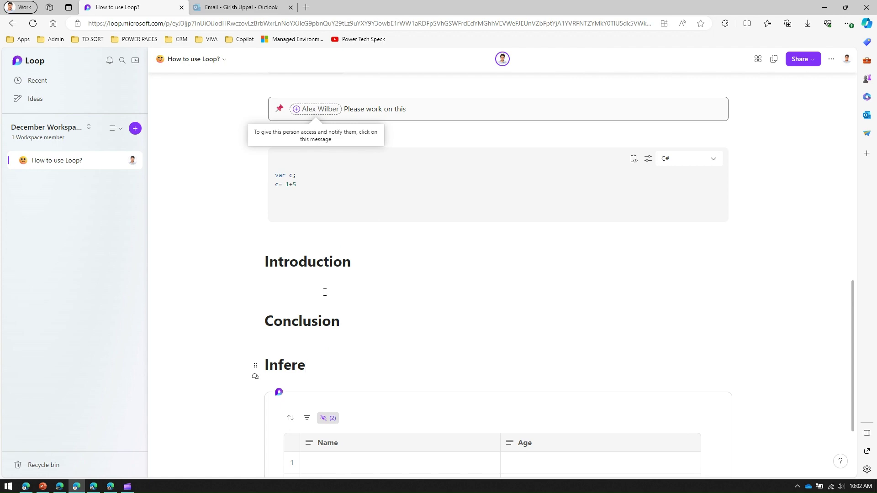
pyautogui.write('nce')
# Add blank lines below the table of contents and insert a divider there, above the bulleted list
pyautogui.scroll(10, 390, 227)
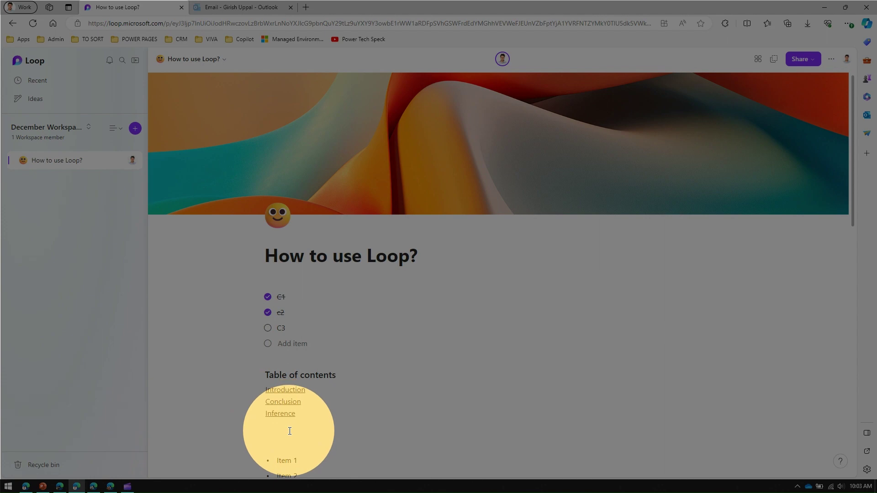
pyautogui.click(289, 431)
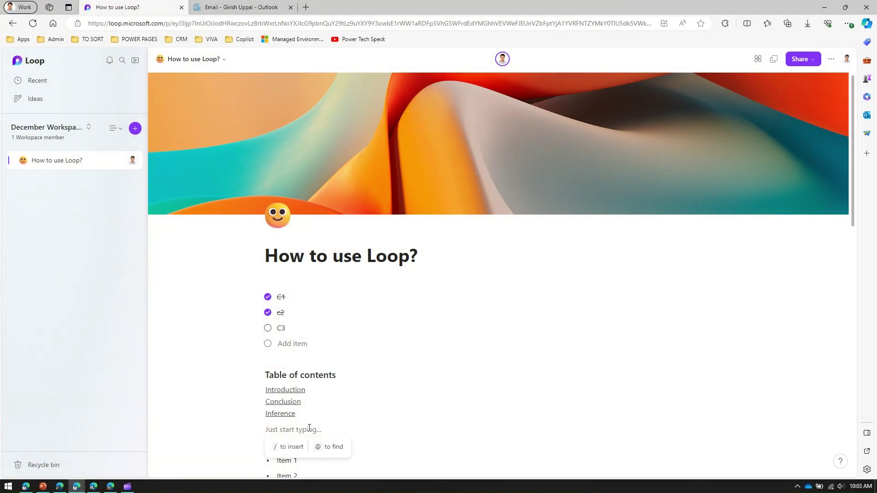
pyautogui.press('Return')
pyautogui.press('Return')
pyautogui.press('Return')
pyautogui.press('Return')
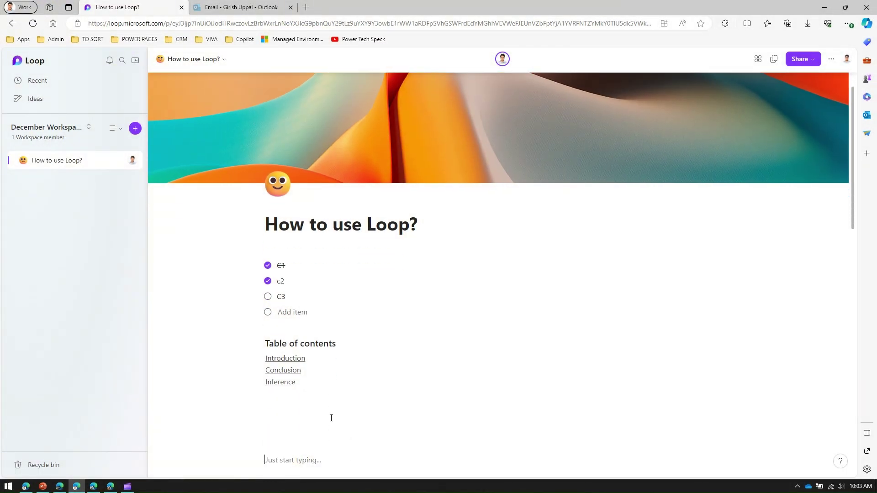
pyautogui.press('BackSpace')
pyautogui.press('BackSpace')
pyautogui.write('/')
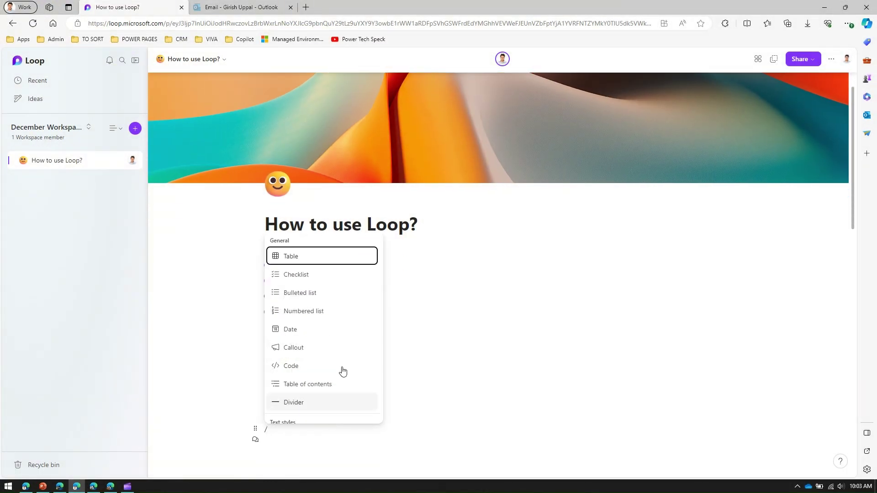
pyautogui.click(335, 401)
# Insert a divider between the callout and the C# code block
pyautogui.scroll(-8, 378, 433)
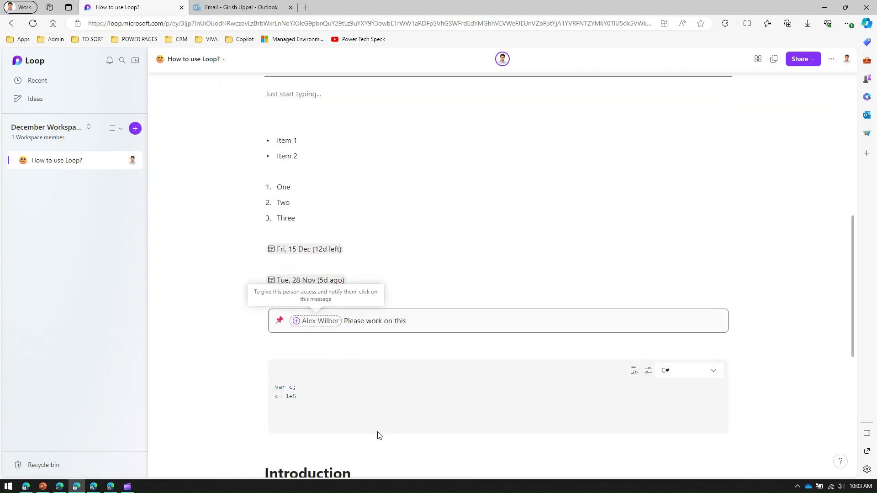
pyautogui.write('/')
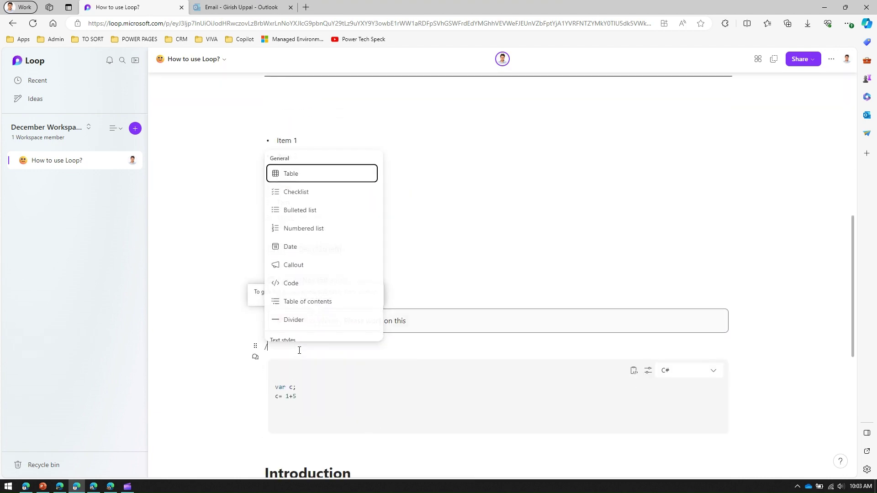
pyautogui.click(292, 328)
# Insert a Heading 3 reading "This is some text" under the Introduction heading
pyautogui.scroll(-8, 325, 346)
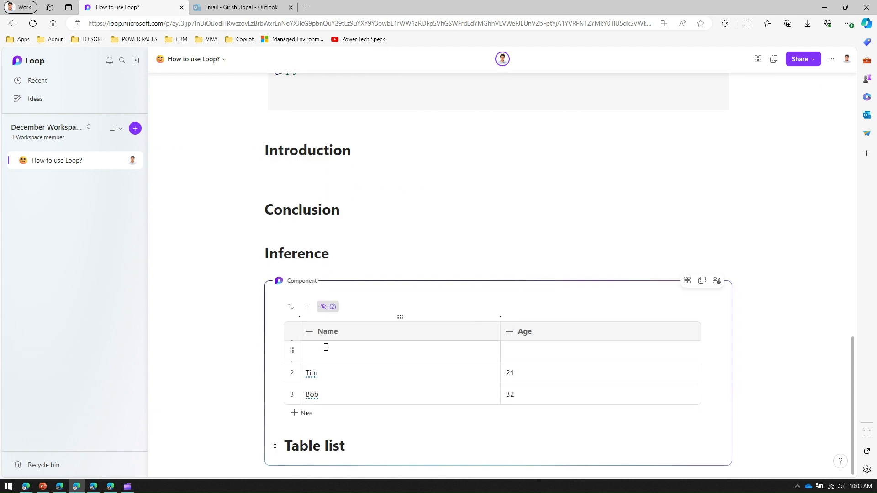
pyautogui.click(287, 185)
pyautogui.write('/')
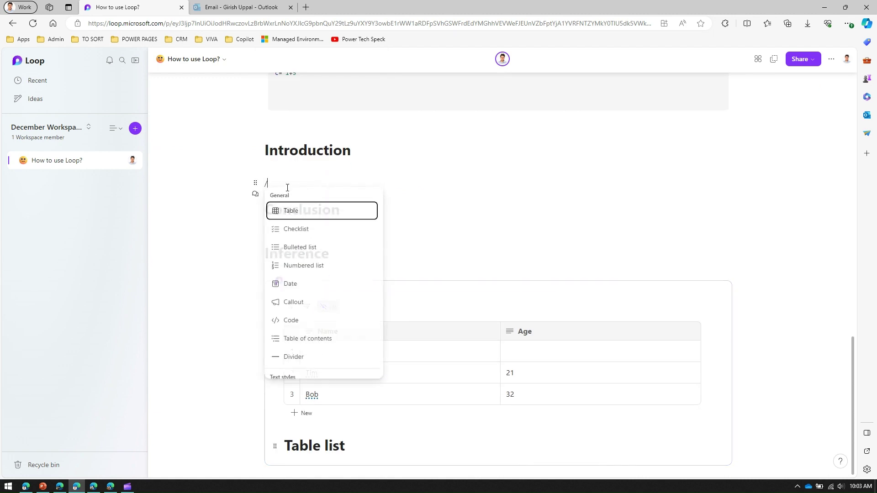
pyautogui.scroll(-3, 343, 322)
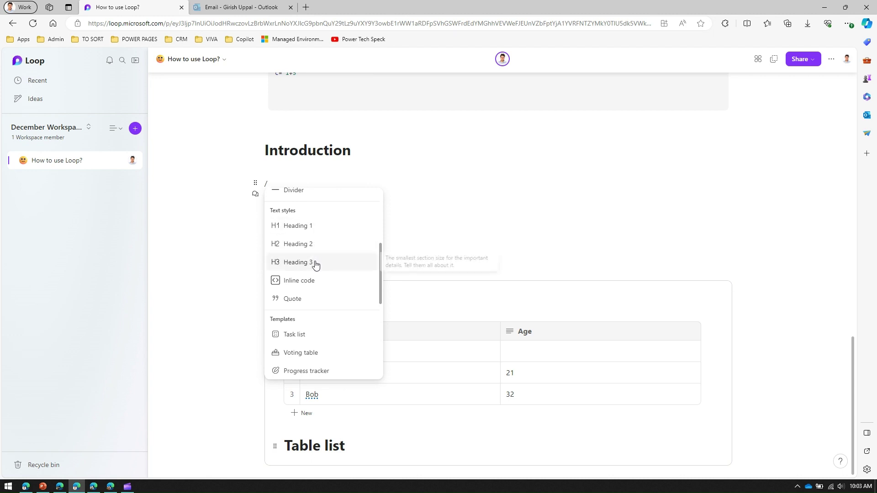
pyautogui.press('BackSpace')
pyautogui.write('This is some text')
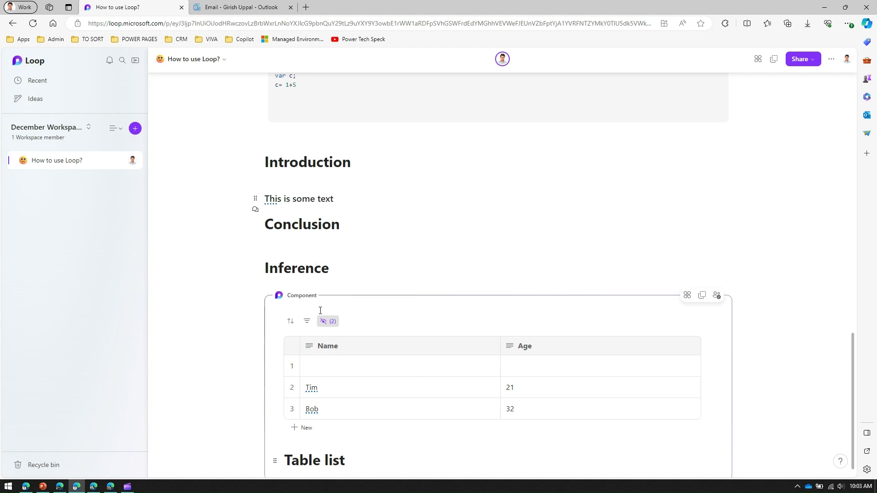
# Insert inline code reading "var c = 13 *5" directly under the Conclusion heading
pyautogui.click(310, 246)
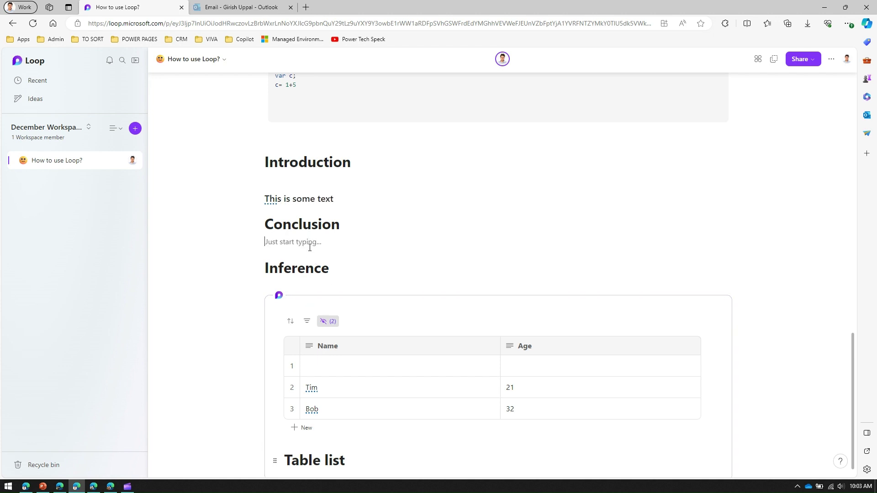
pyautogui.write('/')
pyautogui.scroll(-3, 323, 339)
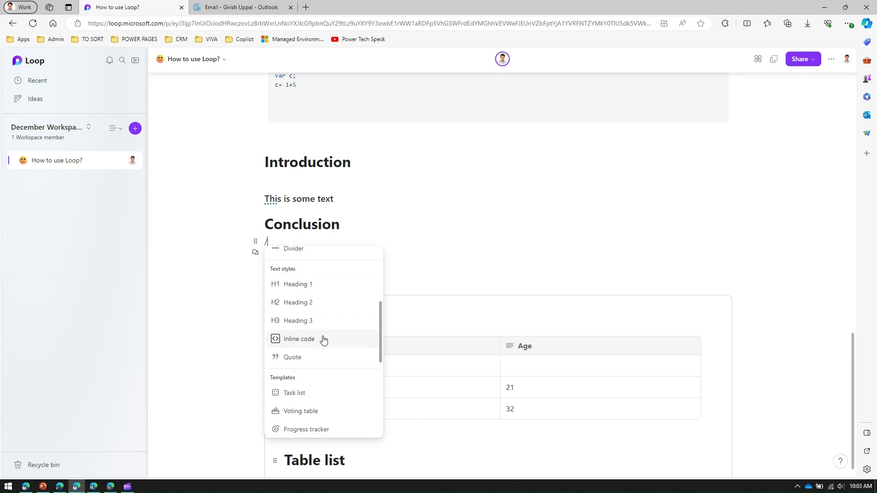
pyautogui.click(323, 340)
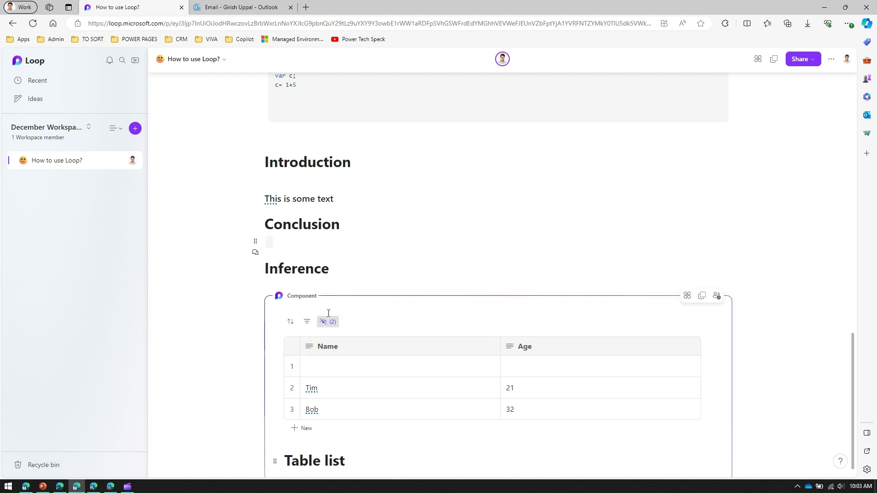
pyautogui.write('var c = 13 *5')
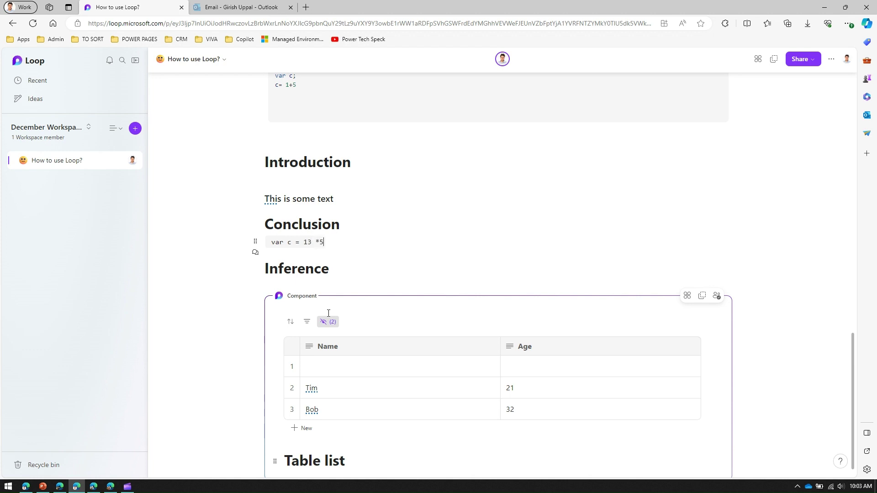
pyautogui.press('Return')
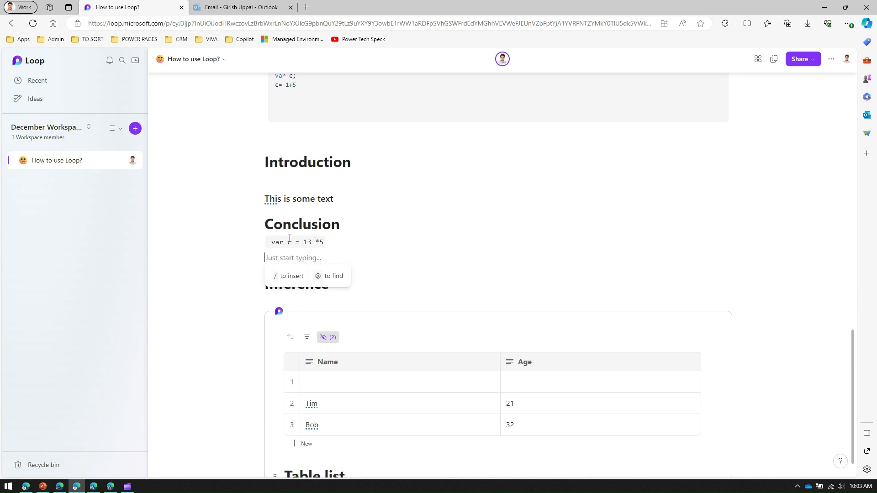
pyautogui.press('BackSpace')
pyautogui.click(332, 242)
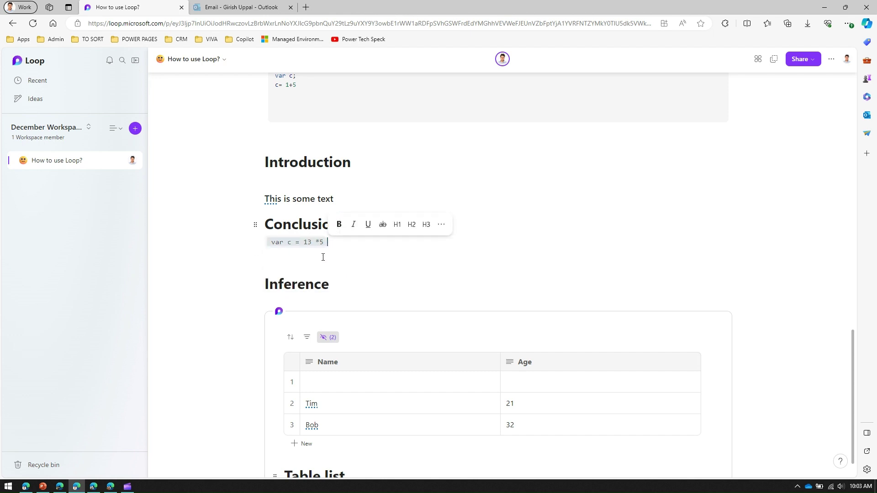
pyautogui.click(372, 104)
# Add a blank line below the inline code and insert a quote block above the Inference heading
pyautogui.scroll(-8, 372, 183)
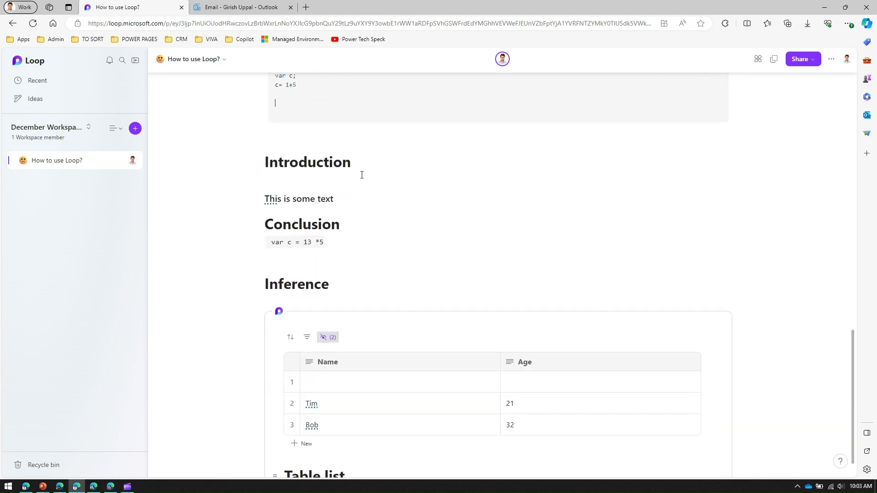
pyautogui.scroll(1, 548, 228)
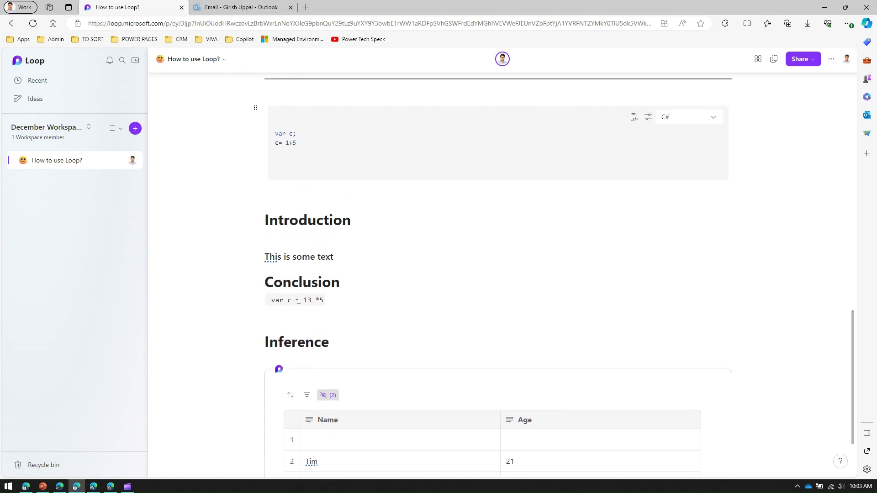
pyautogui.click(278, 315)
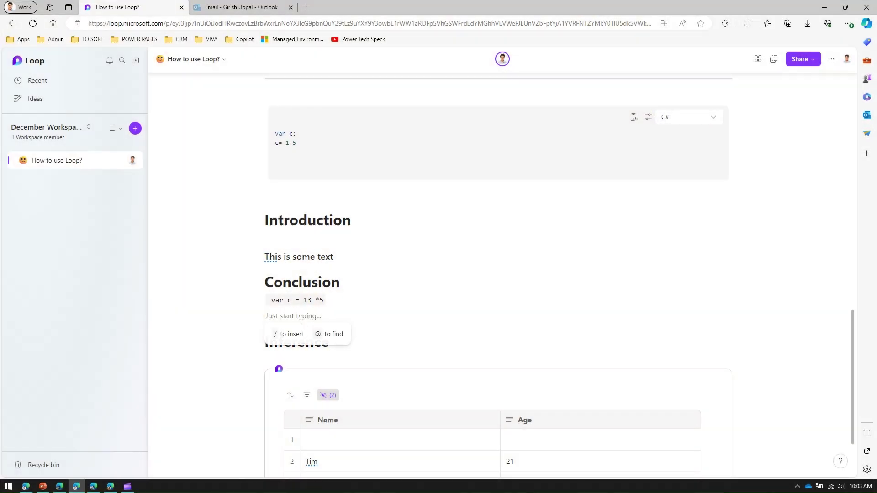
pyautogui.press('Return')
pyautogui.write('/')
pyautogui.scroll(-4, 320, 315)
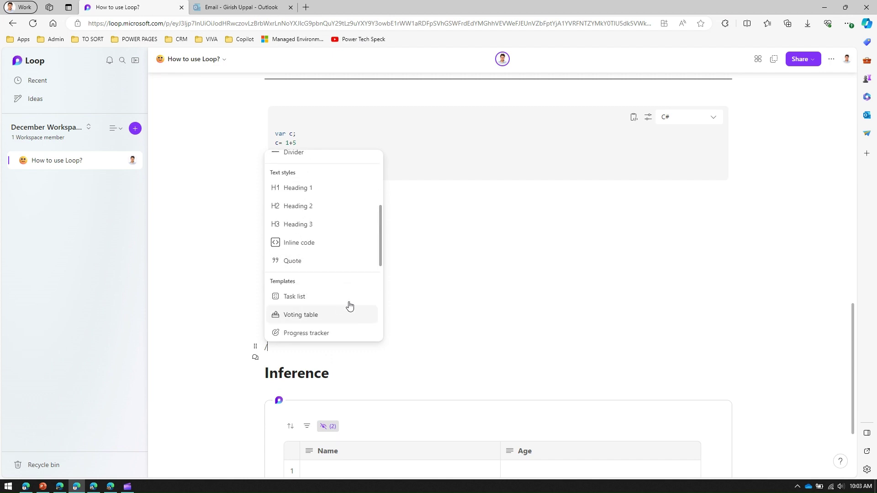
pyautogui.click(309, 263)
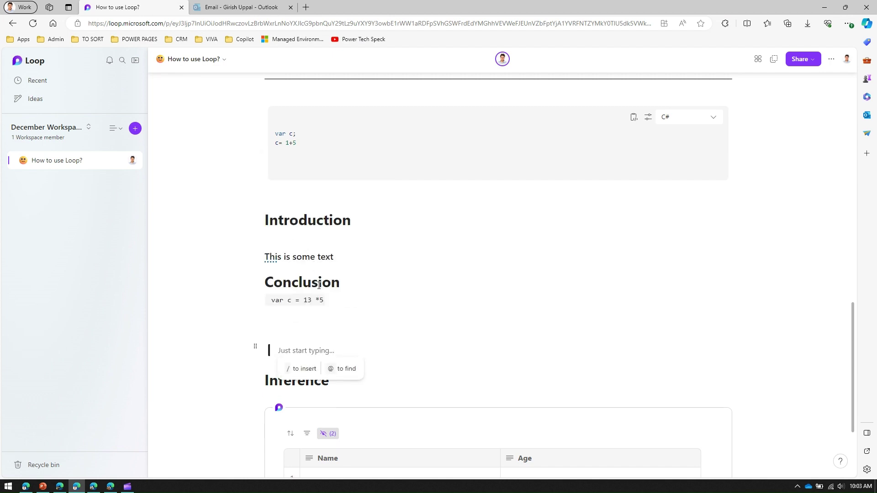
# Fill the quote block with three lines: "Lorem ipsum", "dolorsfd fs sfsdf dfdf" and "sfs fsdf fd fgdfdf dgfdggd"
pyautogui.write('Lorem ips')
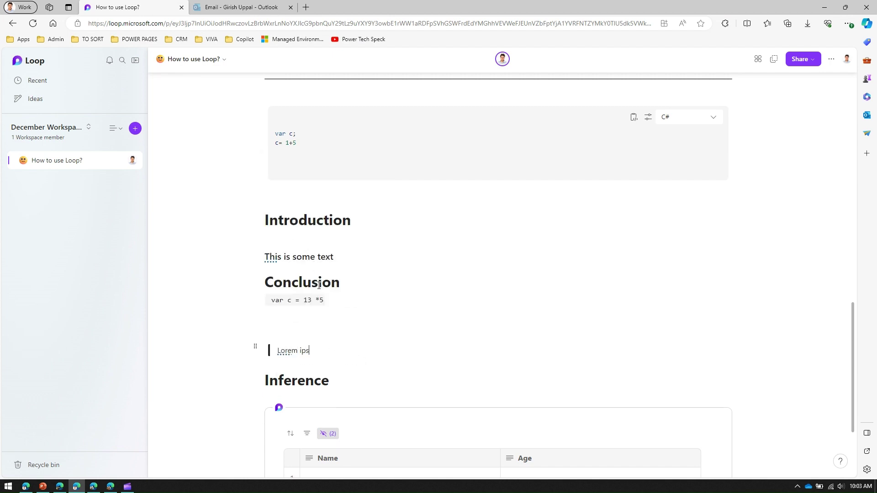
pyautogui.write('um')
pyautogui.press('Return')
pyautogui.write('dolo')
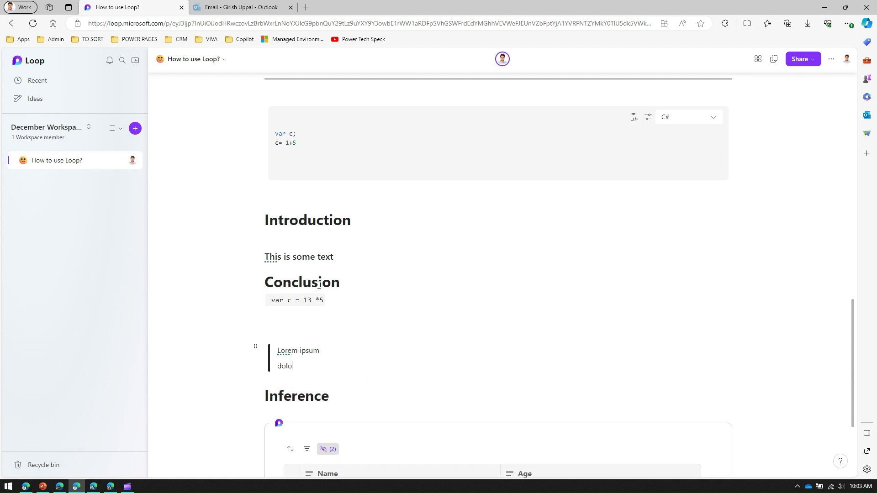
pyautogui.write('rsfd  fs sfsdf dfdf')
pyautogui.press('Return')
pyautogui.write('sfs fsdf fd ')
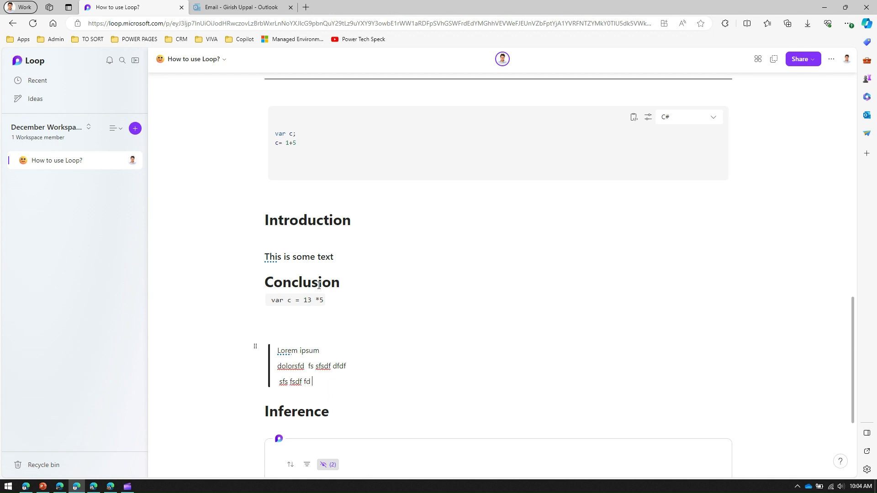
pyautogui.write('fgdfdf dgfdggd')
# Add blank lines above the quote and insert a Task list template between the inline code and the quote
pyautogui.click(313, 330)
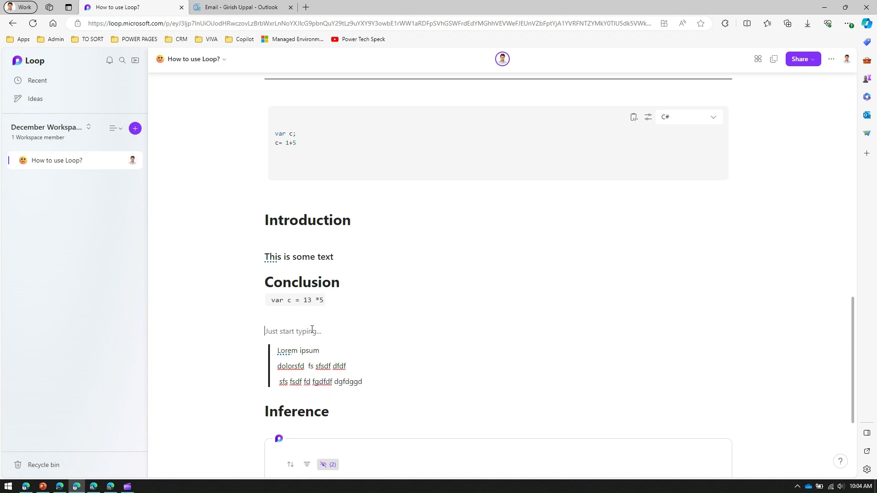
pyautogui.press('Return')
pyautogui.press('Return')
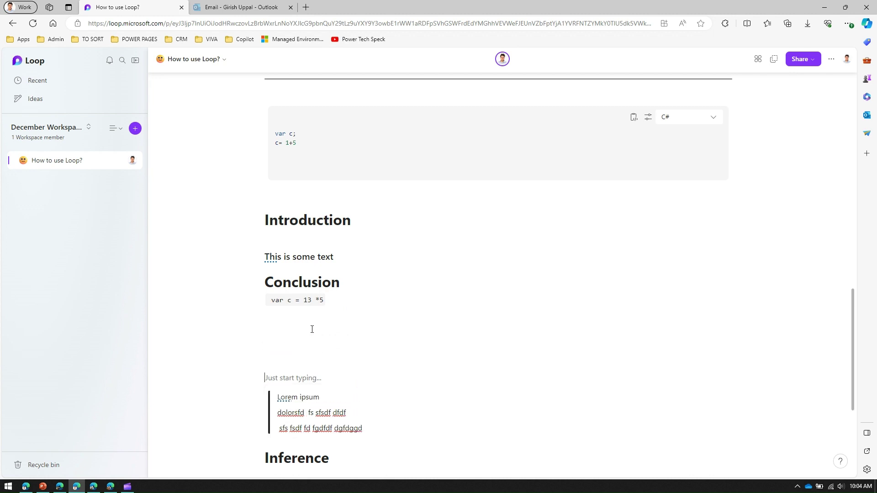
pyautogui.press('Up')
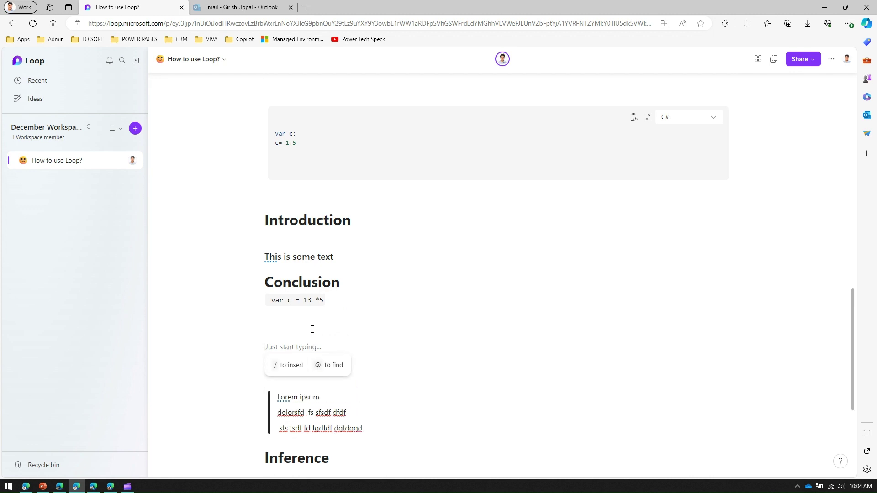
pyautogui.write('/')
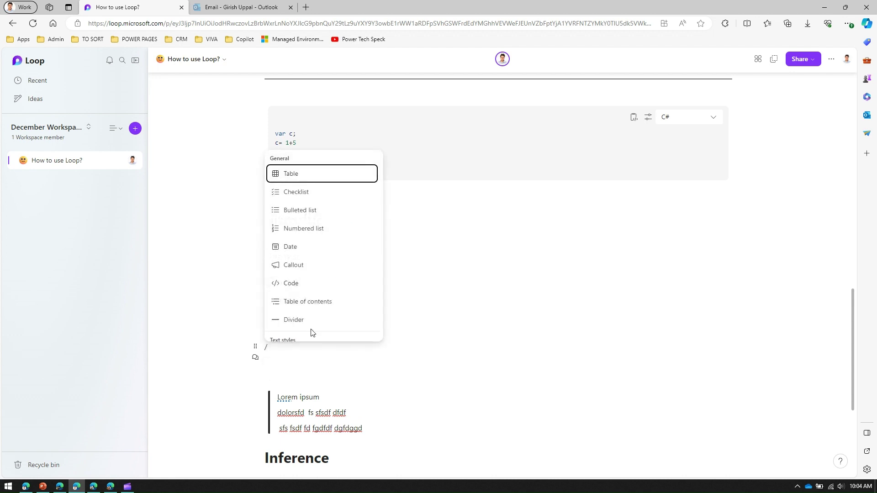
pyautogui.scroll(-8, 311, 332)
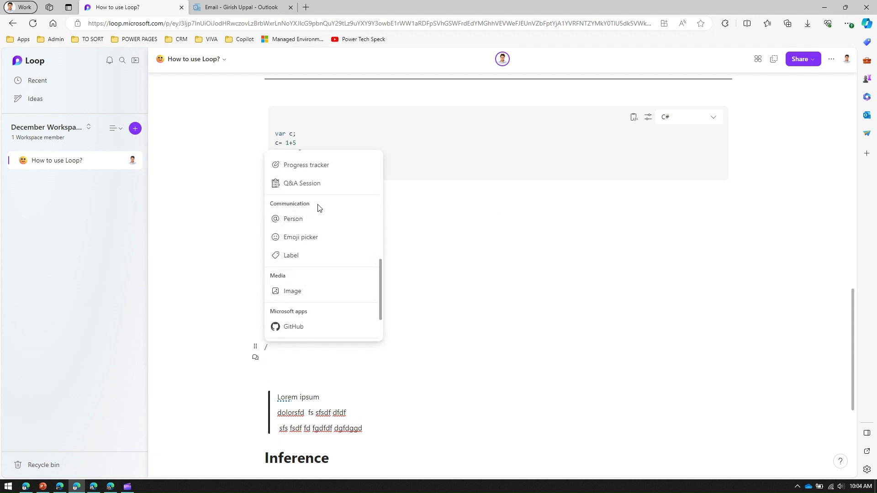
pyautogui.moveTo(380, 281); pyautogui.dragTo(381, 259)
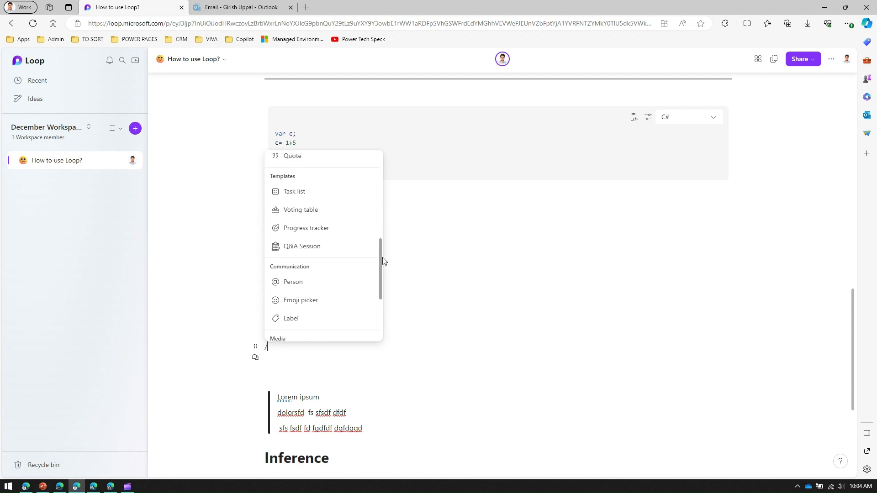
pyautogui.click(308, 196)
# Assign the first task to the first suggested person and set its due date to 14 December 2023
pyautogui.scroll(-6, 362, 404)
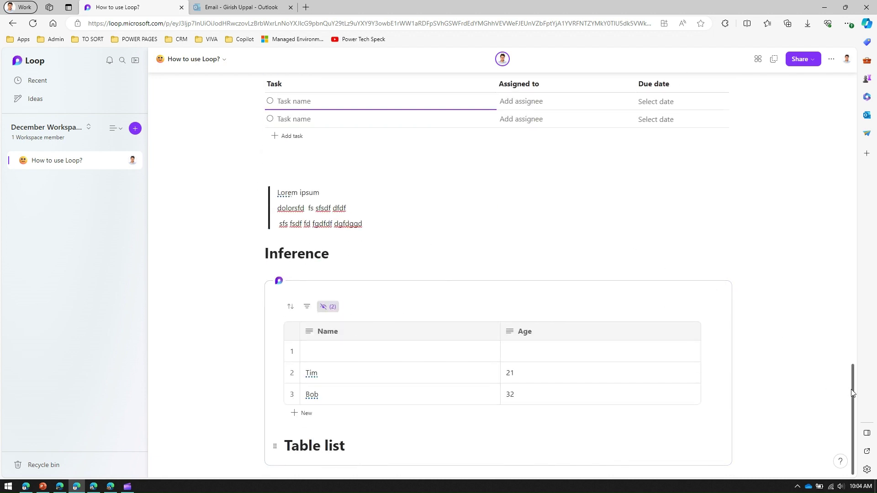
pyautogui.moveTo(852, 388); pyautogui.dragTo(864, 371)
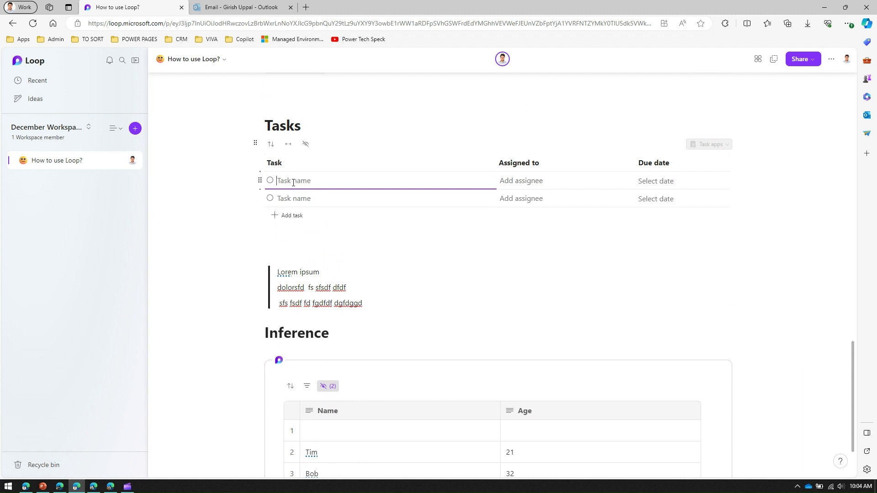
pyautogui.click(571, 181)
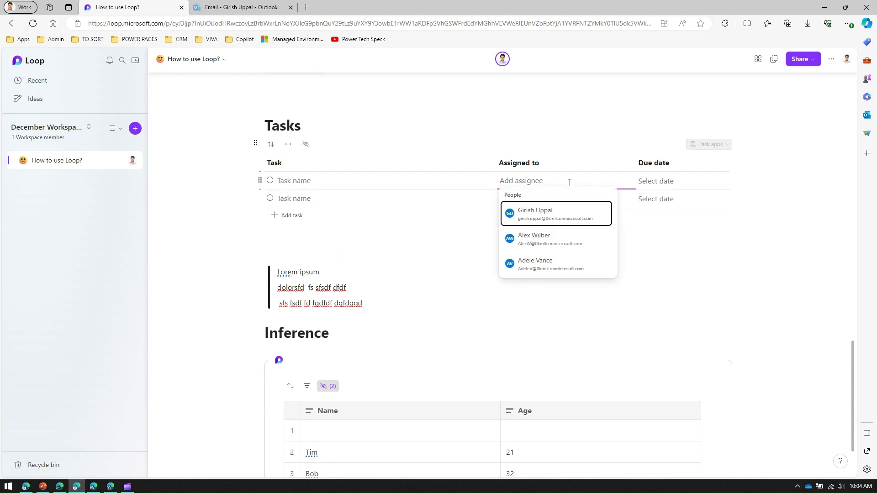
pyautogui.click(554, 214)
pyautogui.click(667, 181)
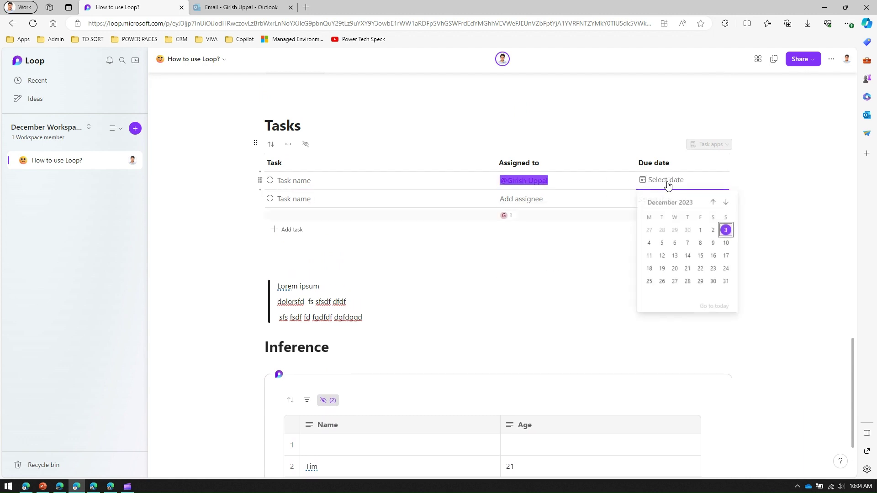
pyautogui.click(688, 256)
# Name the two tasks in the Tasks list T1 and T2
pyautogui.click(350, 182)
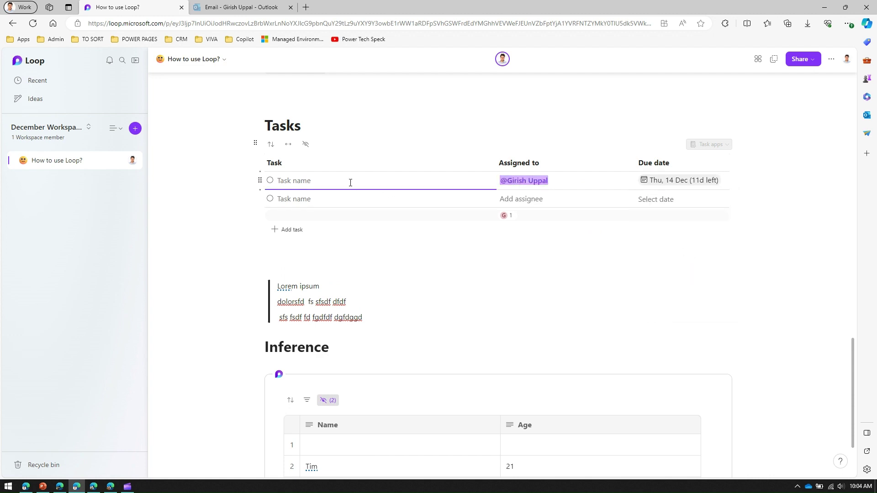
pyautogui.write('T1')
pyautogui.click(341, 200)
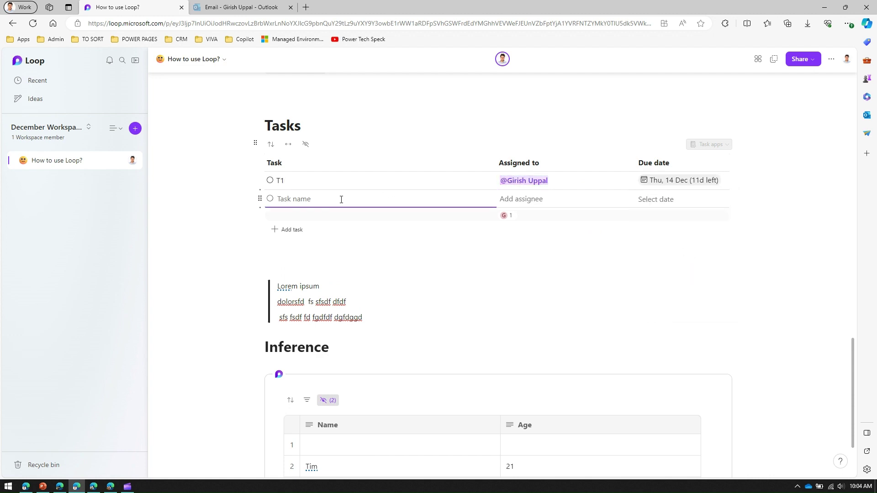
pyautogui.write('T2')
# Insert a Voting table template between the Tasks list and the quote, leaving blank lines around it
pyautogui.click(349, 250)
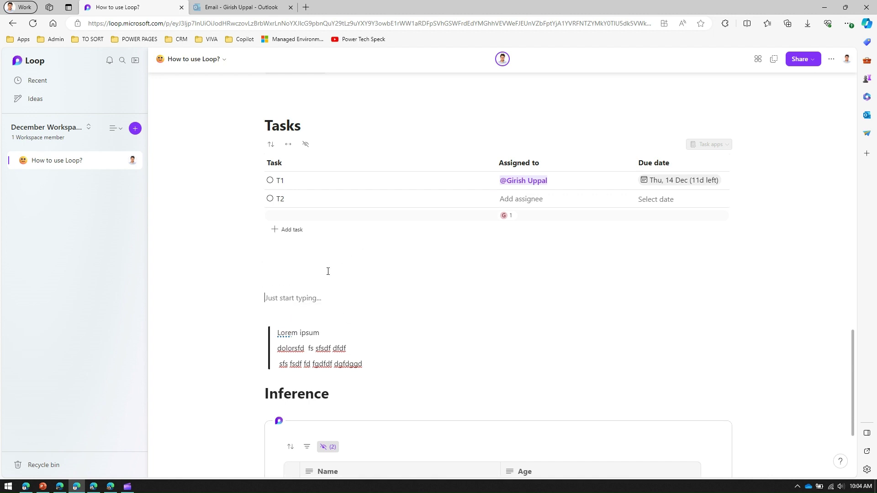
pyautogui.write('/')
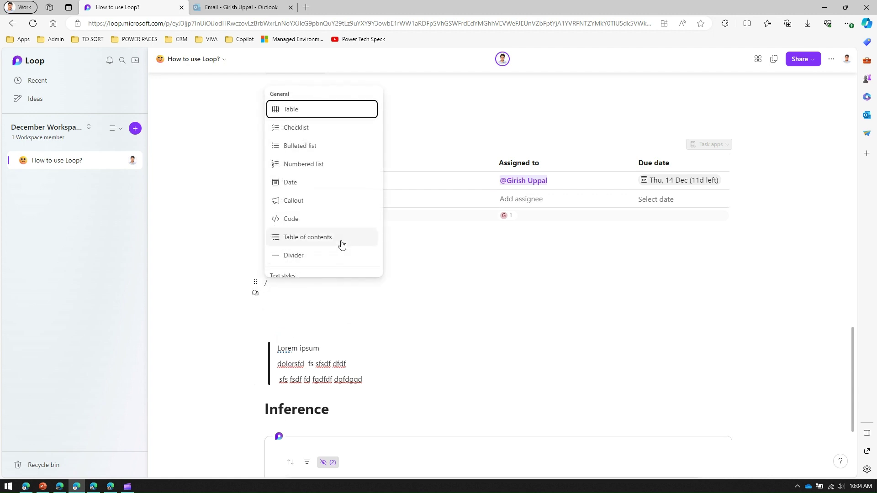
pyautogui.scroll(-5, 340, 245)
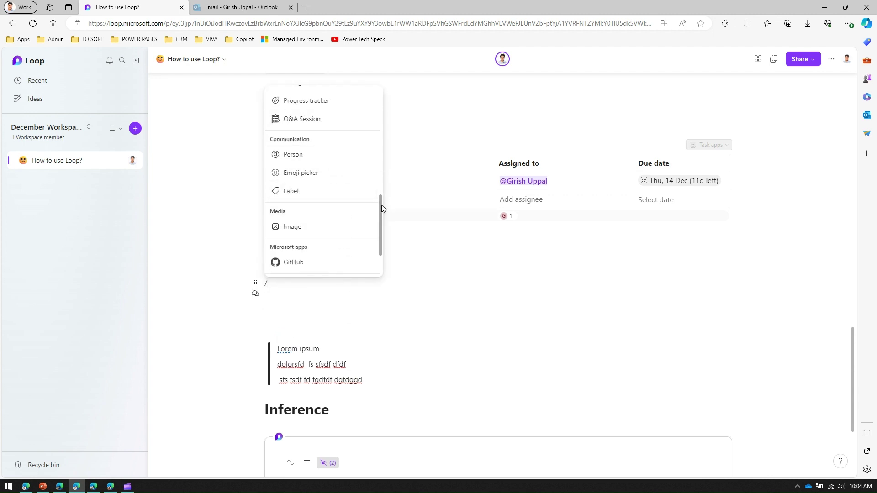
pyautogui.scroll(2, 380, 205)
pyautogui.press('Escape')
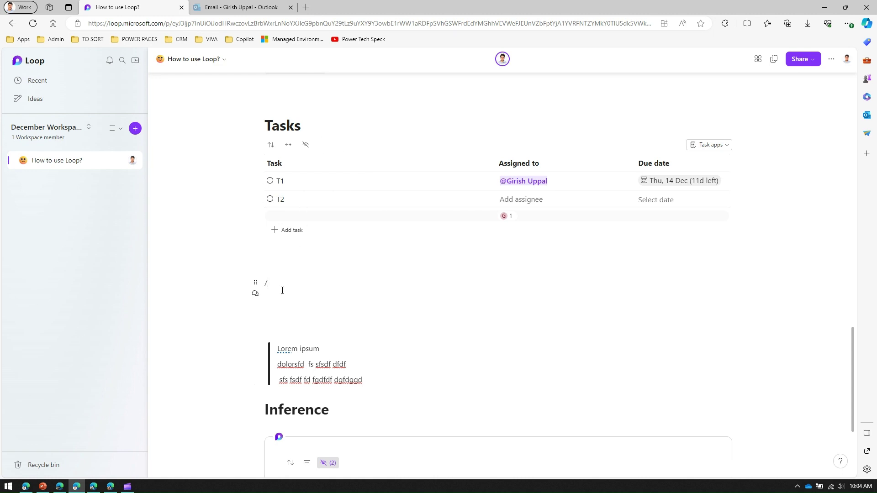
pyautogui.write('vo')
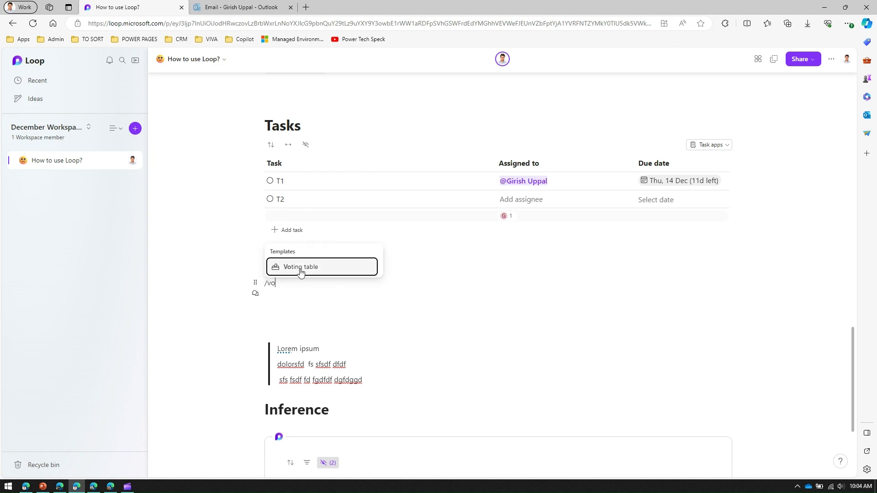
pyautogui.click(302, 269)
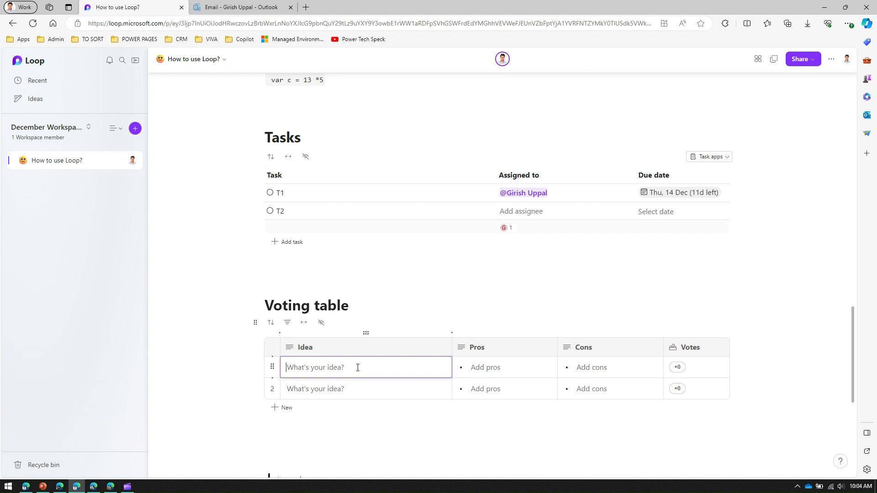
# Enter the ideas Pear and Apple in the voting table and vote for both
pyautogui.write('Pear')
pyautogui.click(347, 391)
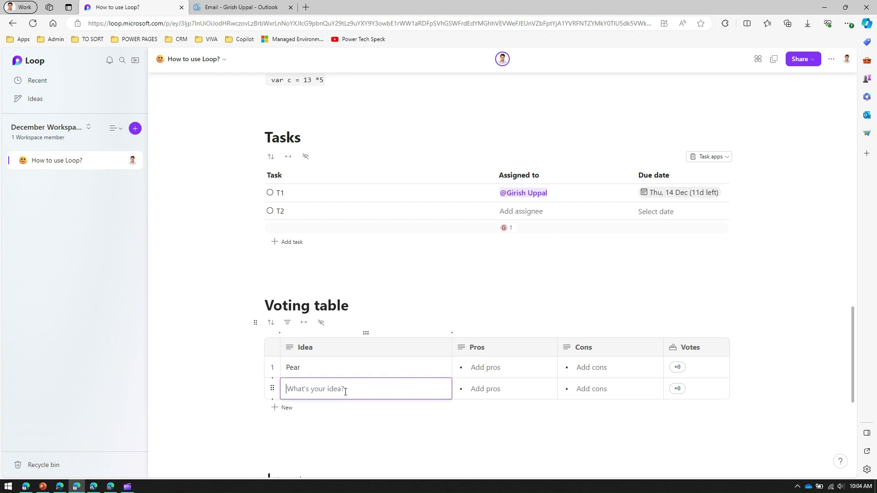
pyautogui.write('Apple')
pyautogui.click(489, 368)
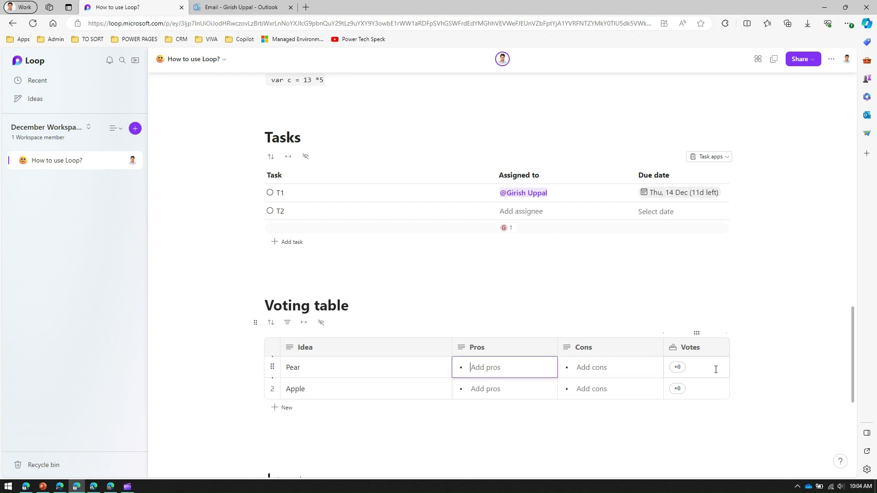
pyautogui.click(679, 367)
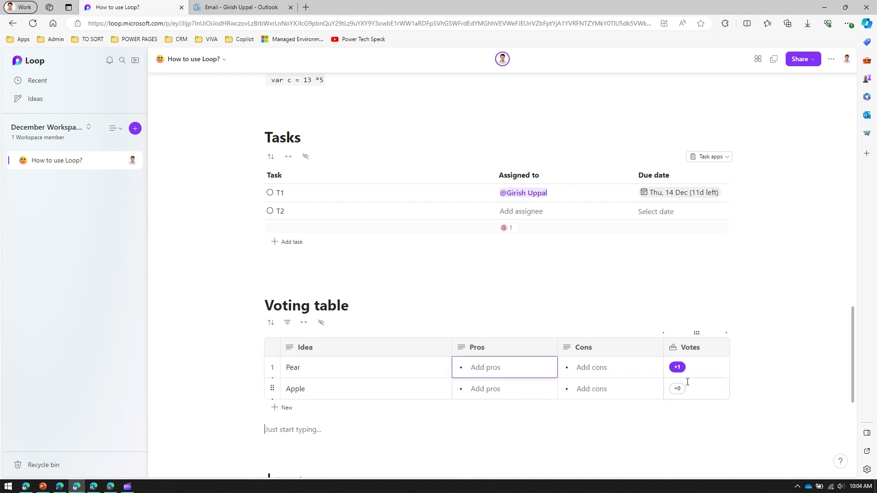
pyautogui.click(679, 389)
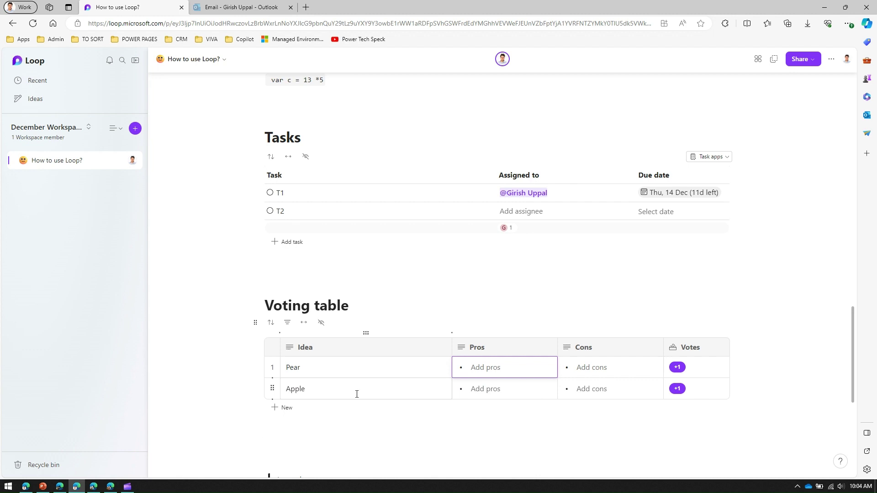
# Add a third row to the voting table with the idea Orange
pyautogui.click(289, 408)
pyautogui.write('Ora')
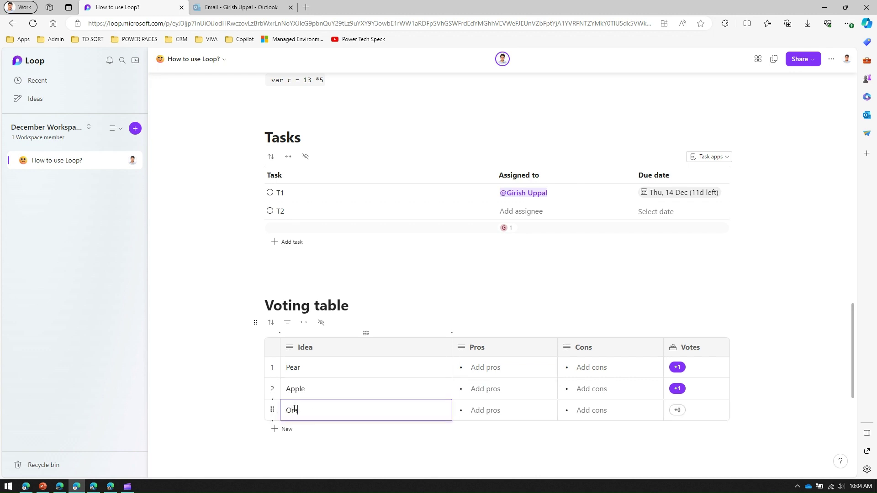
pyautogui.write('nge')
pyautogui.click(354, 446)
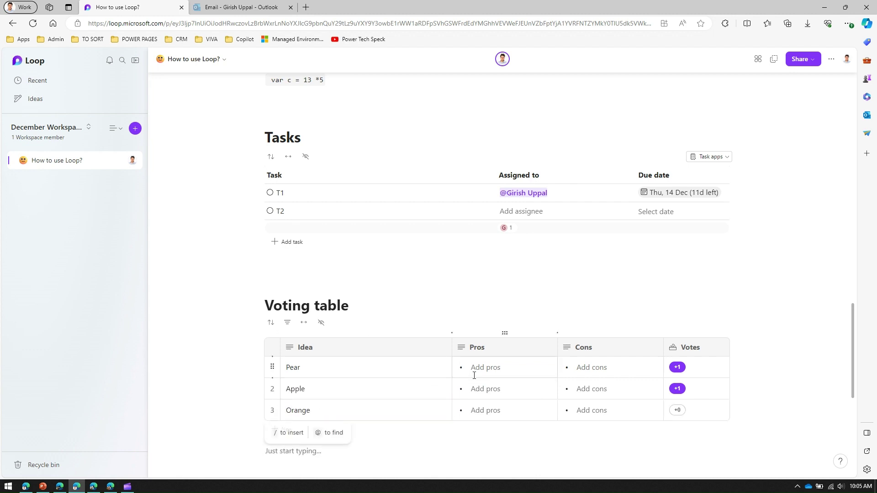
# Delete the Pros and Cons columns from the voting table
pyautogui.click(566, 364)
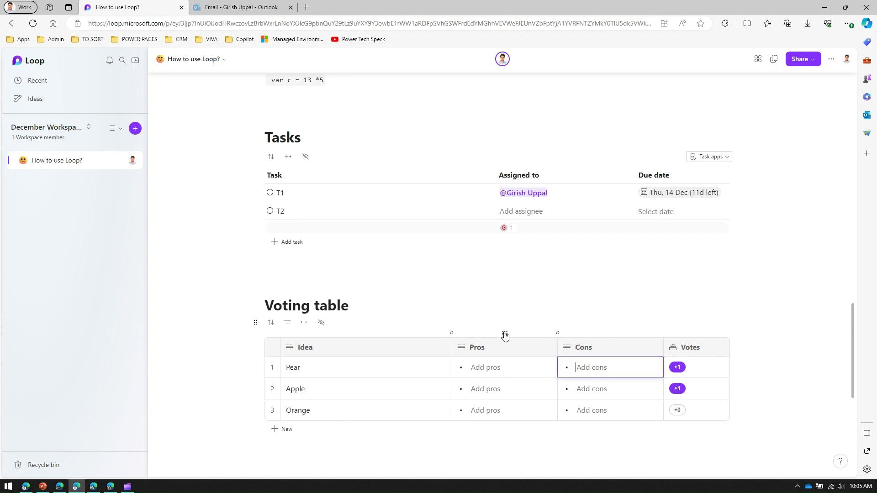
pyautogui.click(548, 347)
pyautogui.click(511, 457)
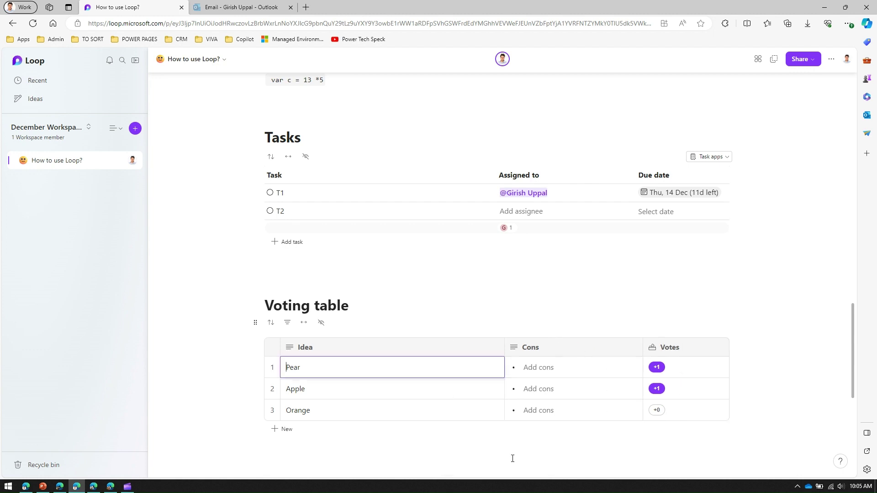
pyautogui.click(633, 343)
pyautogui.click(581, 457)
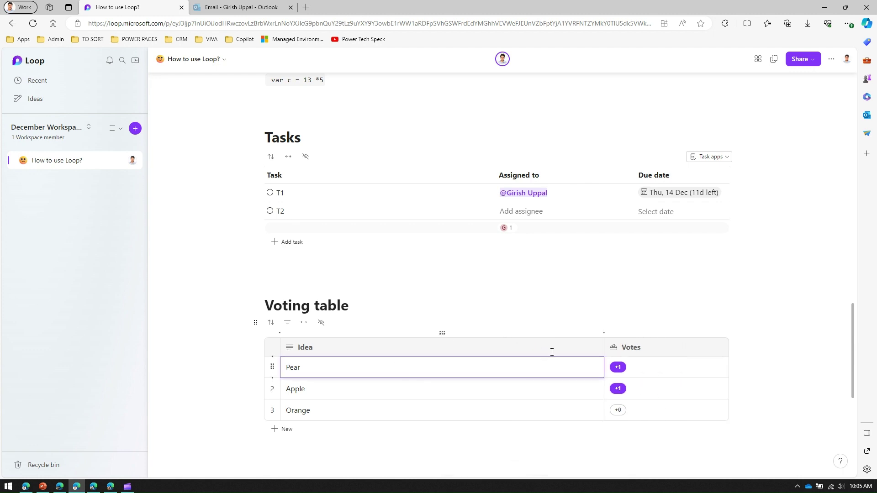
pyautogui.click(490, 298)
# Insert a Progress tracker template between the Tasks list and the voting table
pyautogui.click(305, 264)
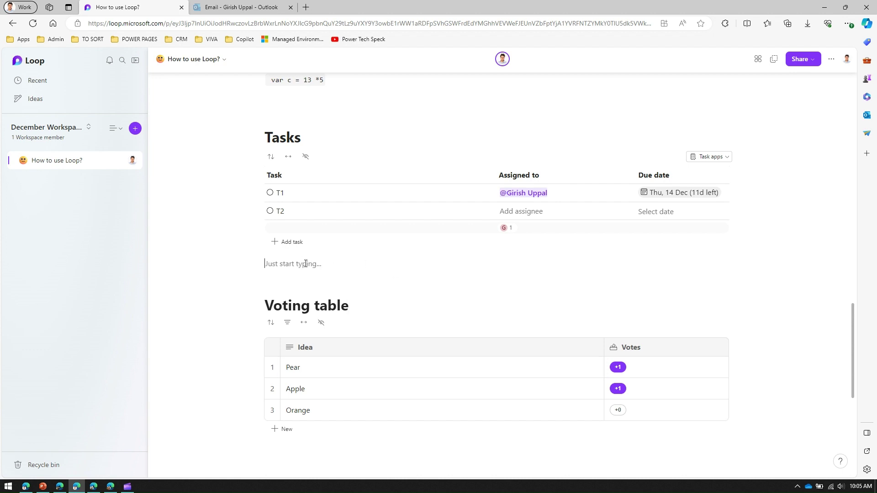
pyautogui.press('Return')
pyautogui.write('/')
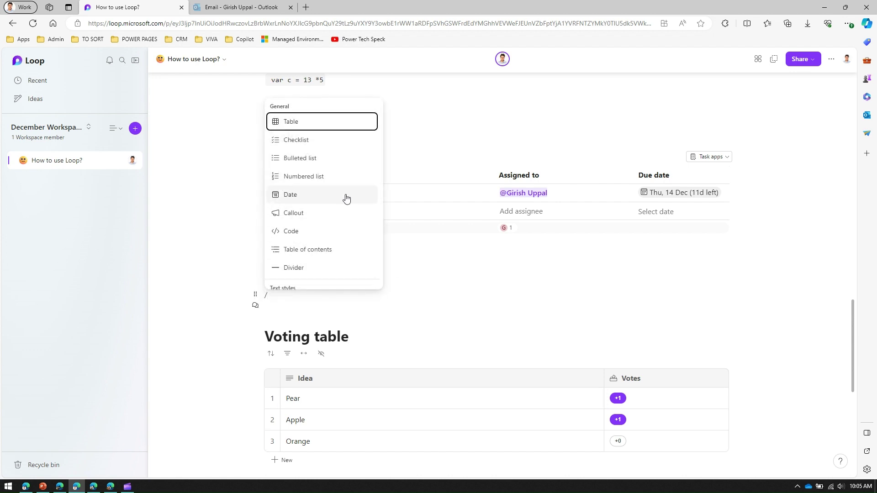
pyautogui.scroll(-3, 344, 204)
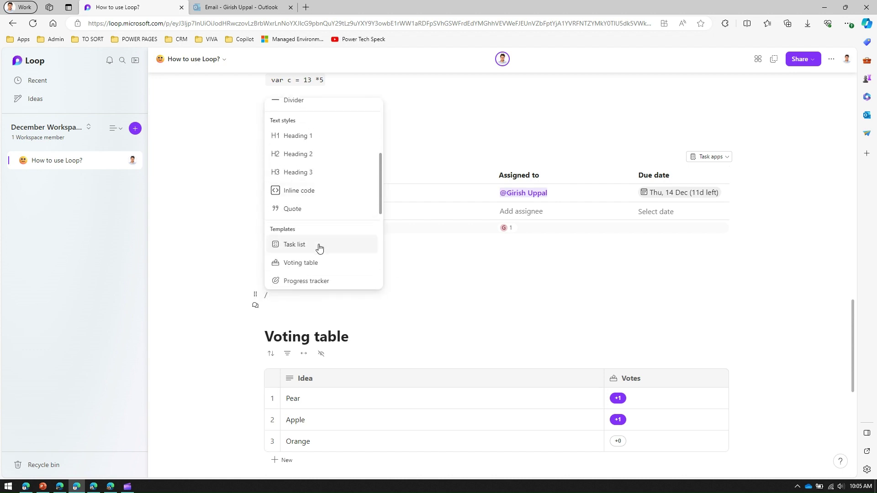
pyautogui.click(337, 280)
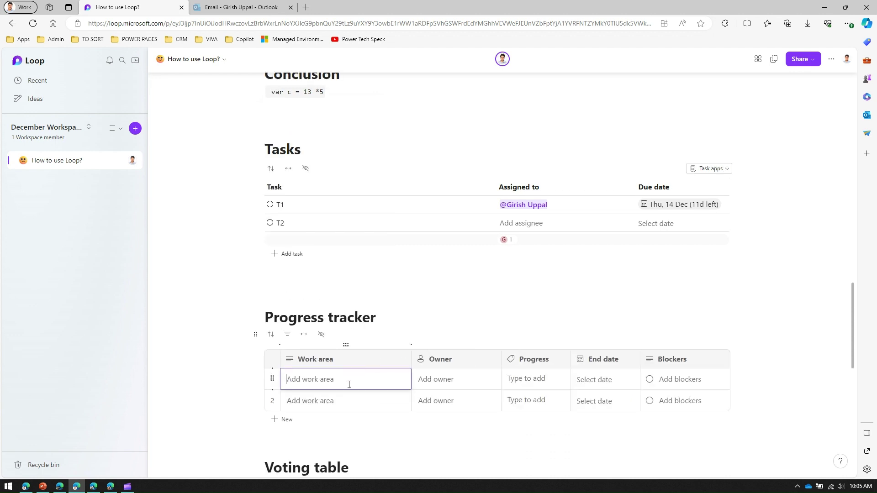
# Enter "Work 1" and "Work 2" as the two work areas in the progress tracker
pyautogui.write('Work 1')
pyautogui.click(349, 399)
pyautogui.write('Work')
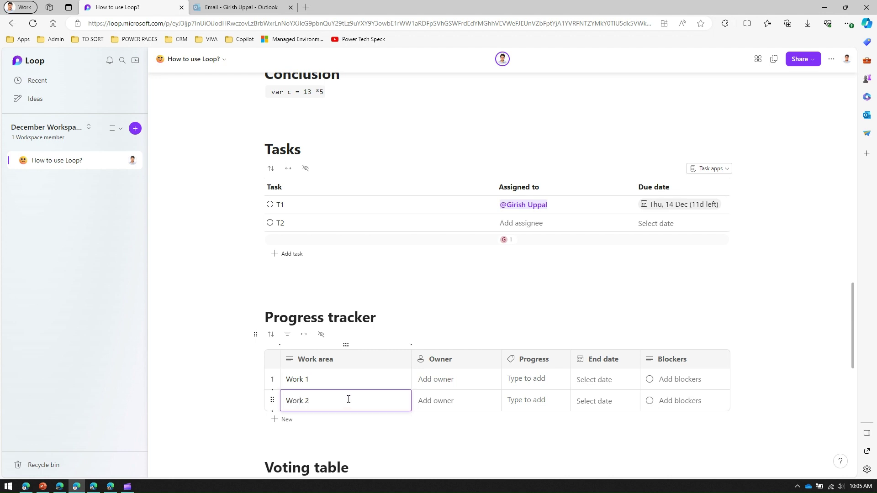
# Assign a different suggested person as the owner of Work 1 and of Work 2 in the progress tracker
pyautogui.click(437, 379)
pyautogui.click(461, 357)
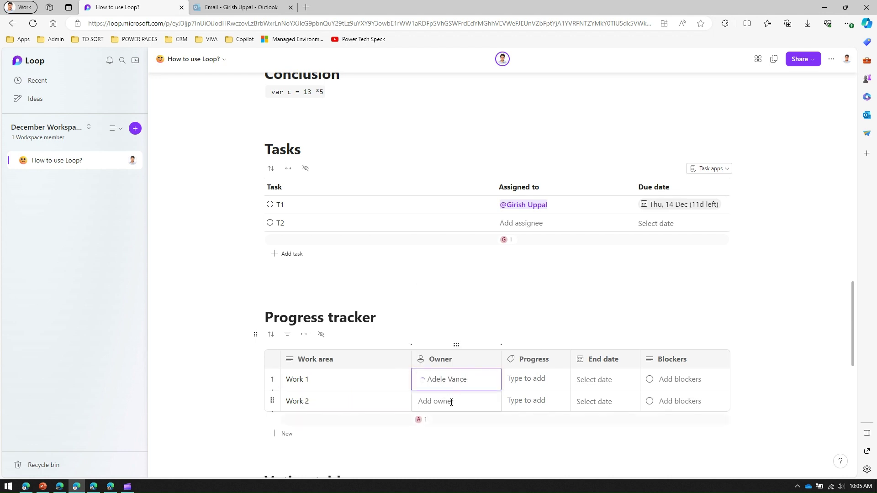
pyautogui.click(451, 402)
pyautogui.click(452, 356)
# Set the progress of Work 1 to In progress and of Work 2 to Off track
pyautogui.click(533, 382)
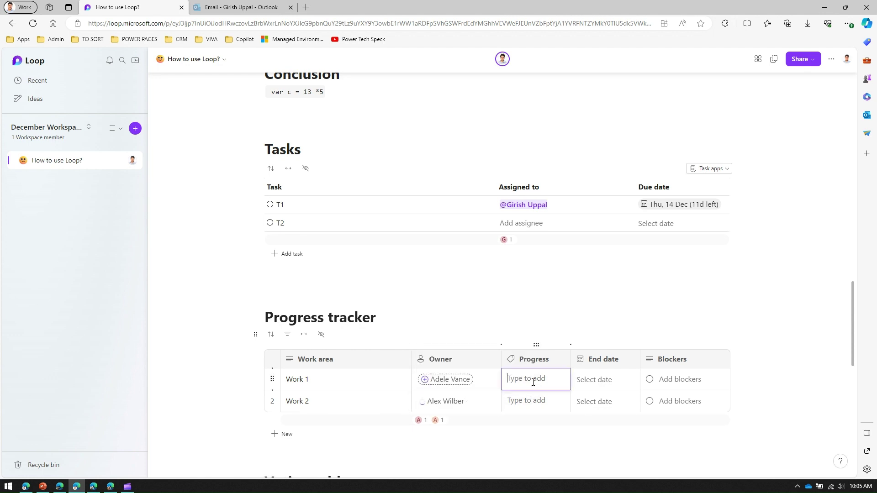
pyautogui.click(539, 414)
pyautogui.click(535, 402)
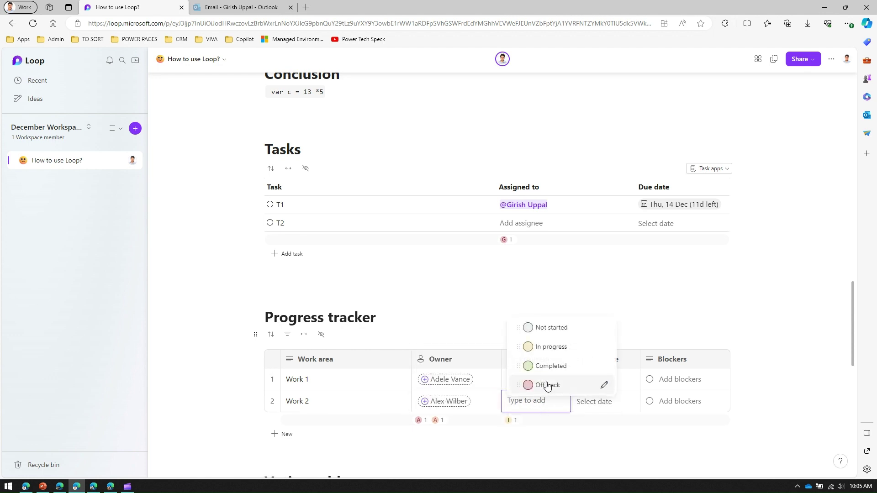
pyautogui.click(547, 385)
# Set the end dates to 29 December 2023 for Work 1 and 27 December 2023 for Work 2
pyautogui.click(607, 384)
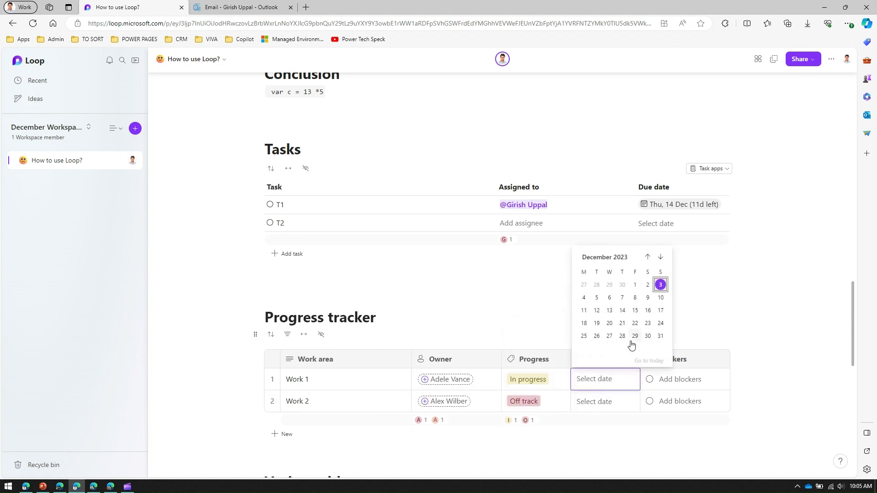
pyautogui.click(633, 337)
pyautogui.click(614, 404)
pyautogui.click(610, 357)
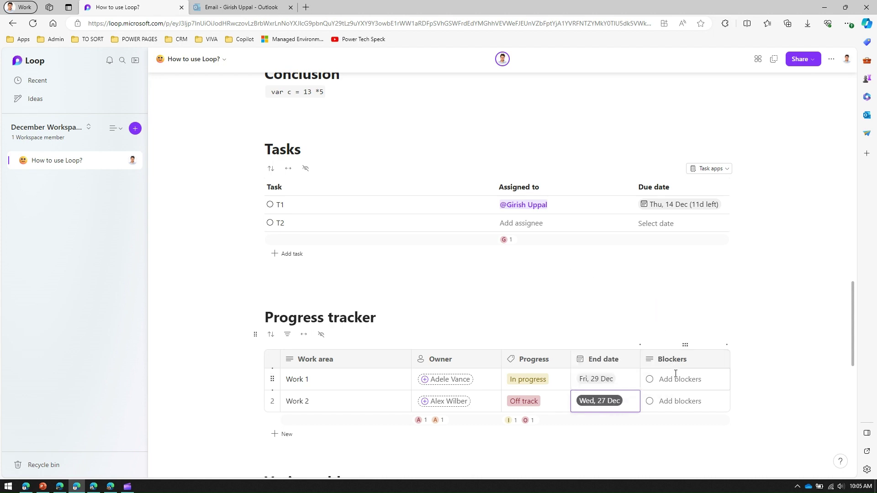
# Enter the blockers "Some" for Work 1 and "email issue" for Work 2 in the progress tracker
pyautogui.click(672, 380)
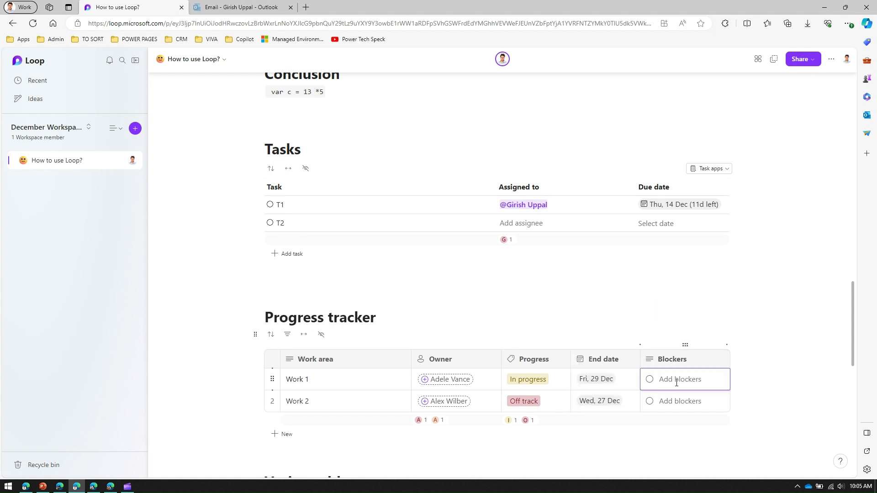
pyautogui.write('Some')
pyautogui.click(663, 401)
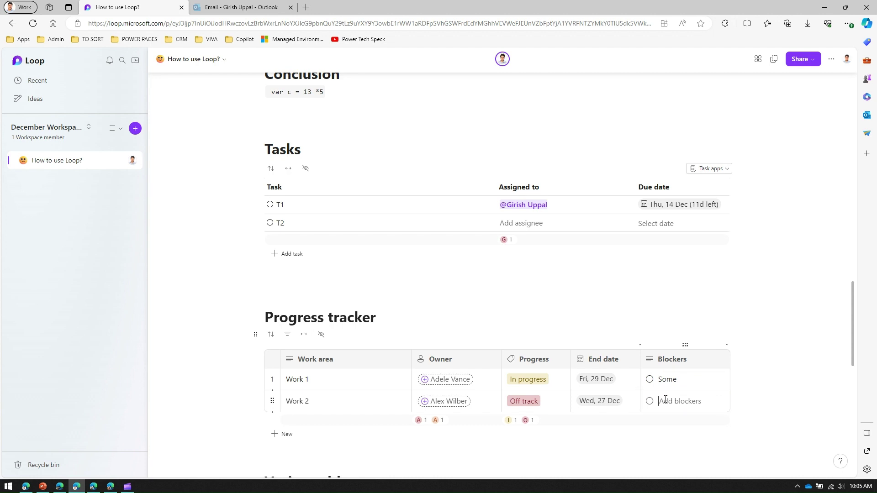
pyautogui.write('en')
pyautogui.write('ail issue')
pyautogui.press('Return')
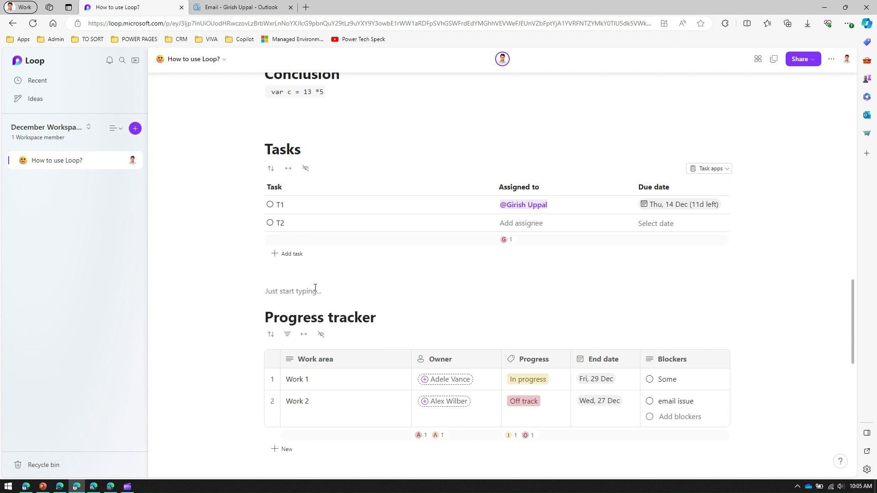
# Insert a Q&A Session template on the empty line between the task list and the Progress tracker
pyautogui.write('/')
pyautogui.scroll(-3, 307, 204)
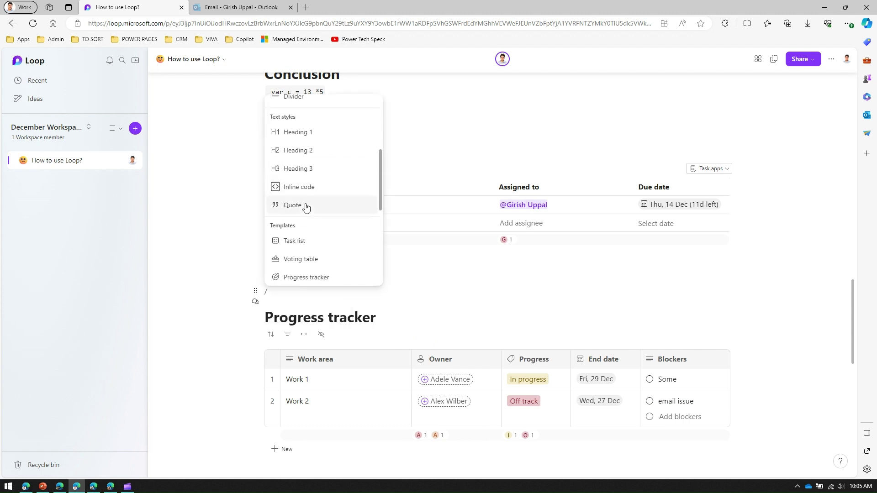
pyautogui.moveTo(378, 202); pyautogui.dragTo(382, 210)
pyautogui.scroll(-2, 368, 224)
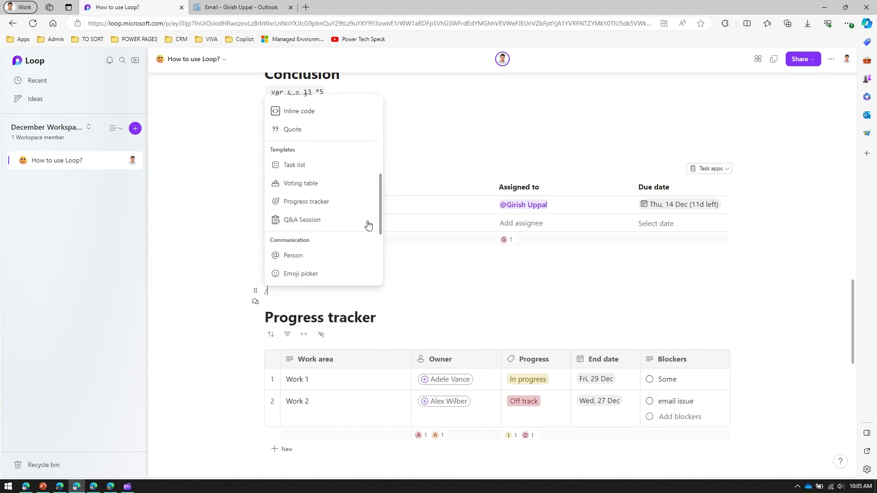
pyautogui.click(313, 221)
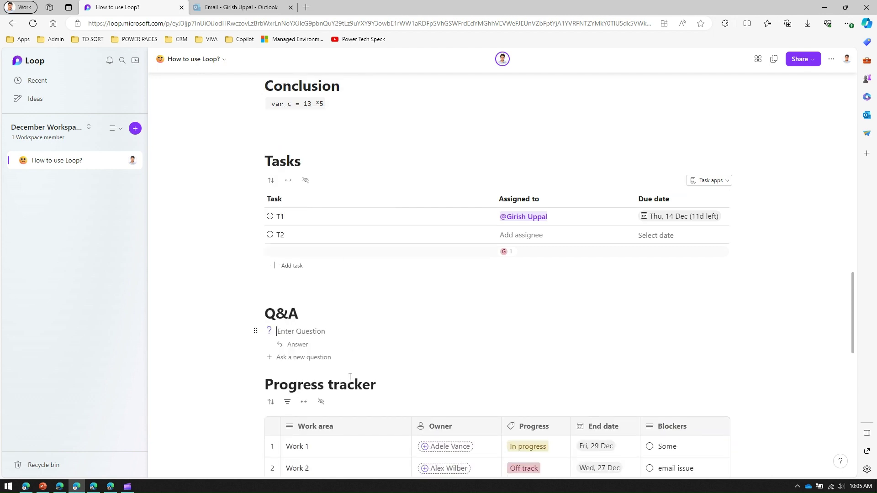
# Enter the question "What is Power Apps?" with the answer "Power Apps is part of Power platform" and add a second, empty answer
pyautogui.write('What is Power Apps?')
pyautogui.click(307, 344)
pyautogui.write('Powe')
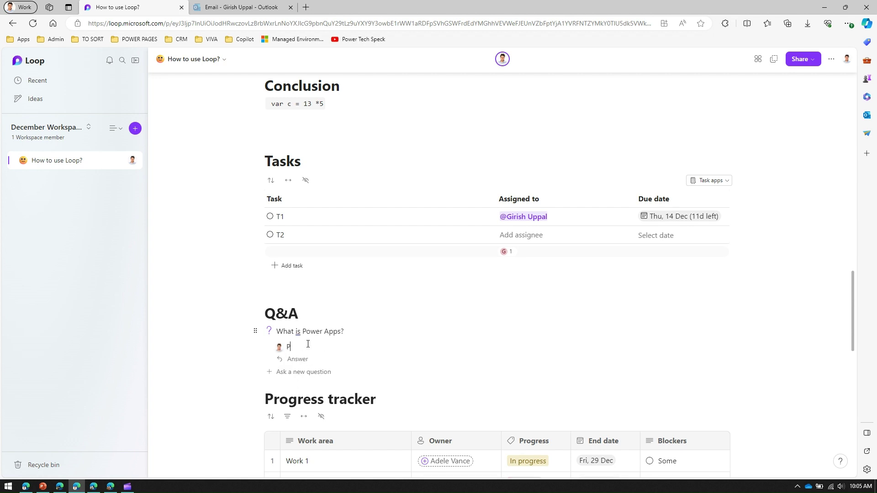
pyautogui.write('r Apps is part of Power platform')
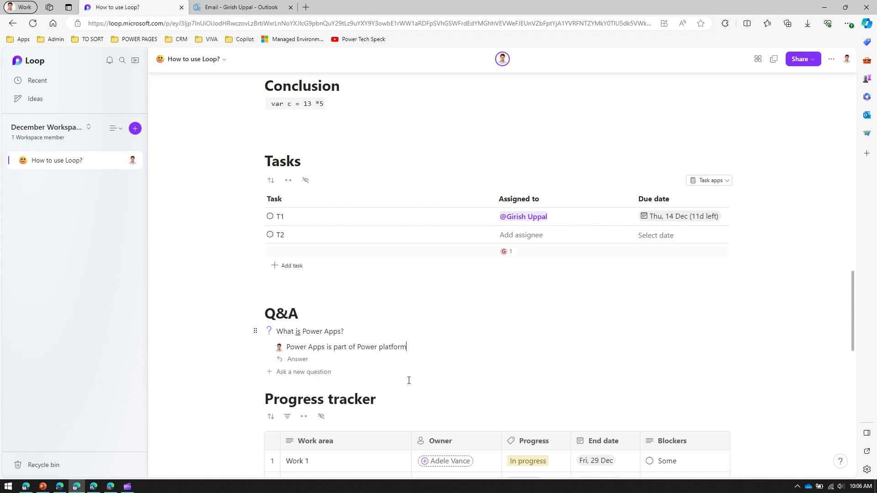
pyautogui.press('Return')
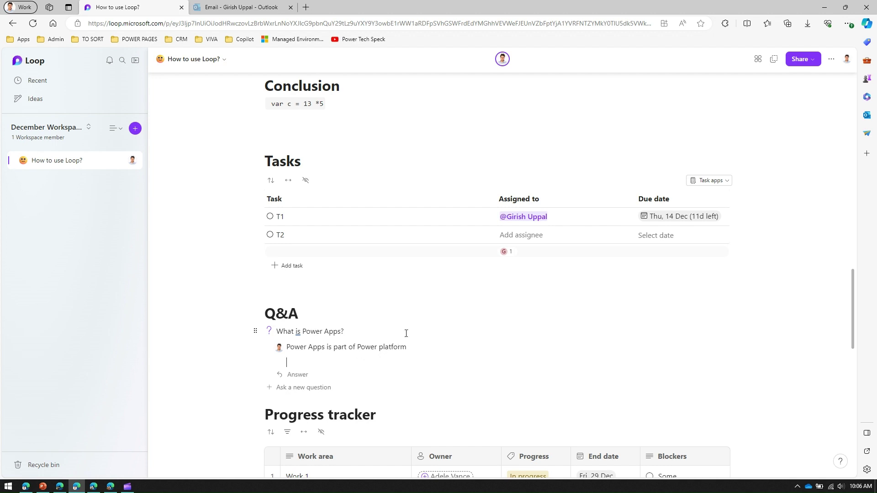
pyautogui.click(298, 374)
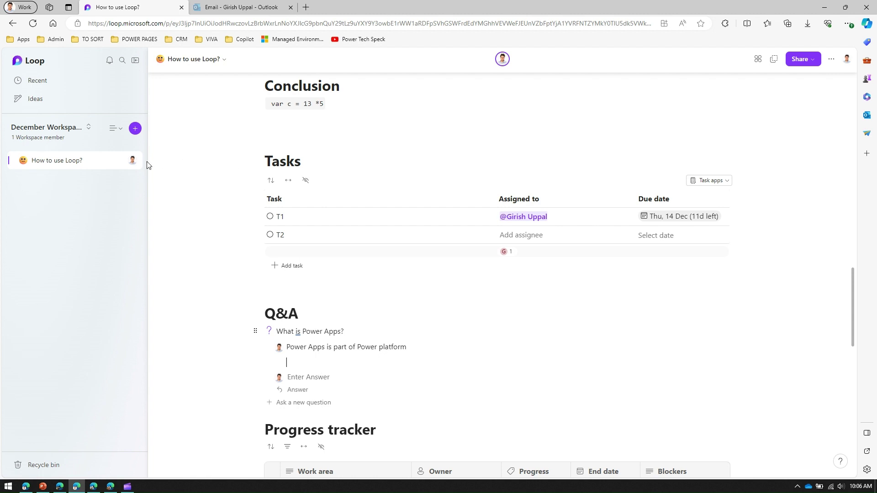
pyautogui.click(119, 160)
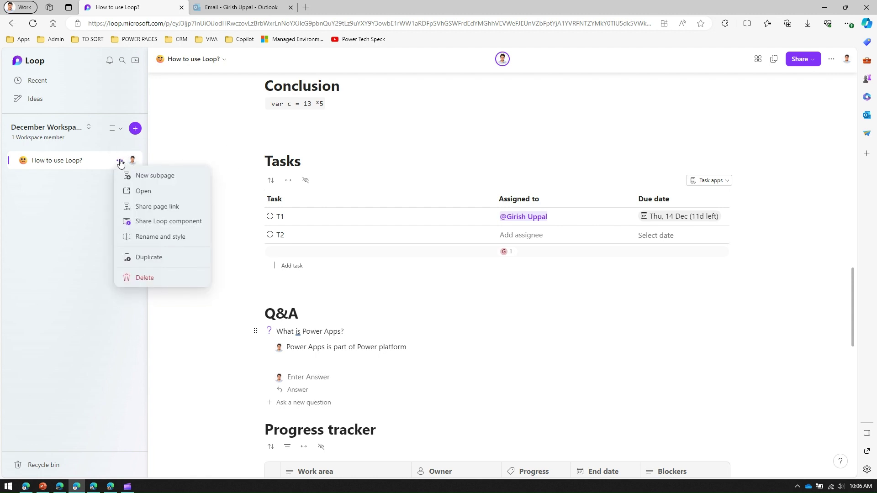
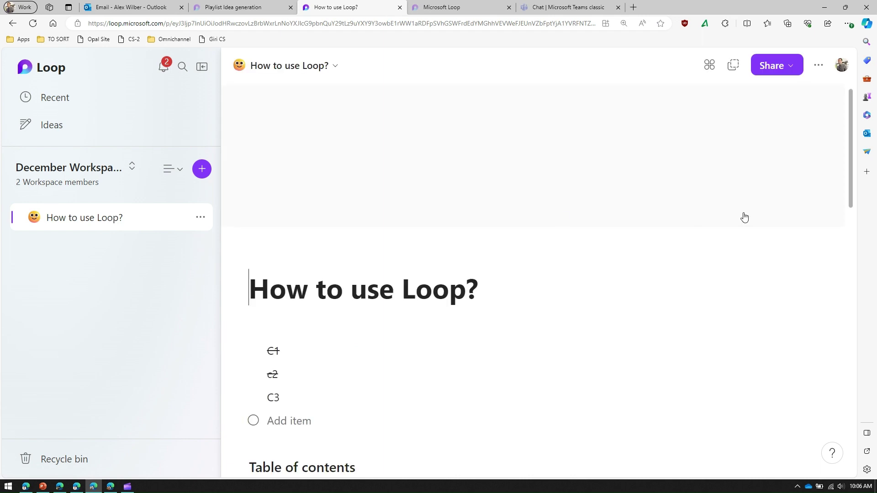
# Dismiss the introductory tips in the invited member's view of the page and go to the Q&A section
pyautogui.scroll(-8, 855, 191)
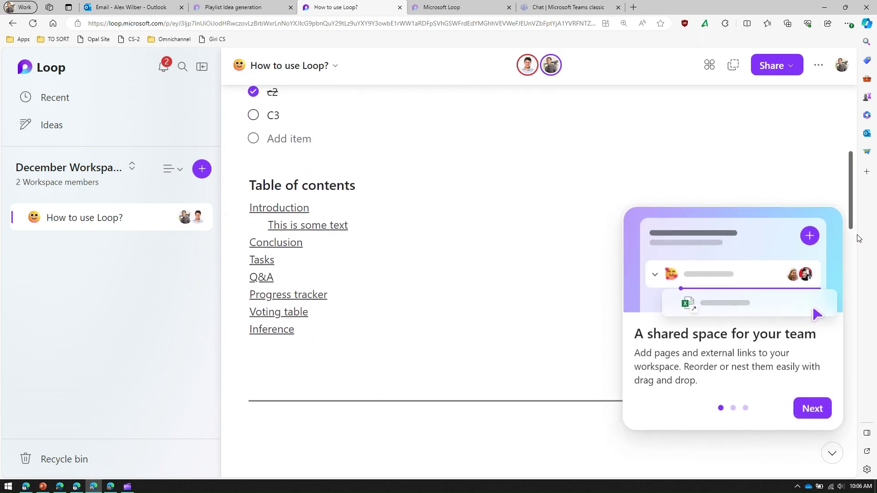
pyautogui.click(800, 408)
pyautogui.click(800, 407)
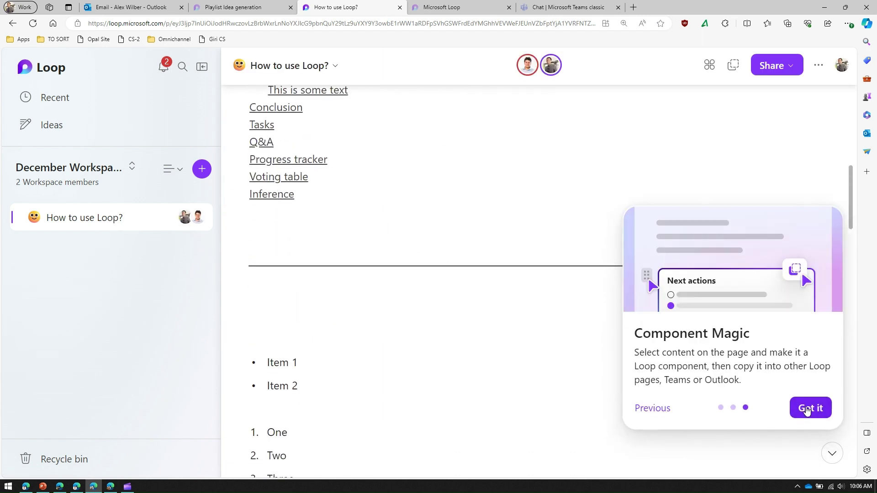
pyautogui.click(809, 407)
pyautogui.scroll(-1, 852, 206)
pyautogui.moveTo(853, 206); pyautogui.dragTo(853, 350)
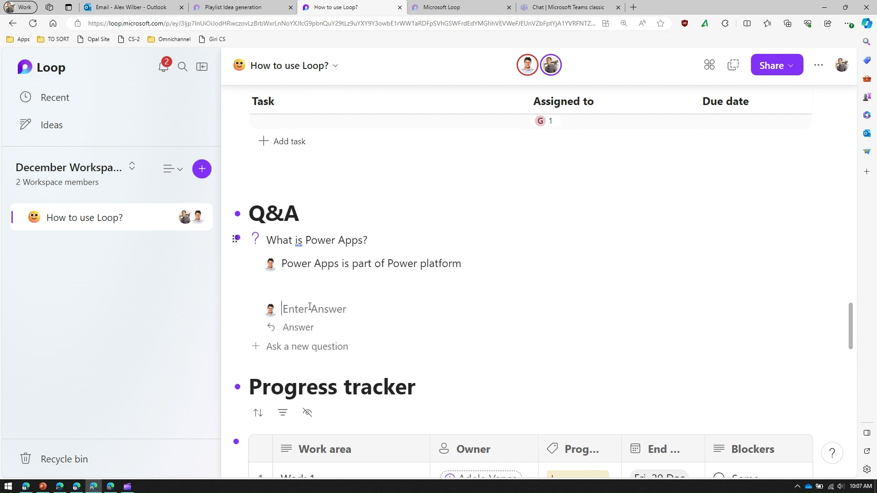
# Enter "Power Apps is fun" in the first member's empty second answer
pyautogui.write('Power Apps')
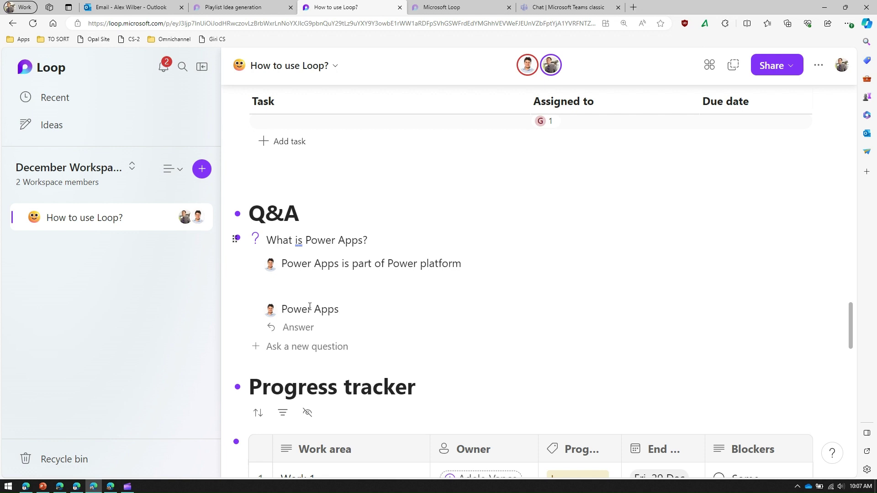
pyautogui.write(' is fun')
# Add a new answer from the invited member's account reading "Power Apps is fun"
pyautogui.click(313, 327)
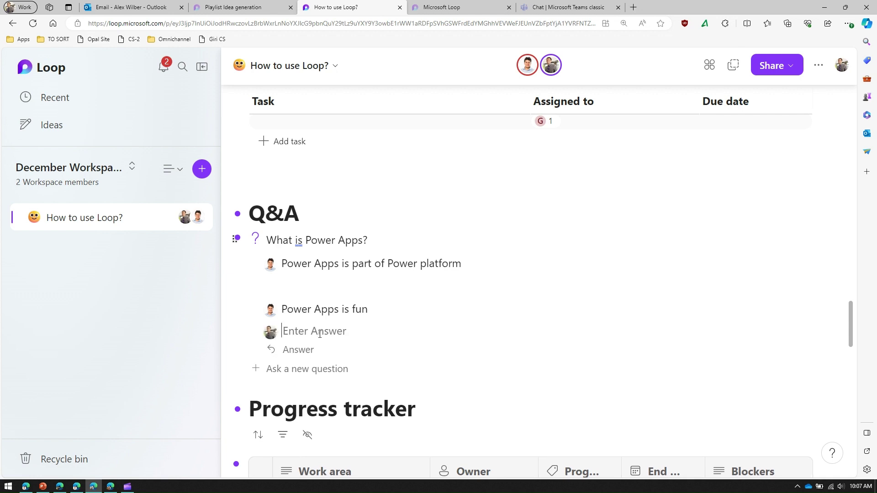
pyautogui.write('Power APps')
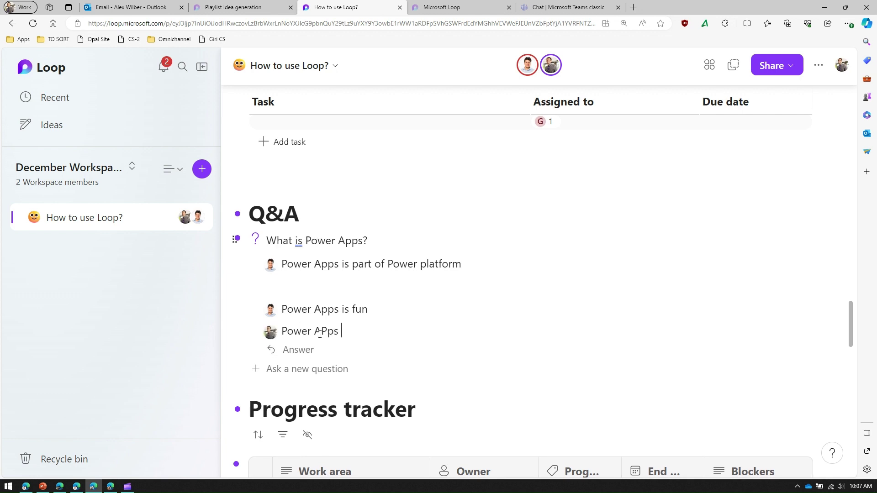
pyautogui.press('BackSpace')
pyautogui.press('BackSpace')
pyautogui.press('BackSpace')
pyautogui.write('pps is fun')
# Clear the "Power Apps is fun" text from the first member's second answer
pyautogui.press('BackSpace')
pyautogui.press('BackSpace')
pyautogui.press('BackSpace')
pyautogui.press('BackSpace')
pyautogui.press('BackSpace')
pyautogui.press('BackSpace')
pyautogui.press('BackSpace')
pyautogui.press('BackSpace')
pyautogui.press('BackSpace')
pyautogui.press('BackSpace')
pyautogui.press('BackSpace')
pyautogui.press('BackSpace')
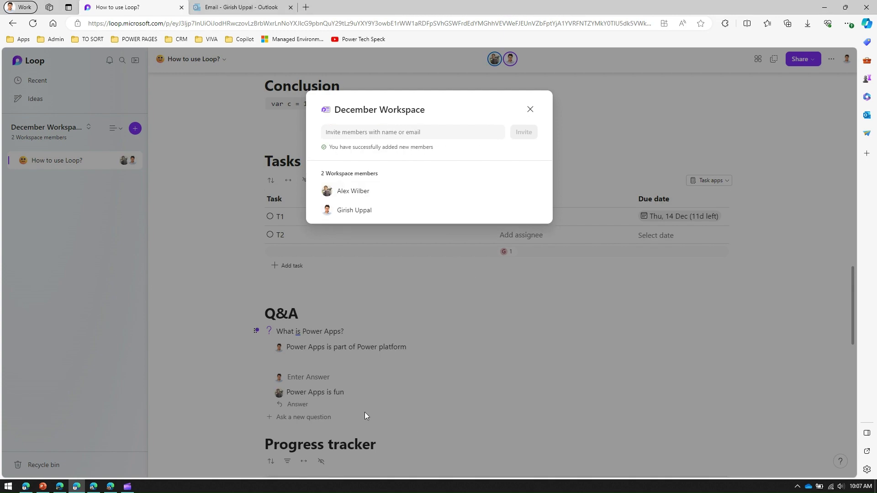
# Close the workspace members dialog and insert a mention of the invited member on the line below the progress tracker
pyautogui.click(364, 412)
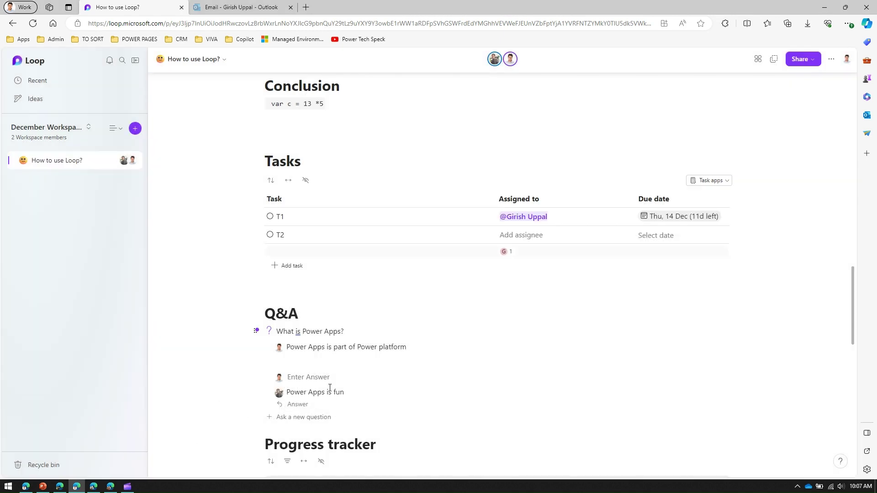
pyautogui.scroll(-8, 373, 408)
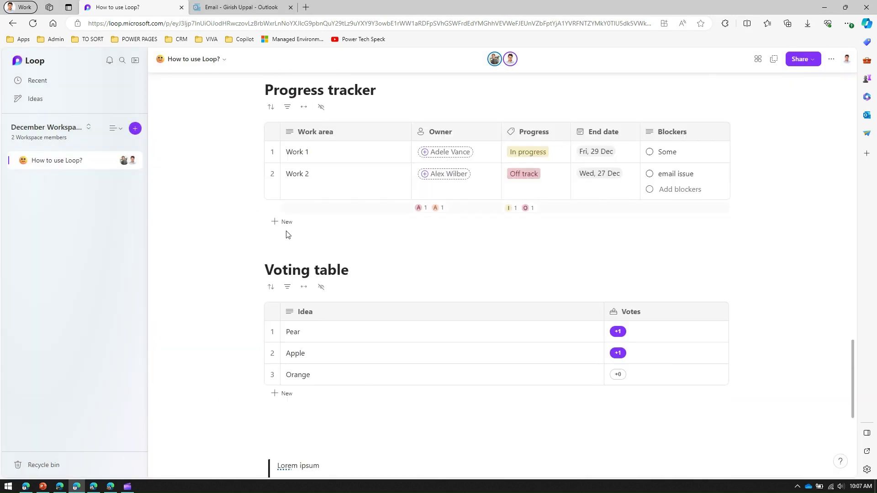
pyautogui.click(291, 245)
pyautogui.write('/')
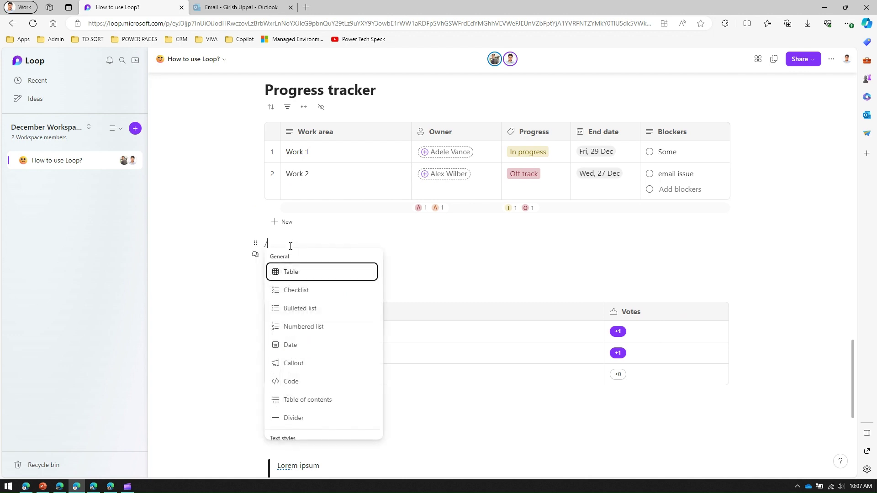
pyautogui.scroll(-4, 354, 320)
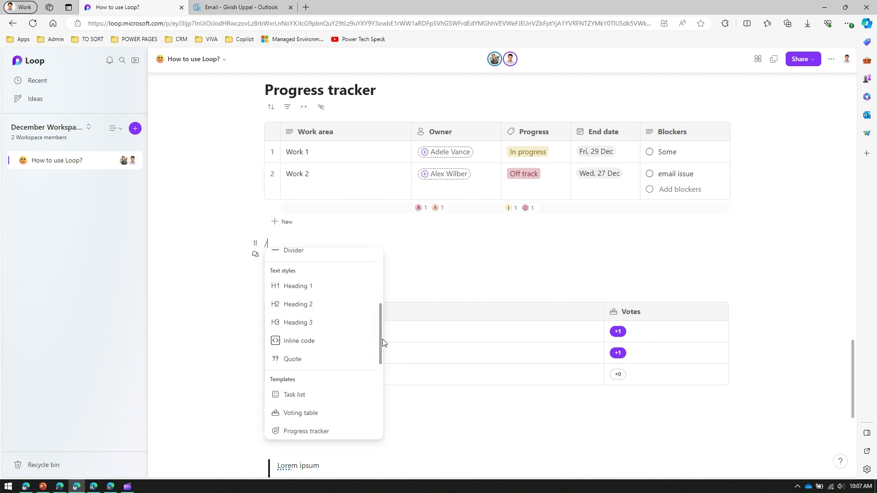
pyautogui.scroll(-3, 382, 347)
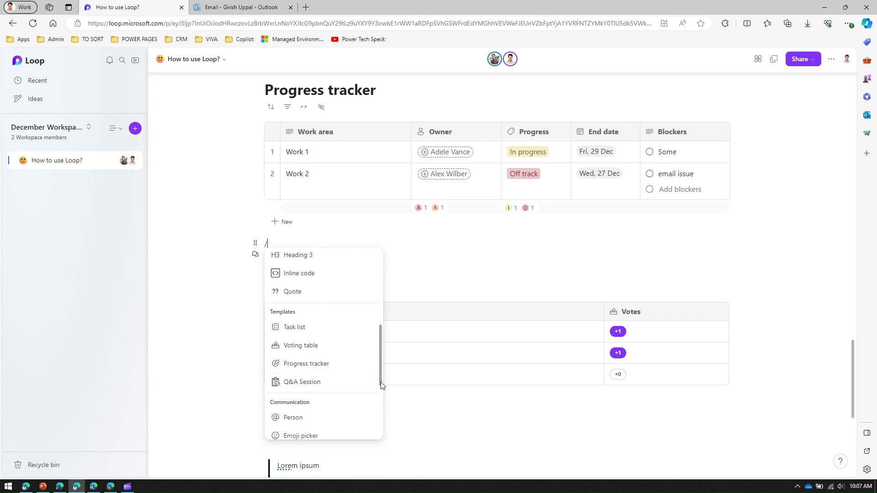
pyautogui.scroll(-3, 320, 374)
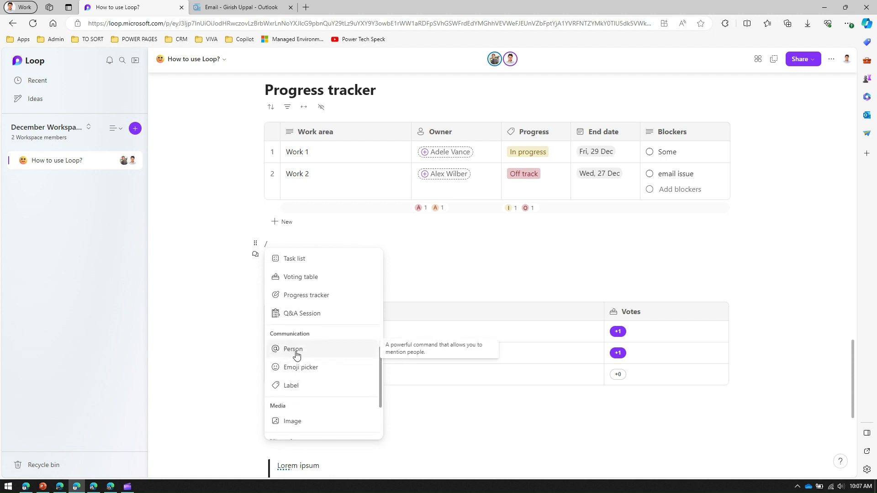
pyautogui.press('BackSpace')
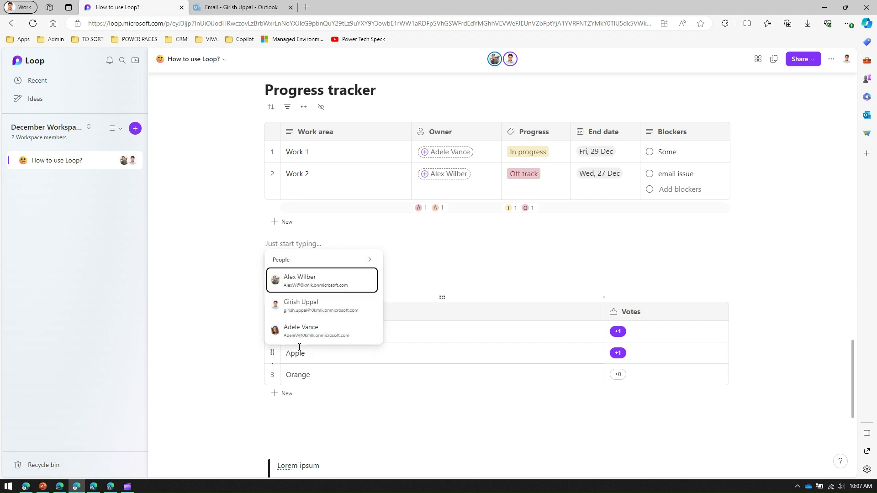
pyautogui.click(305, 285)
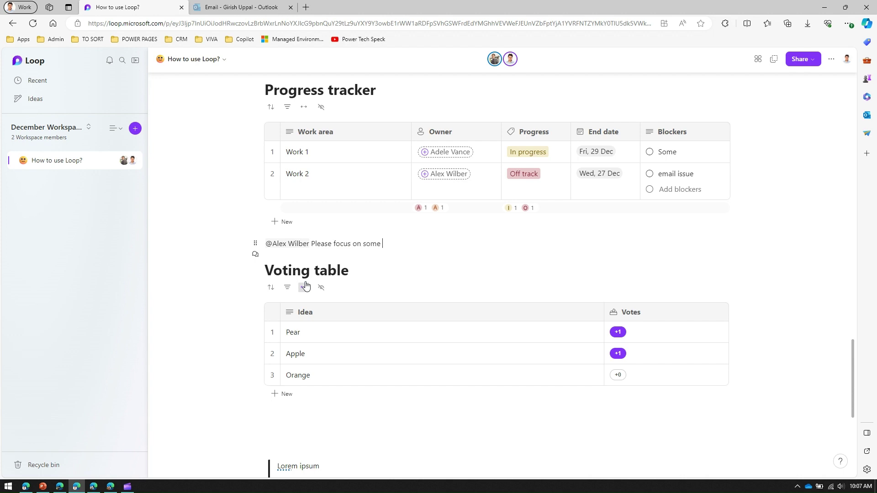
# Write "Please focus on some assignment" after the mention and add blank lines beneath it
pyautogui.write('Please focus on some assignment')
pyautogui.press('Return')
pyautogui.press('Return')
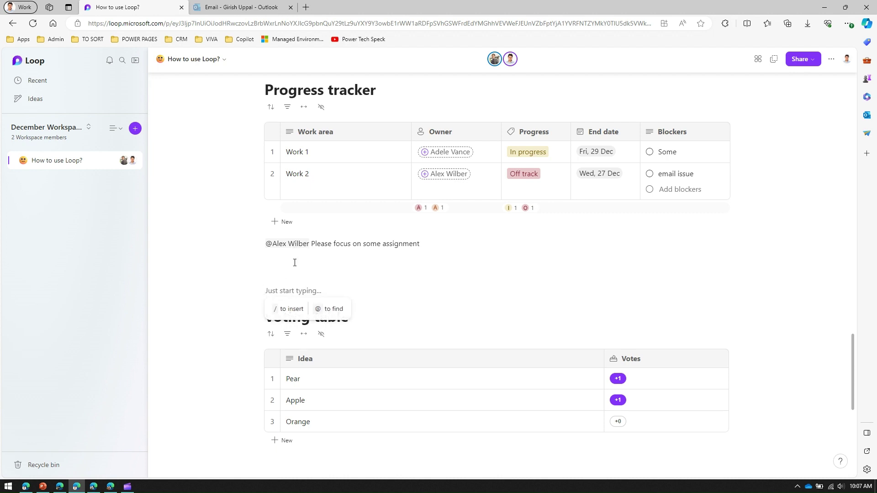
# Insert a gorilla emoji from the Animals category on the blank line below the mention and add a line beneath it
pyautogui.click(295, 263)
pyautogui.press('Return')
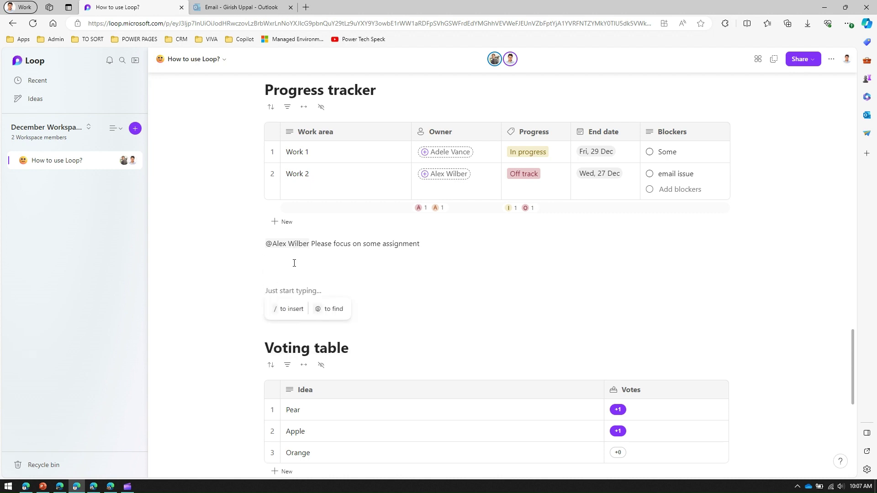
pyautogui.write('/')
pyautogui.scroll(-5, 373, 221)
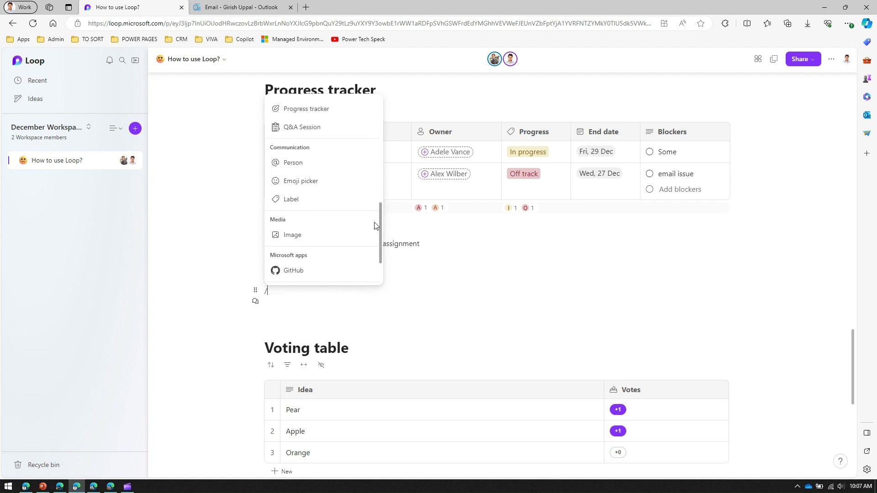
pyautogui.click(313, 181)
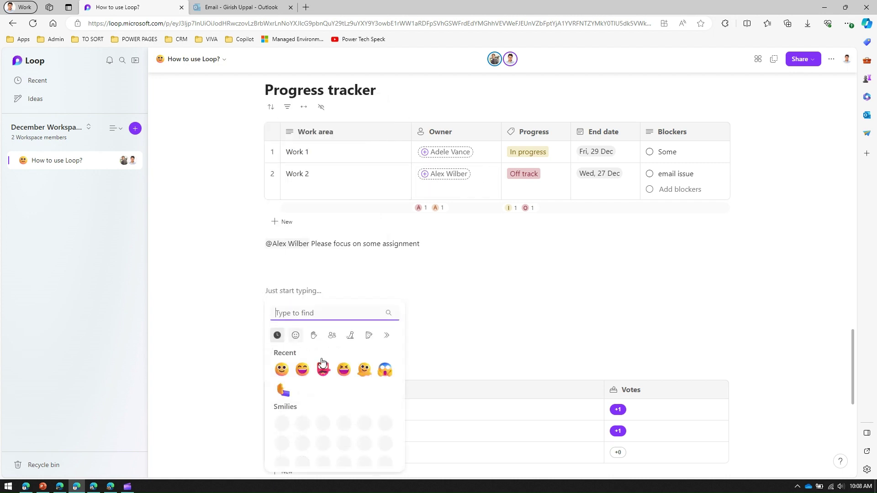
pyautogui.click(332, 336)
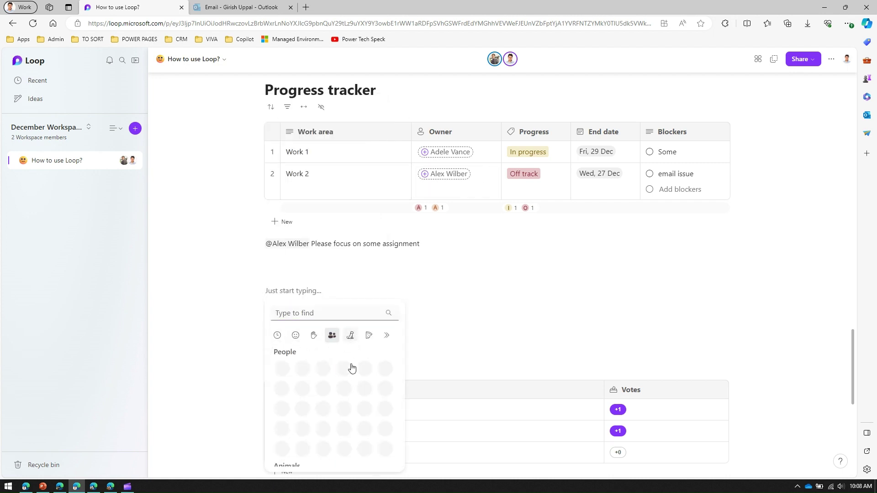
pyautogui.scroll(-3, 363, 381)
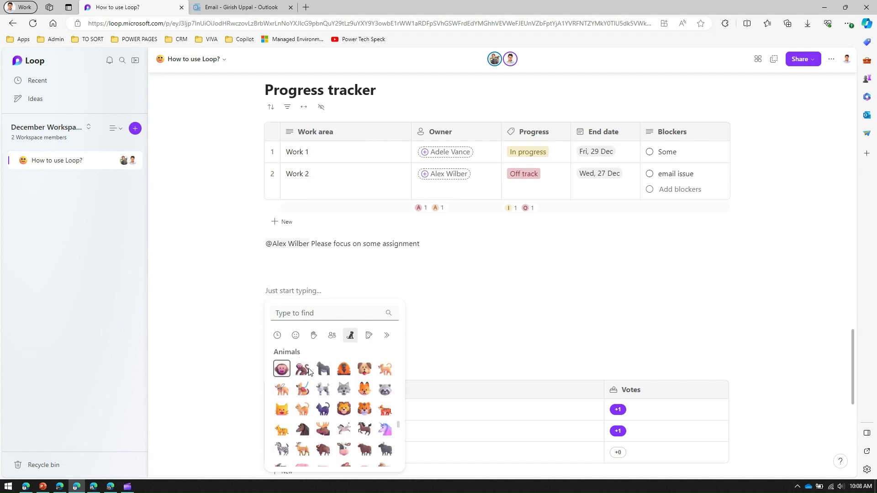
pyautogui.click(323, 368)
pyautogui.press('Return')
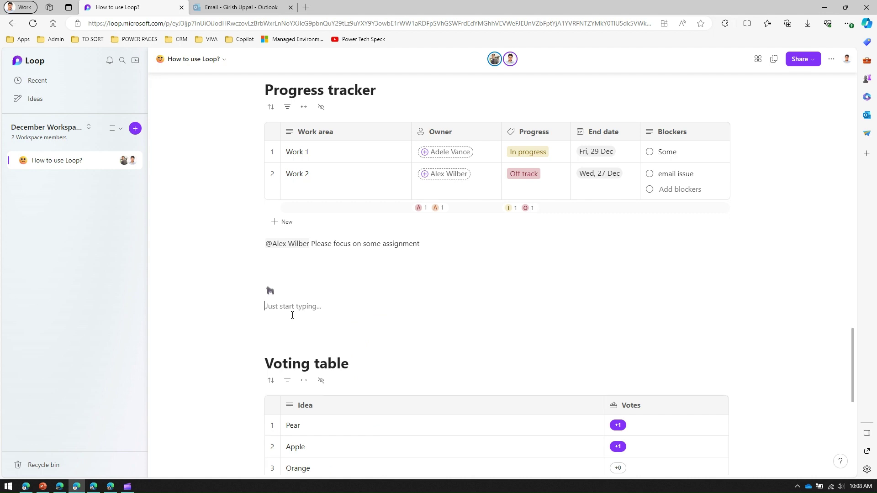
# Insert a label with Priority set to High below the gorilla emoji and add blank lines beneath it
pyautogui.write('/')
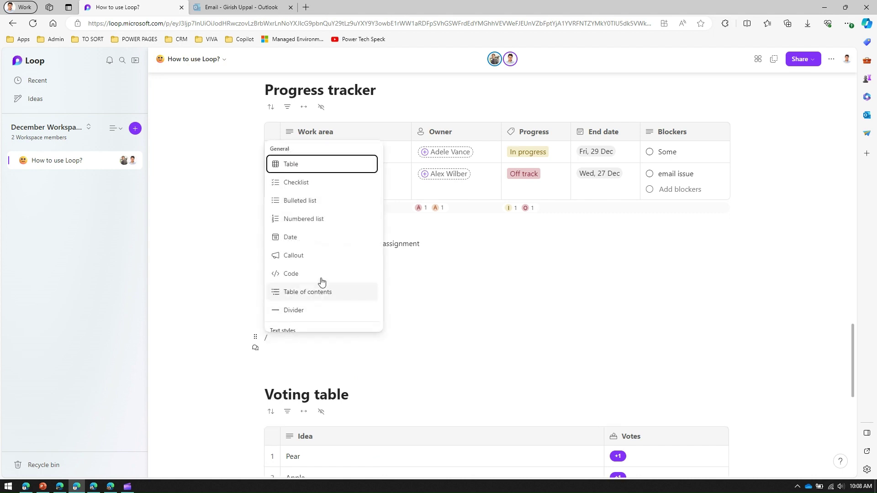
pyautogui.scroll(-10, 321, 281)
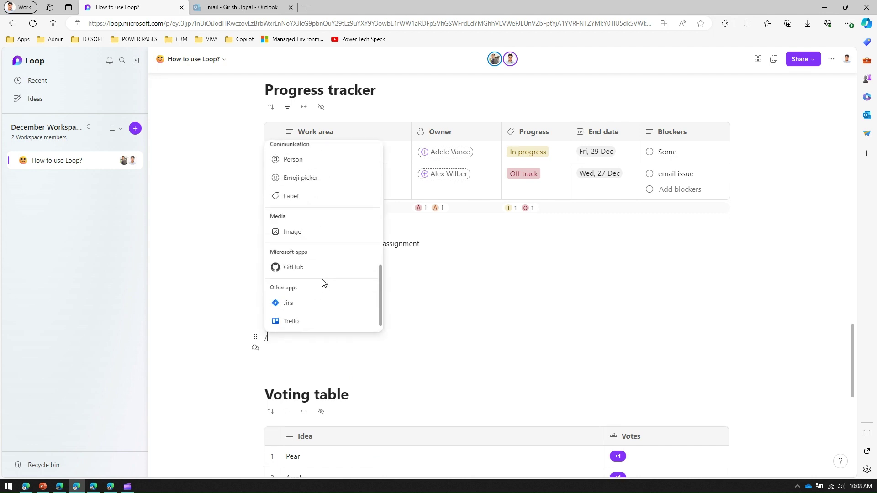
pyautogui.click(306, 200)
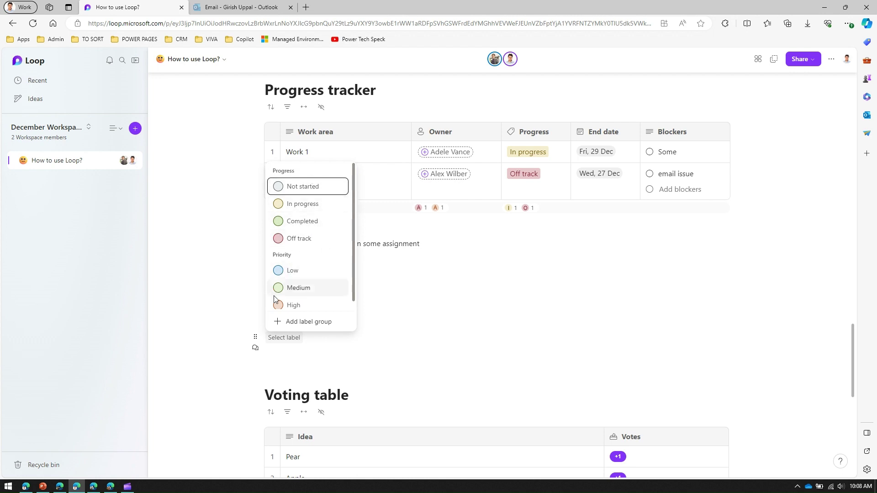
pyautogui.scroll(-1, 288, 292)
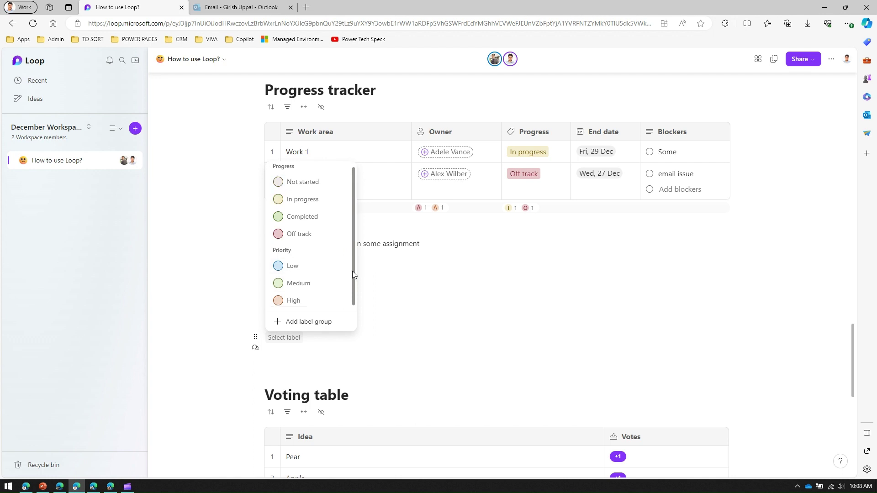
pyautogui.click(290, 298)
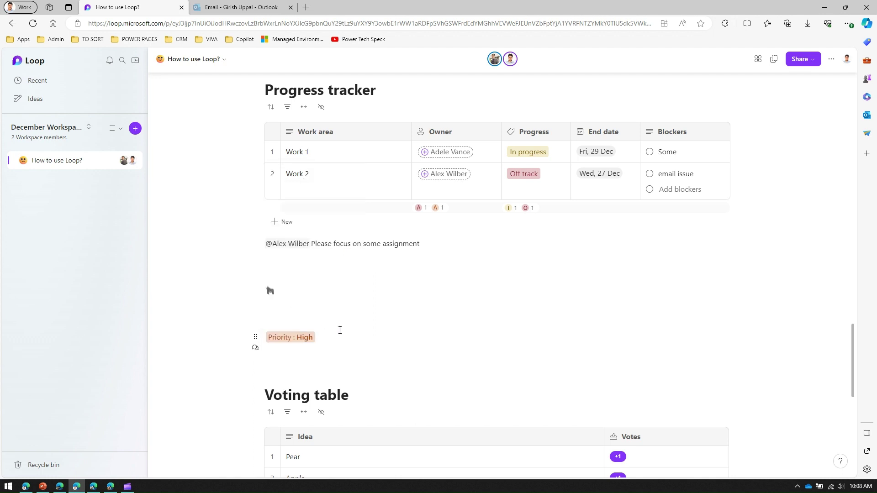
pyautogui.press('Return')
pyautogui.press('Return')
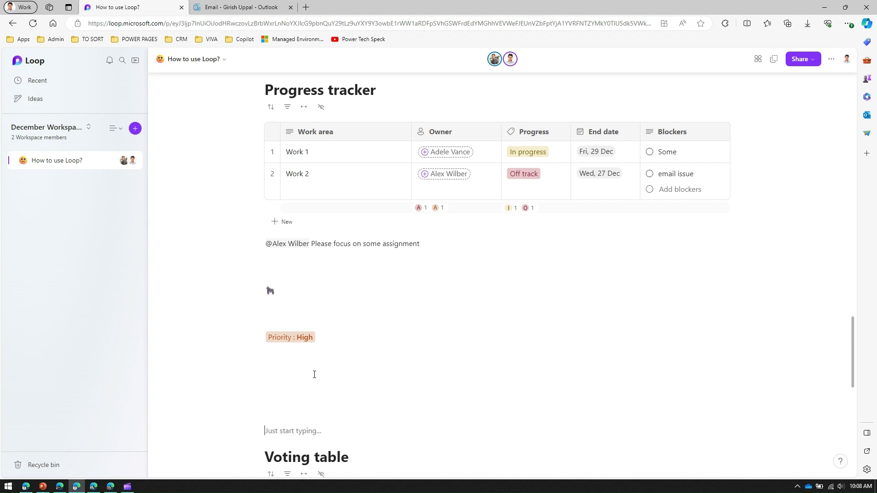
# Create a label group named "T Shirt Size" with the options L, M and XL below the Priority label
pyautogui.write('/labe')
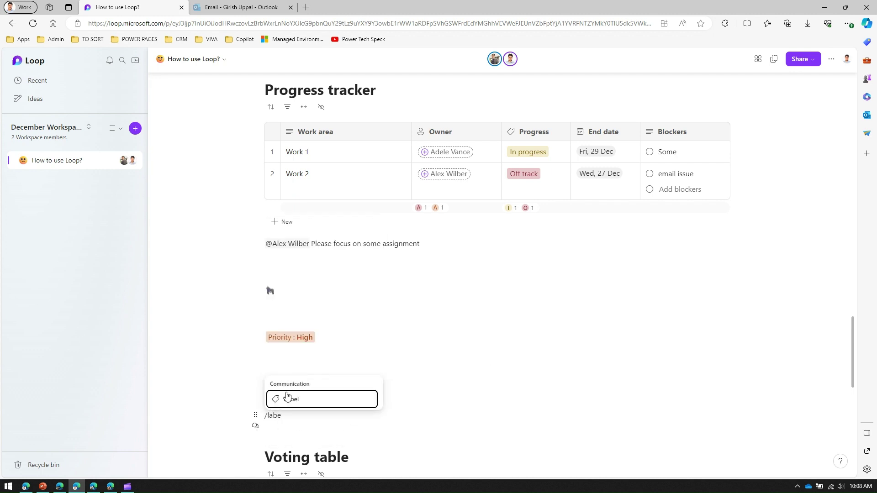
pyautogui.click(287, 397)
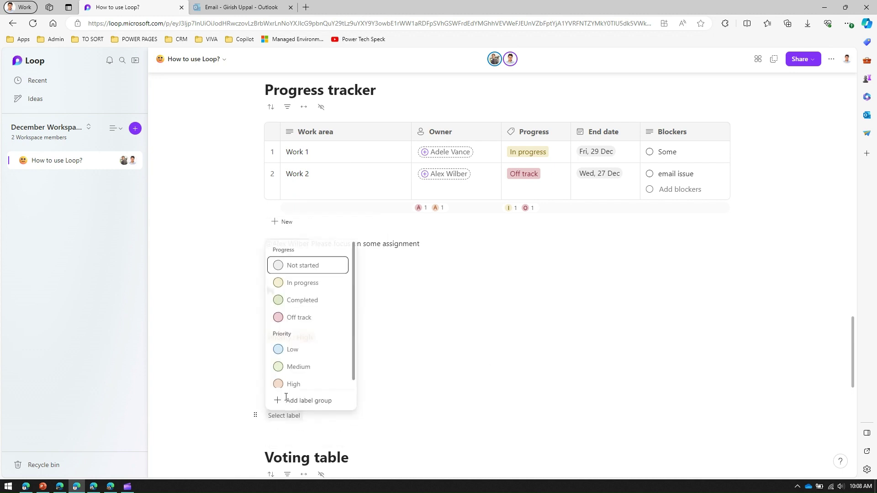
pyautogui.click(327, 399)
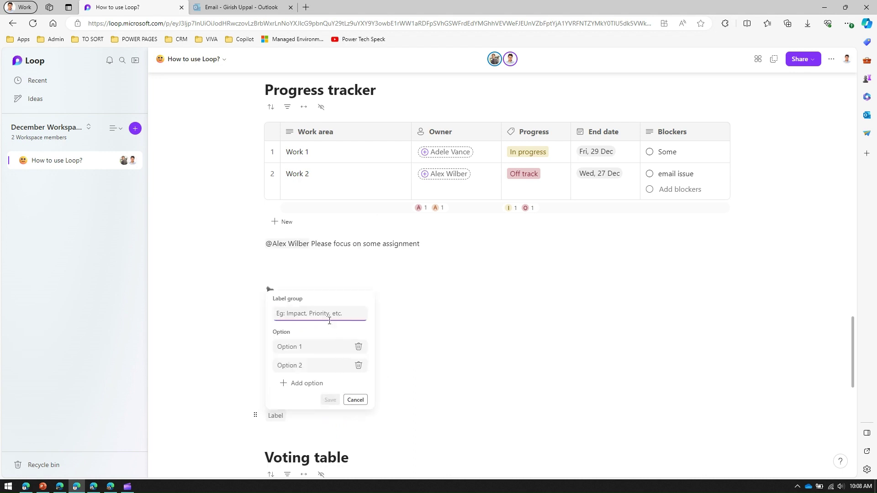
pyautogui.write('T Shirt Size')
pyautogui.click(306, 346)
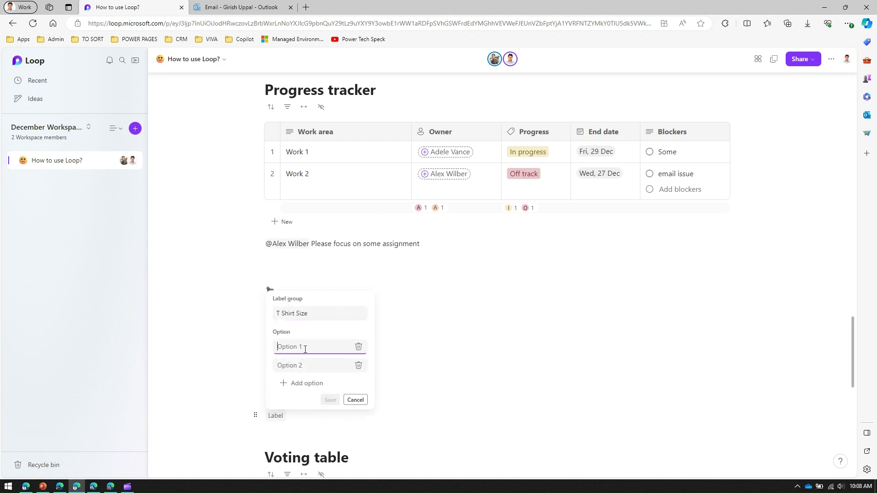
pyautogui.write('L')
pyautogui.click(308, 364)
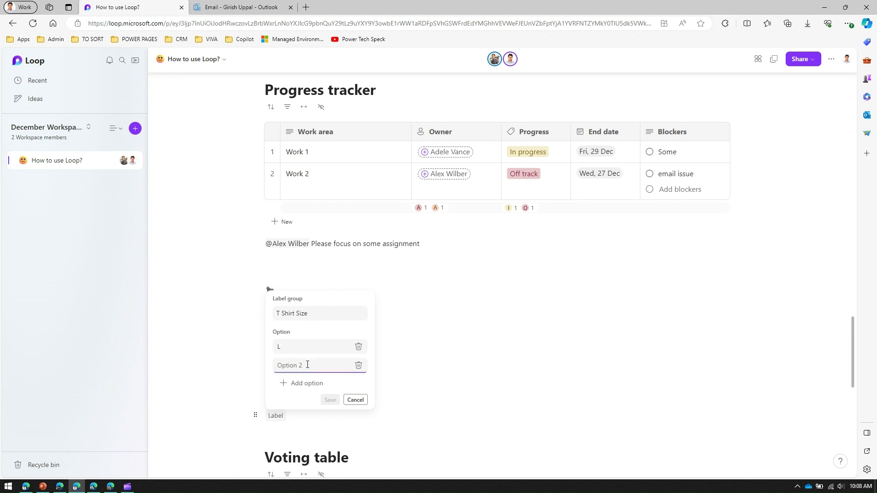
pyautogui.write('M')
pyautogui.click(315, 383)
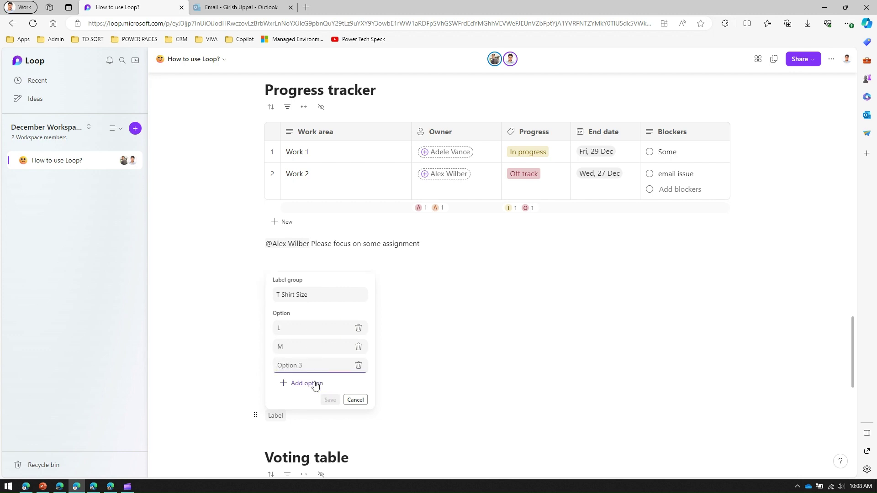
pyautogui.write('XL')
pyautogui.click(330, 400)
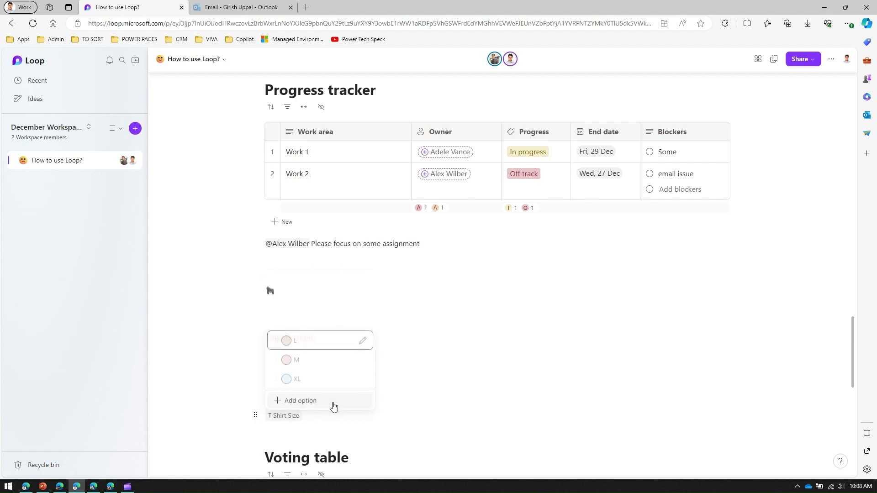
pyautogui.click(340, 294)
# Insert a T Shirt Size label set to XL on the blank line below the Priority label
pyautogui.click(278, 388)
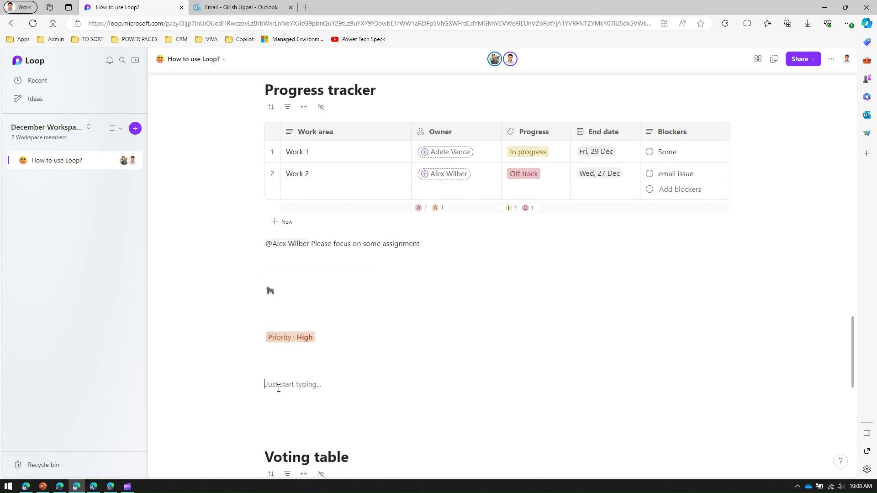
pyautogui.write('/lab')
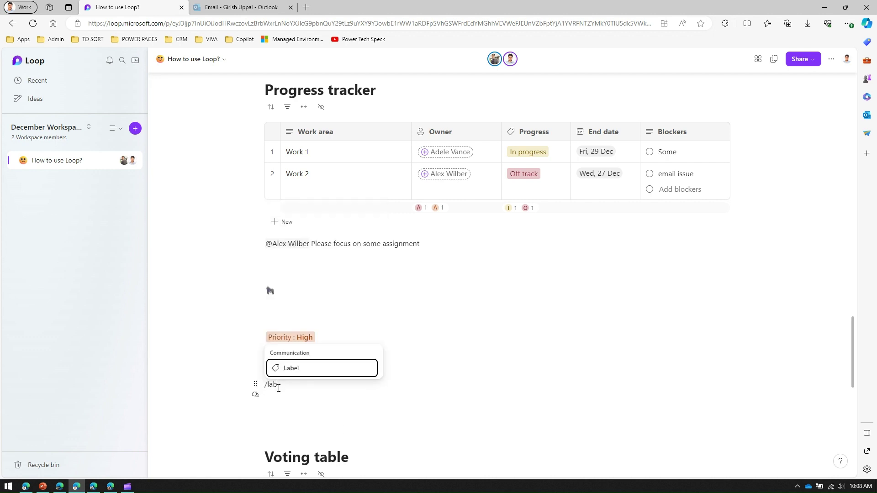
pyautogui.write('e')
pyautogui.click(291, 368)
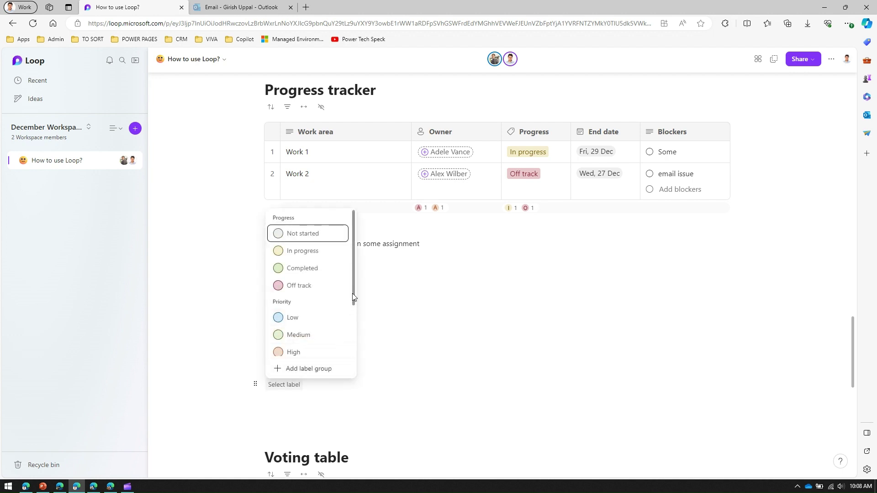
pyautogui.scroll(-3, 354, 349)
pyautogui.click(291, 346)
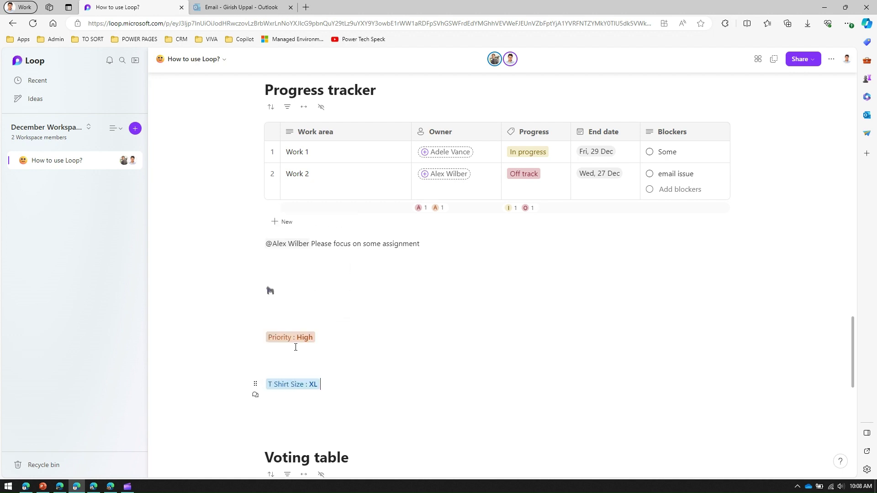
pyautogui.click(370, 414)
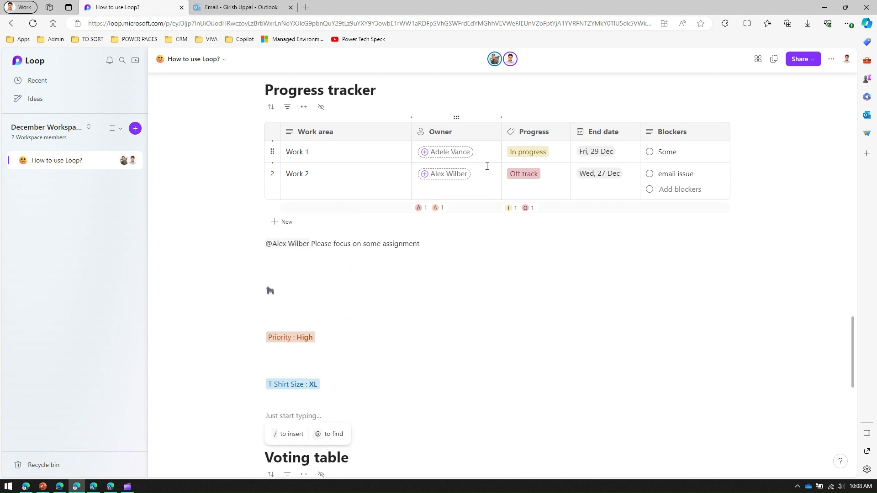
# Insert a GitHub component below the T Shirt Size label, read its introduction about issues and PRs, and dismiss the dialog
pyautogui.click(690, 150)
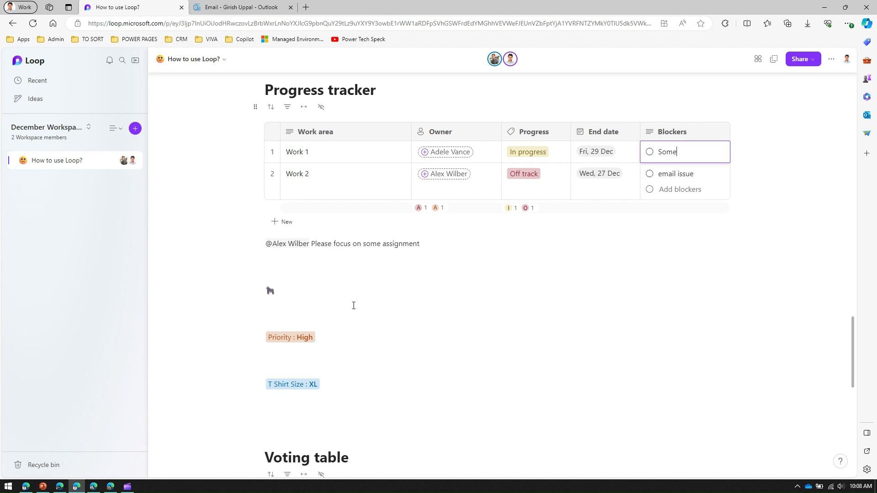
pyautogui.click(293, 264)
pyautogui.click(304, 411)
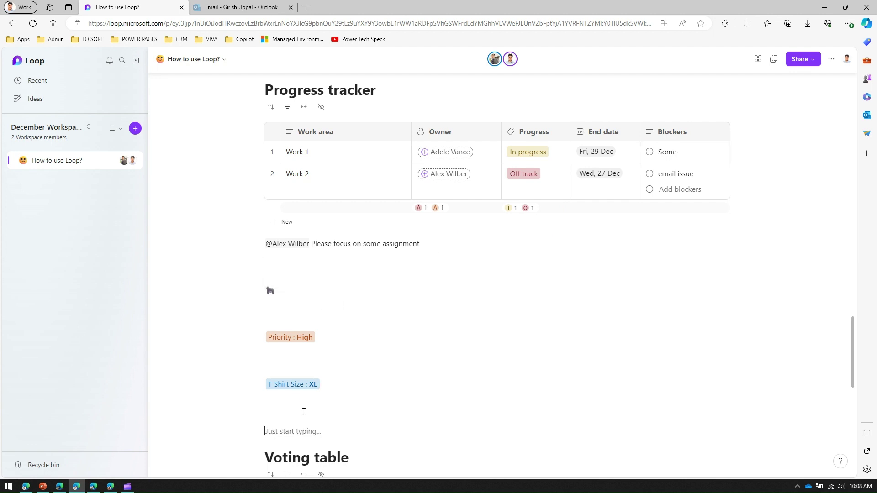
pyautogui.write('/')
pyautogui.scroll(-5, 319, 409)
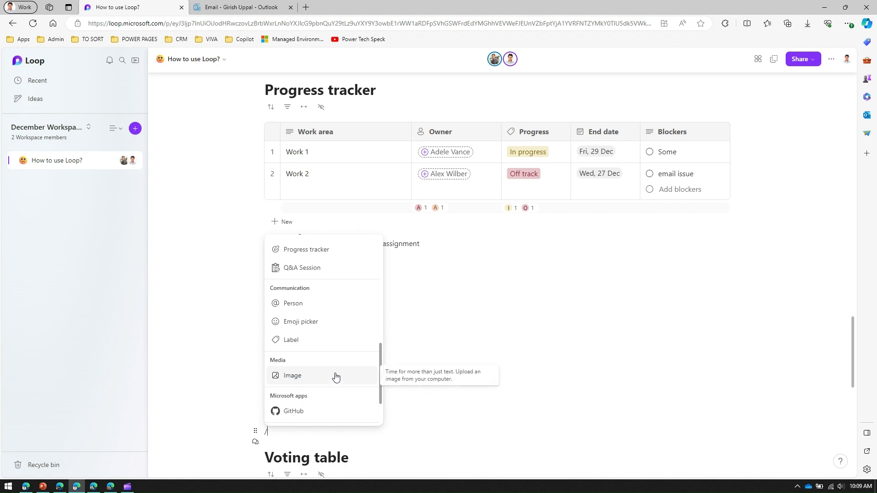
pyautogui.moveTo(380, 354); pyautogui.dragTo(379, 395)
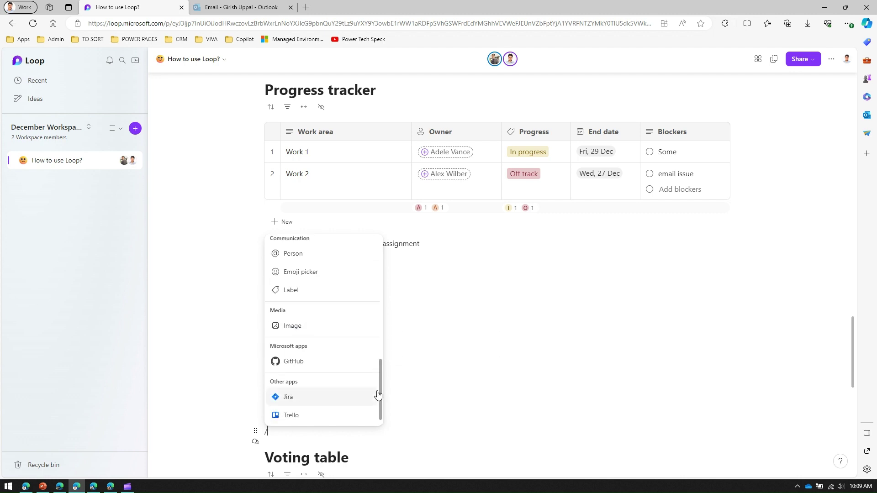
pyautogui.click(294, 360)
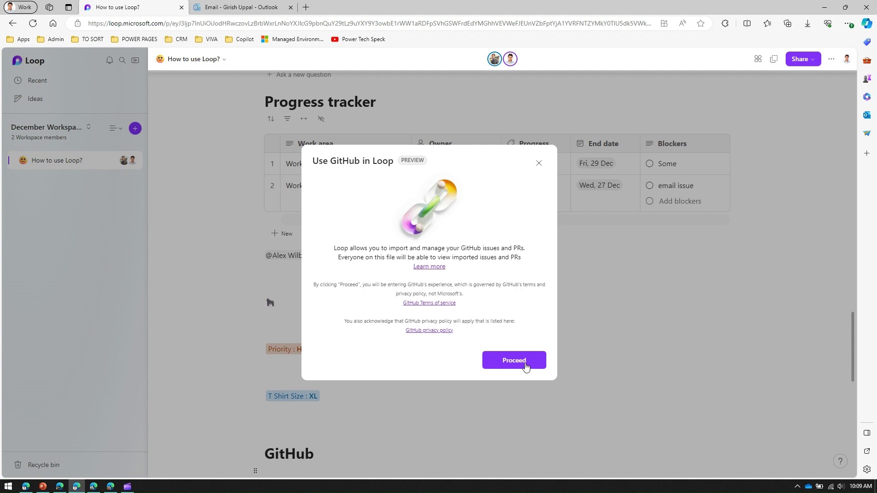
pyautogui.moveTo(355, 248); pyautogui.dragTo(520, 245)
pyautogui.click(493, 247)
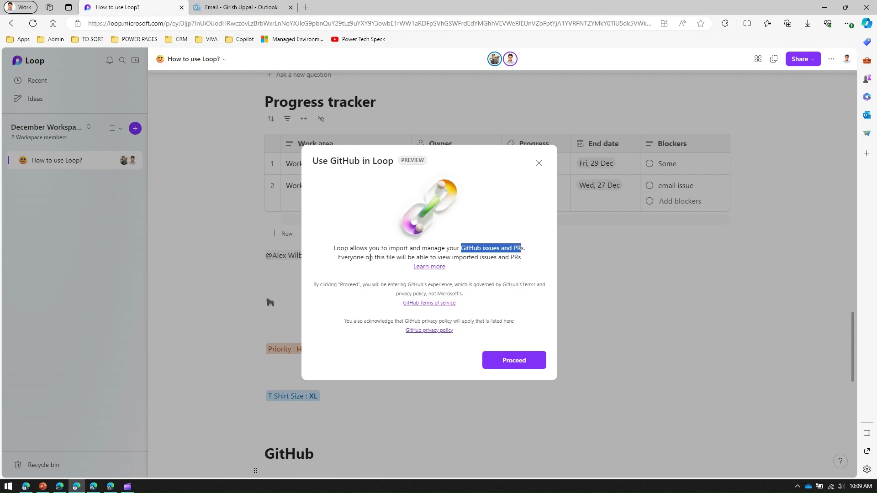
pyautogui.moveTo(366, 258); pyautogui.dragTo(507, 257)
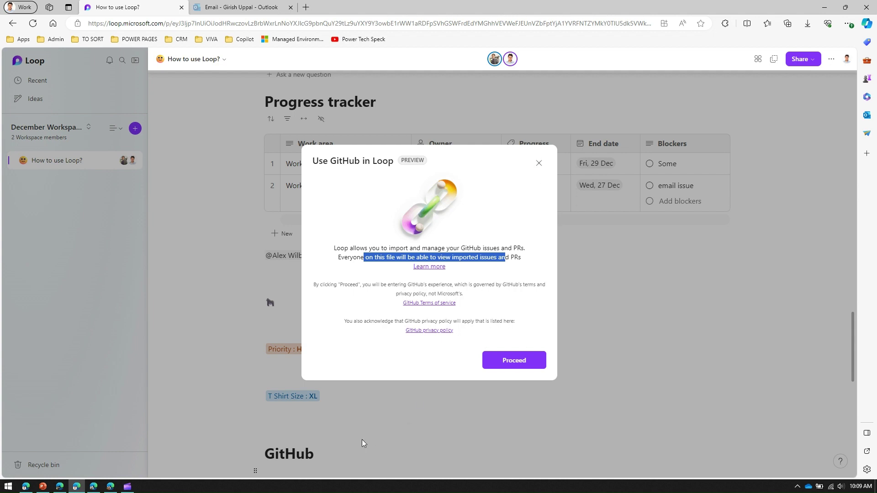
pyautogui.click(322, 431)
# Insert a Jira component on the blank line below the voting table, read its introduction about importing issues, and dismiss the dialog
pyautogui.scroll(-7, 302, 320)
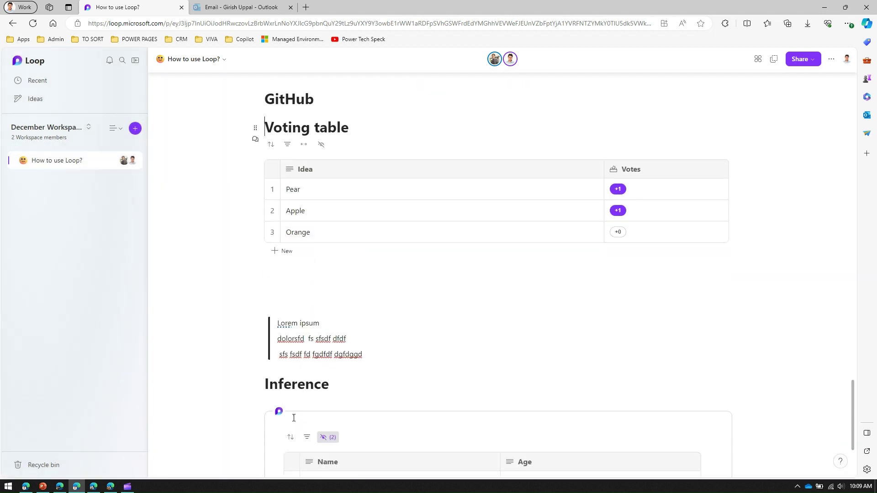
pyautogui.click(302, 274)
pyautogui.write('/')
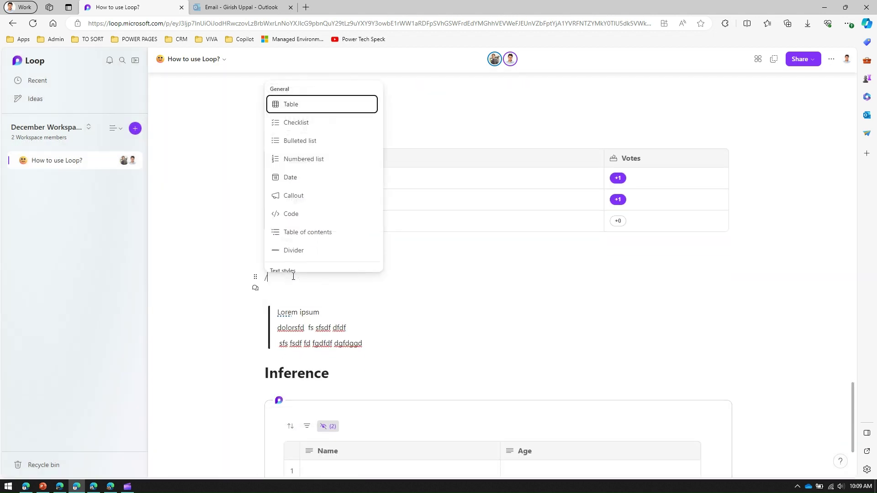
pyautogui.scroll(-4, 331, 253)
pyautogui.scroll(-5, 331, 252)
pyautogui.click(309, 246)
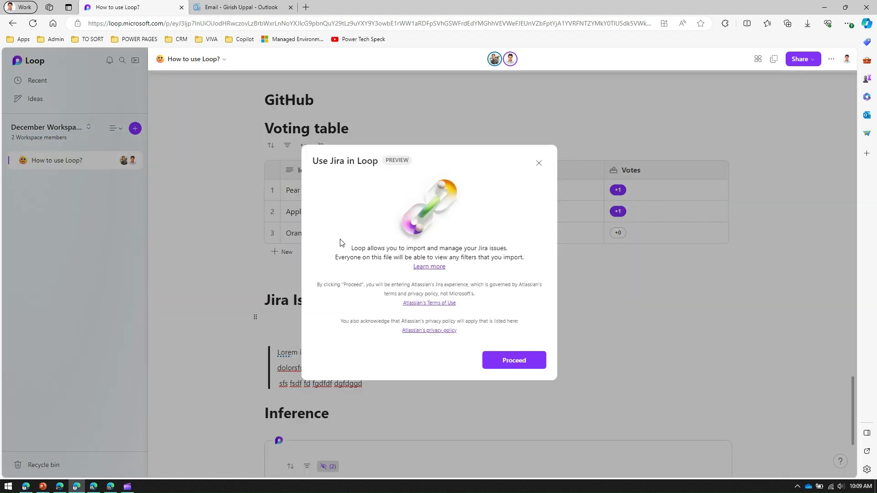
pyautogui.moveTo(349, 251); pyautogui.dragTo(514, 248)
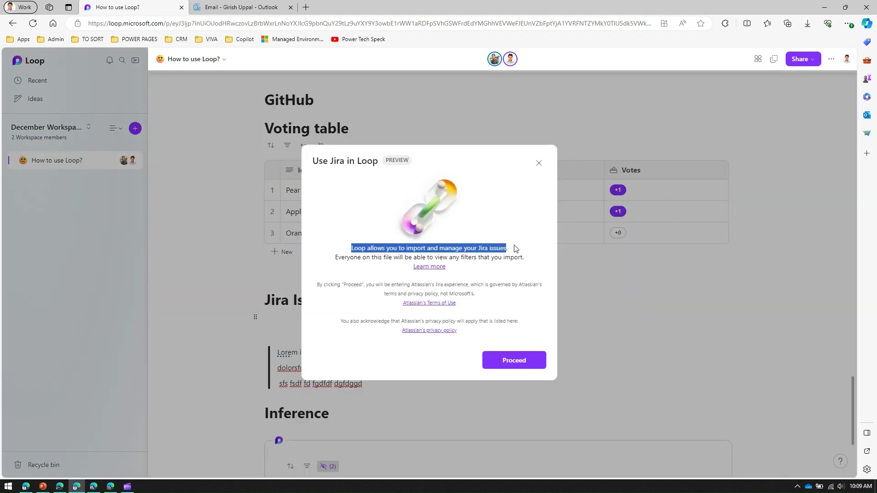
pyautogui.moveTo(337, 259); pyautogui.dragTo(503, 258)
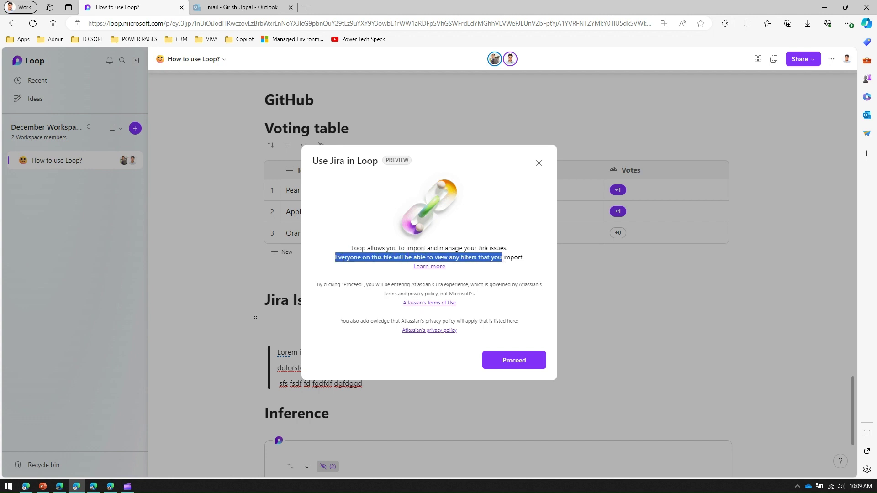
pyautogui.click(539, 163)
# Insert a Trello component above the Jira Issues heading, read its introduction about importing boards, and dismiss the dialog
pyautogui.scroll(-3, 310, 319)
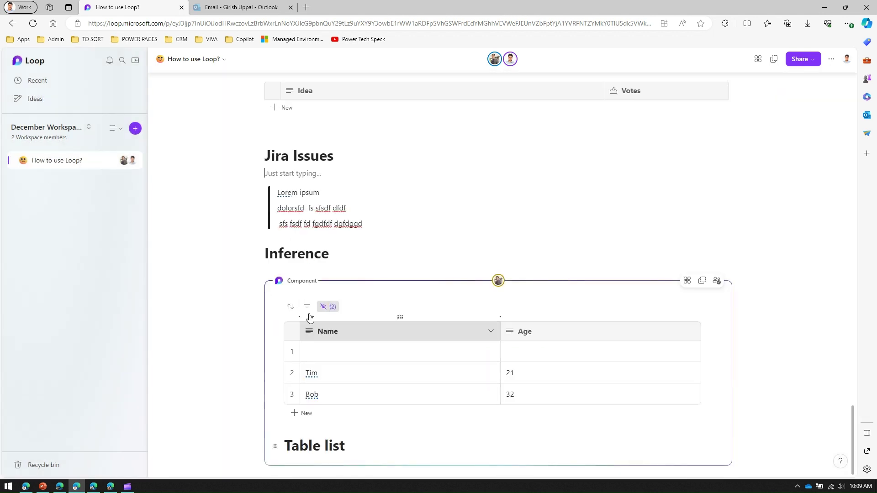
pyautogui.click(276, 129)
pyautogui.write('/')
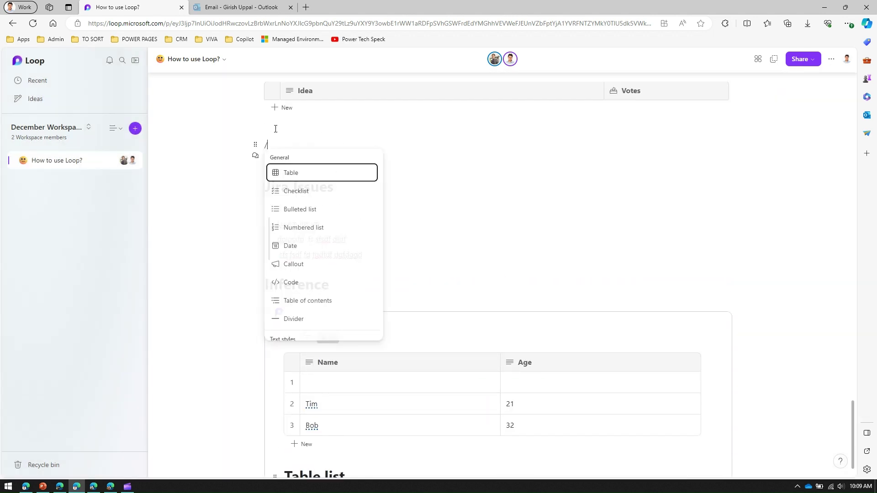
pyautogui.scroll(-5, 355, 262)
pyautogui.click(291, 329)
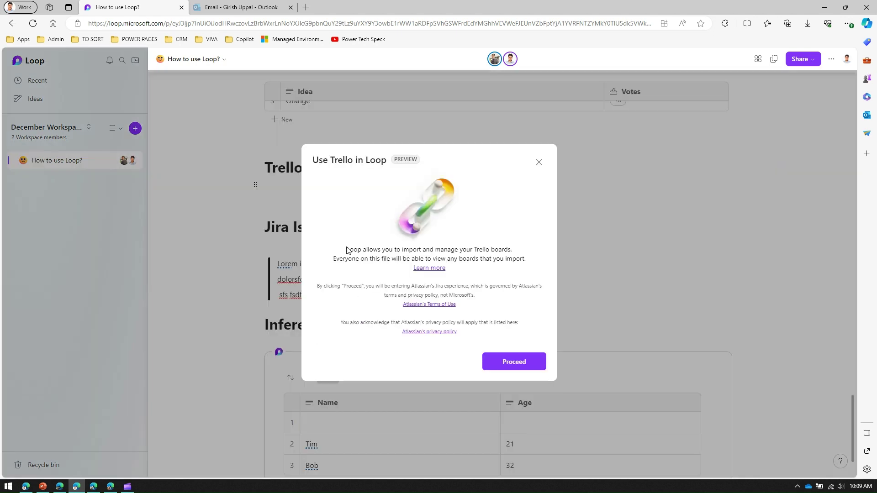
pyautogui.moveTo(348, 250); pyautogui.dragTo(513, 253)
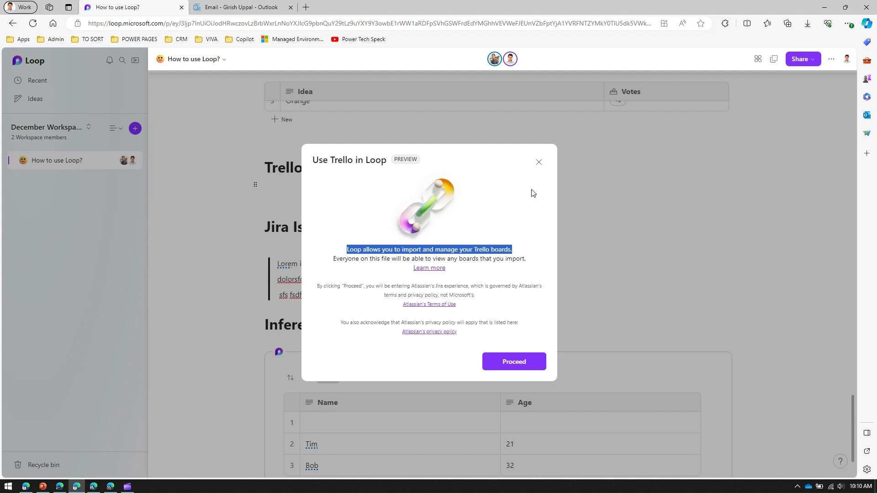
pyautogui.click(539, 166)
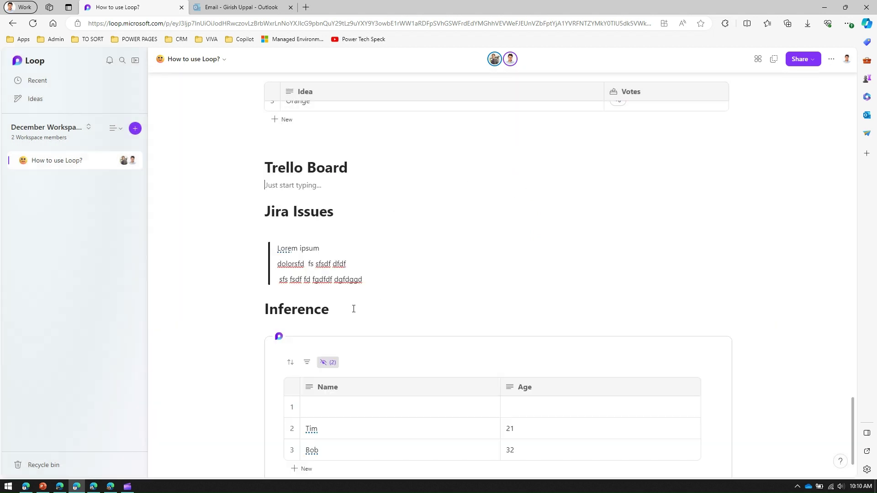
pyautogui.click(288, 141)
pyautogui.write('/')
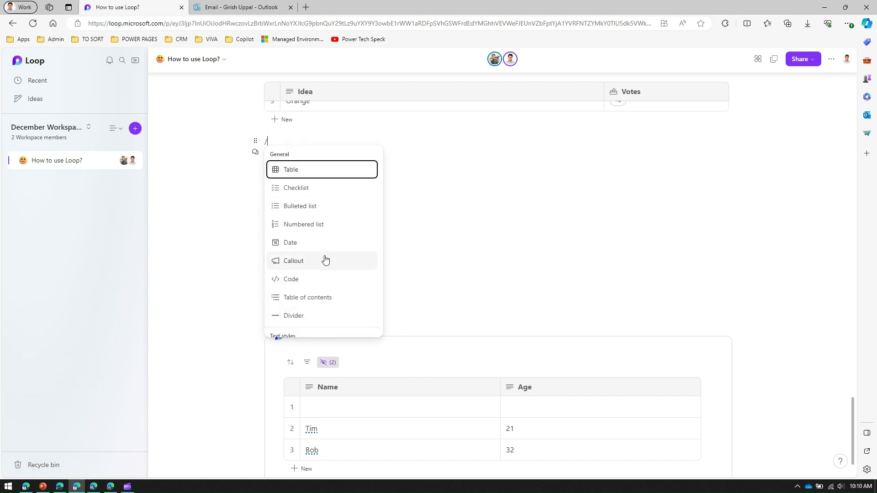
pyautogui.scroll(-5, 323, 260)
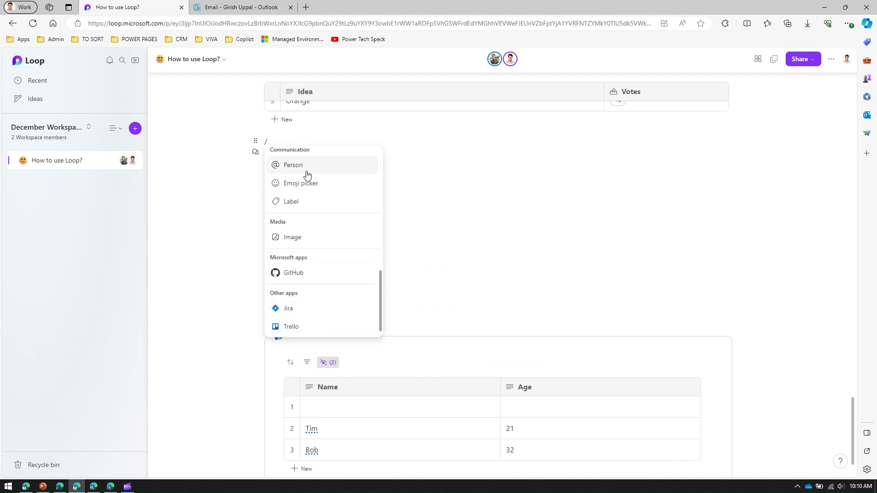
pyautogui.click(448, 196)
# Enter a slash followed by a person's first name on the blank line below the table of contents and dismiss the suggestions
pyautogui.scroll(15, 306, 150)
pyautogui.scroll(10, 306, 150)
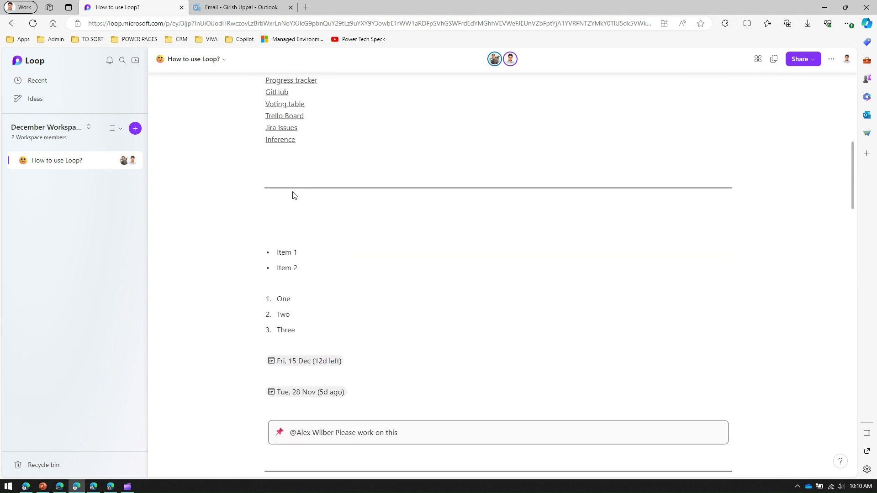
pyautogui.click(283, 170)
pyautogui.write('/Girish')
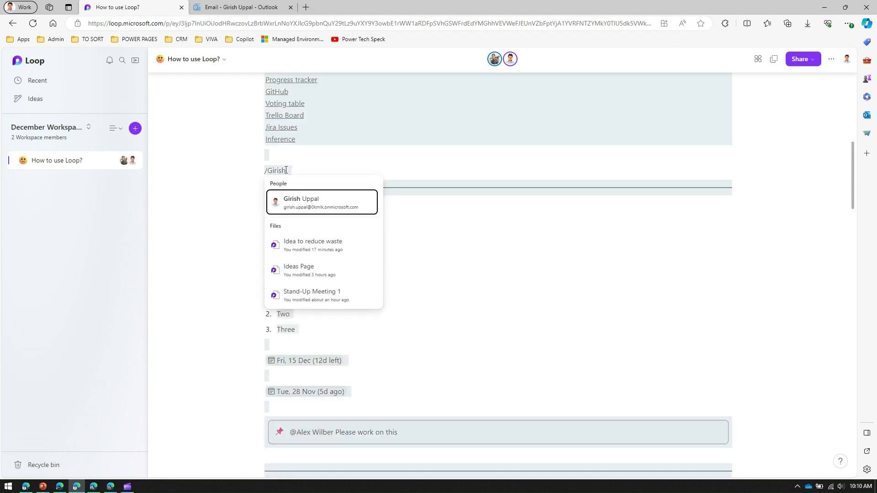
pyautogui.press('Escape')
# Post a comment on the numbered item "Two" stating whose comment it is
pyautogui.scroll(8, 427, 266)
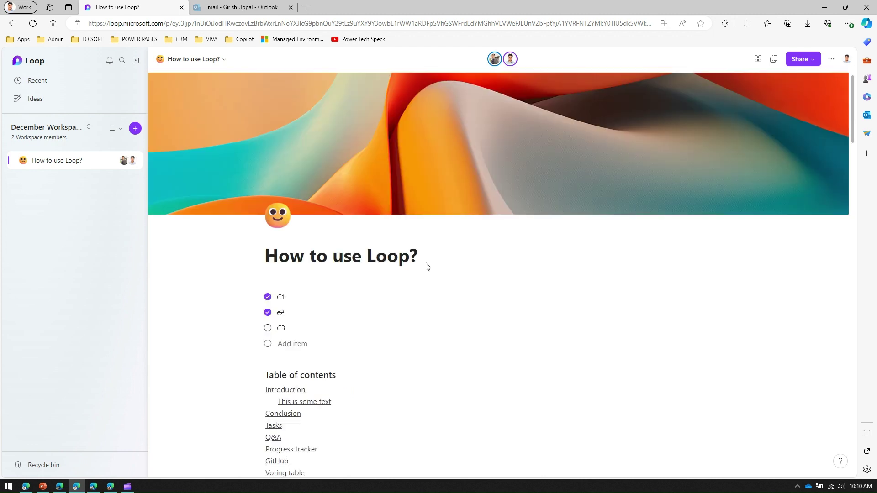
pyautogui.scroll(-8, 304, 378)
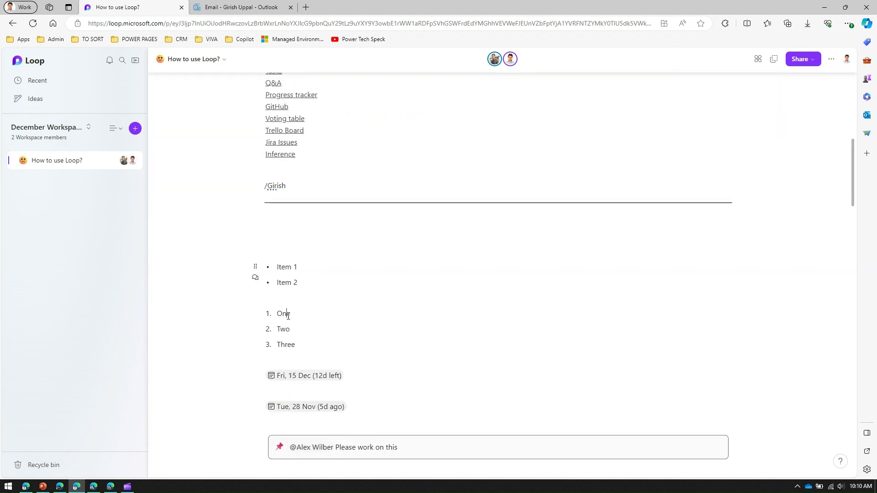
pyautogui.moveTo(295, 314); pyautogui.dragTo(256, 315)
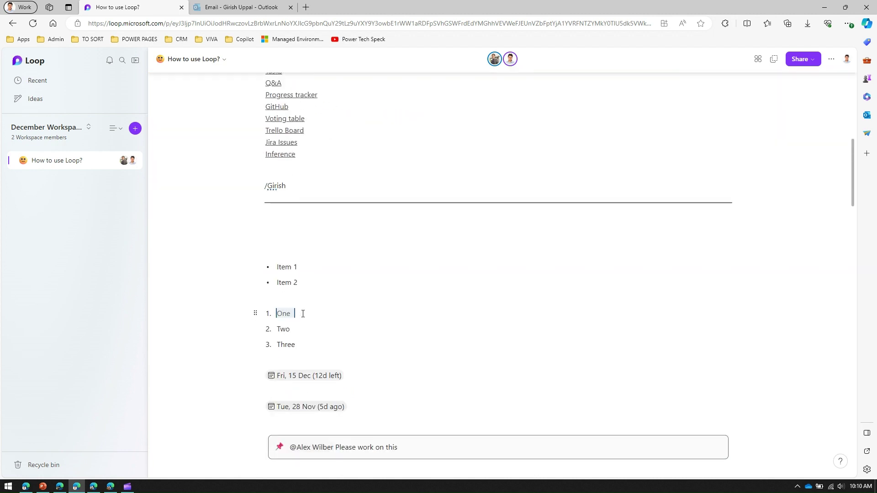
pyautogui.click(275, 330)
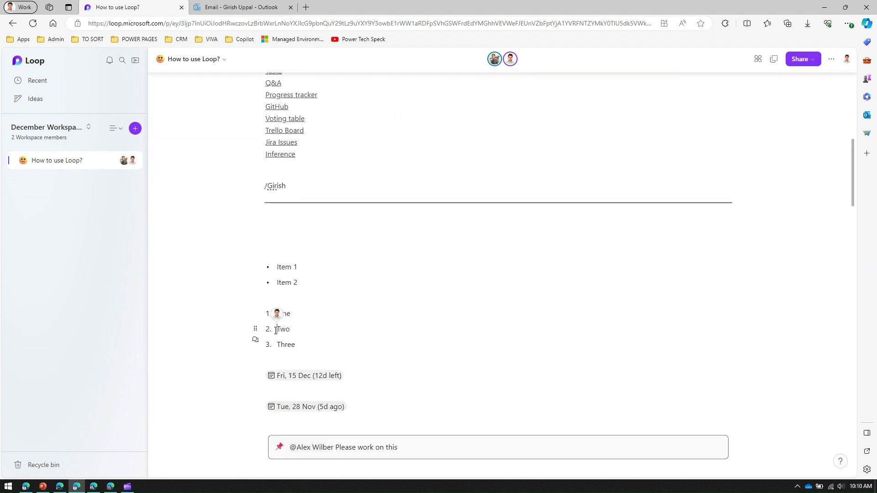
pyautogui.click(255, 341)
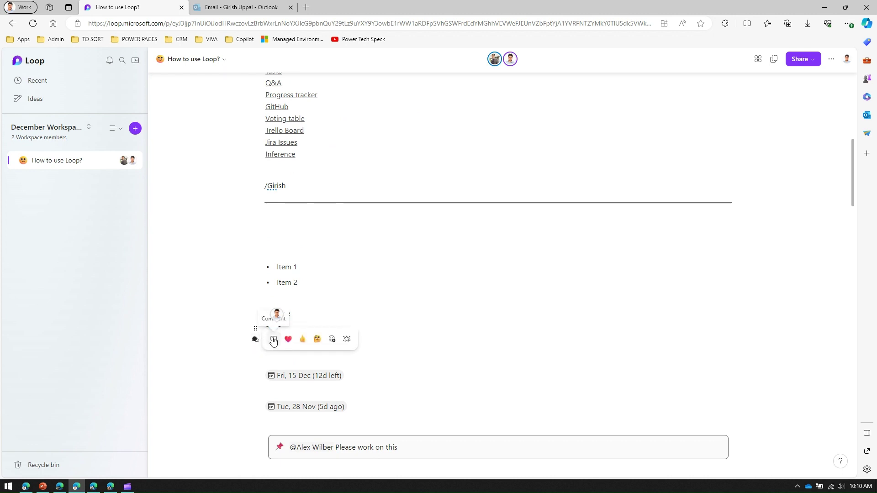
pyautogui.click(273, 340)
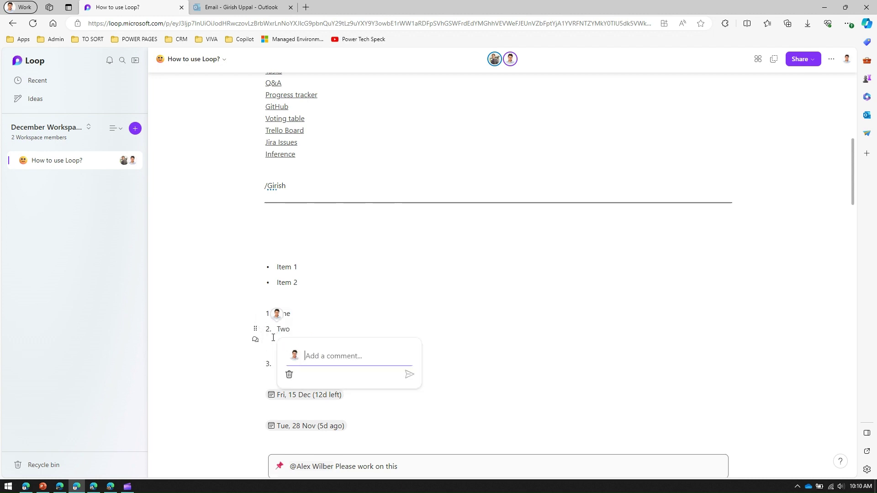
pyautogui.write('This is')
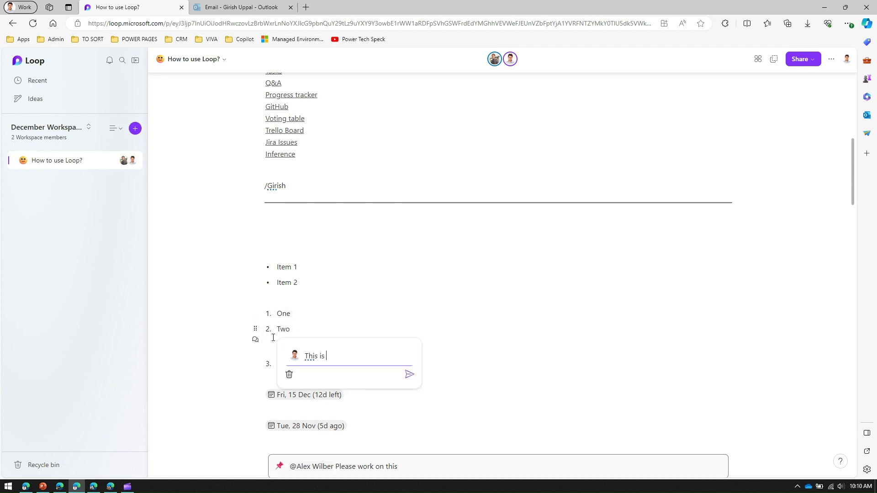
pyautogui.write(' girish comment')
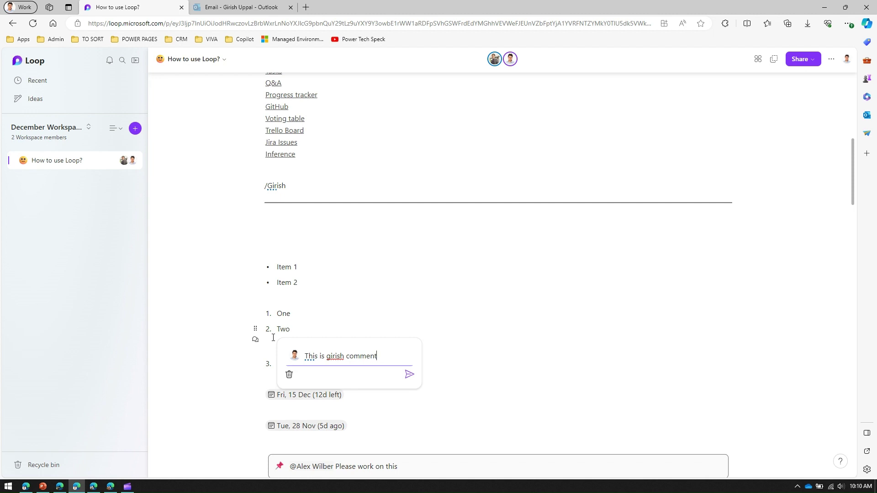
pyautogui.click(409, 374)
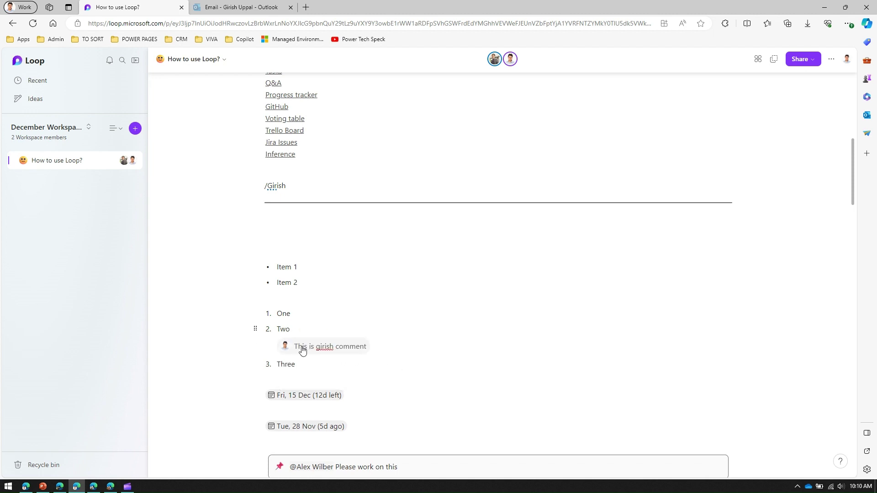
# Add a heart reaction to the numbered item "Three" and a thumbs-up reaction to "One"
pyautogui.click(255, 376)
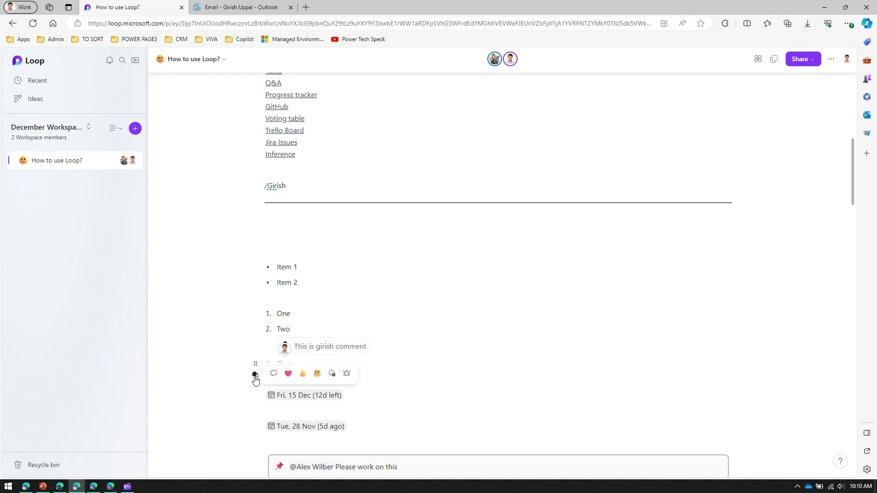
pyautogui.click(288, 375)
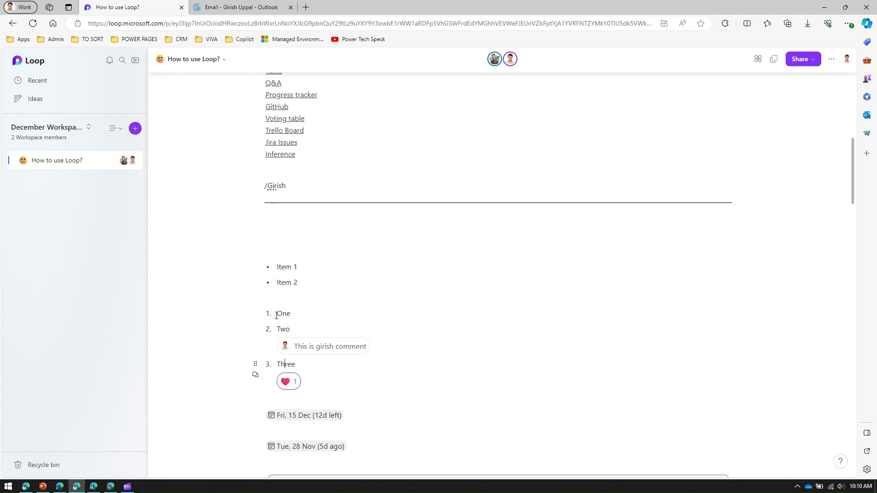
pyautogui.click(255, 324)
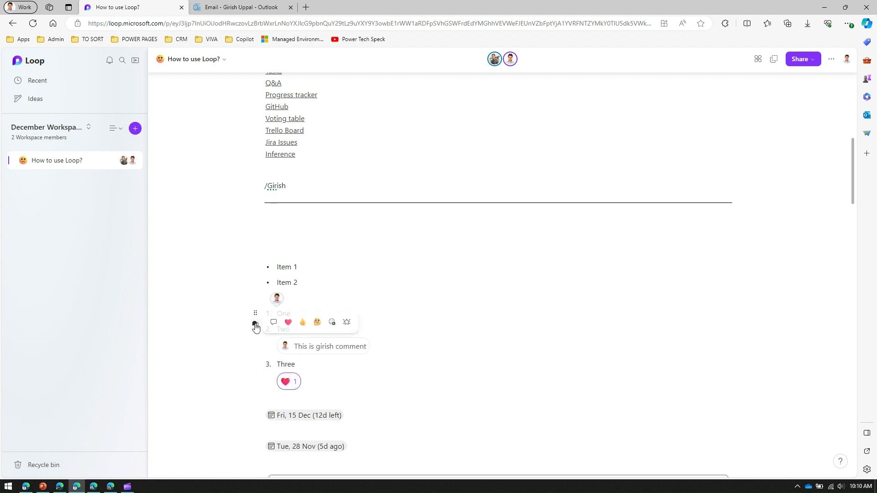
pyautogui.click(304, 324)
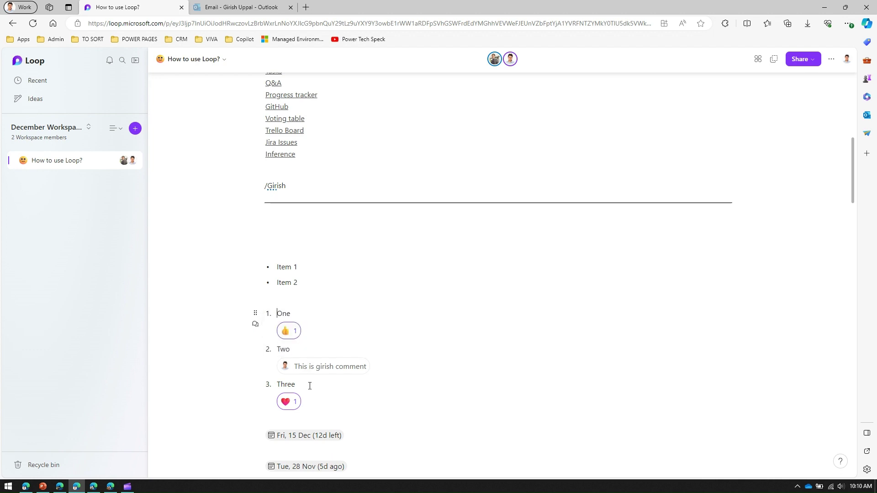
# Add a numbered item "One more" between the items "Two" and "Three"
pyautogui.press('Down')
pyautogui.press('Down')
pyautogui.press('Return')
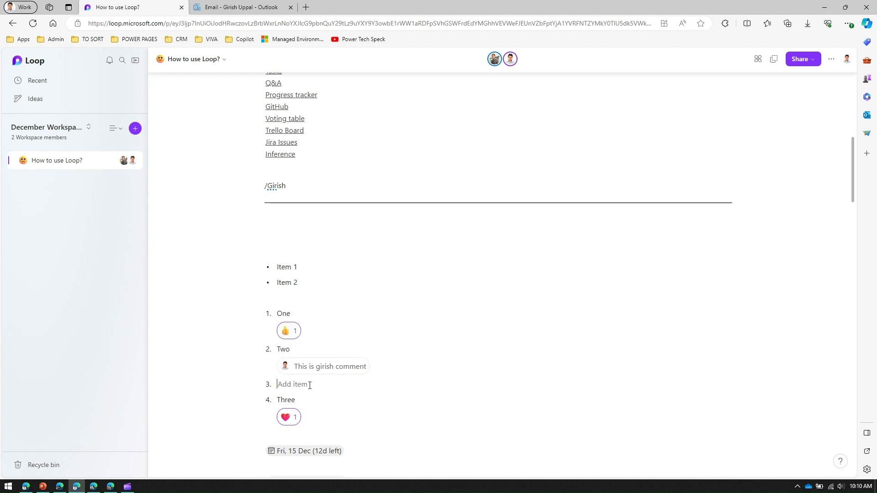
pyautogui.write('One more')
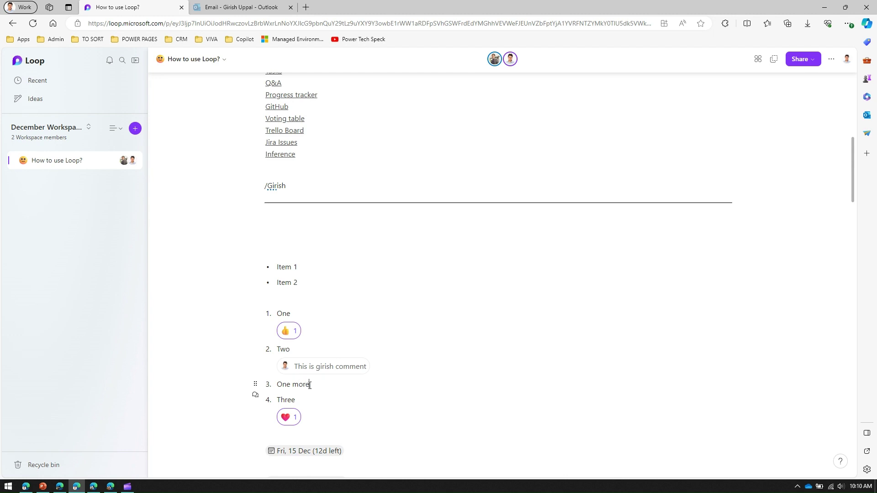
# Add a "Love this!" hearts boost to the numbered item "One more" and play it
pyautogui.moveTo(255, 394)
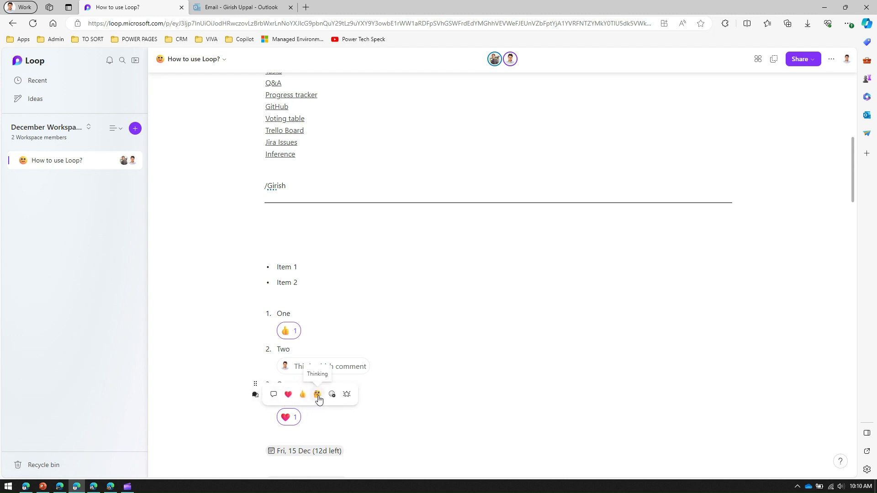
pyautogui.click(348, 397)
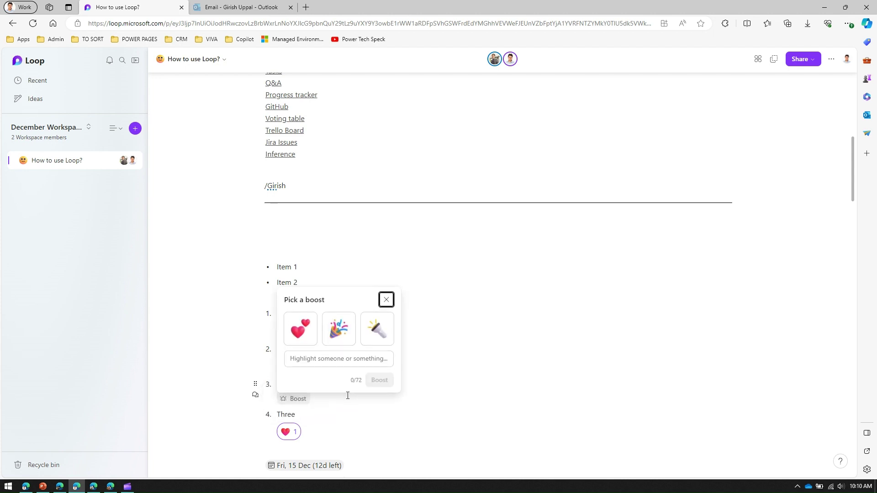
pyautogui.click(301, 338)
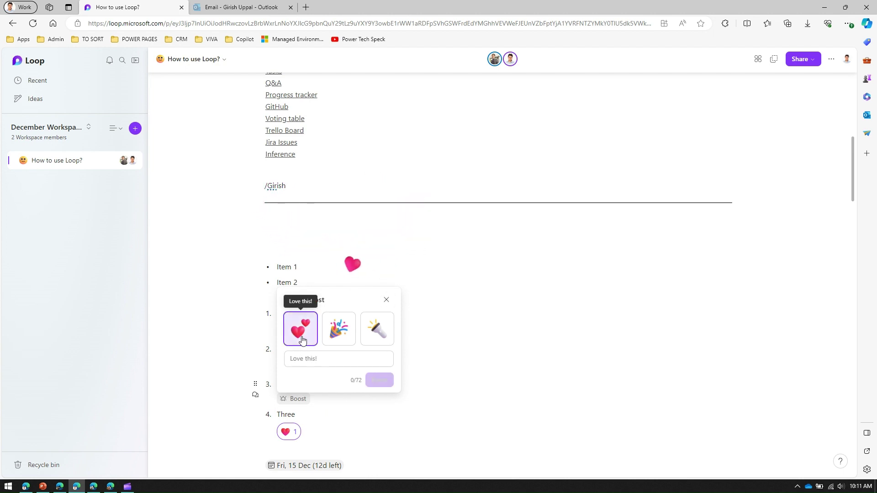
pyautogui.click(379, 380)
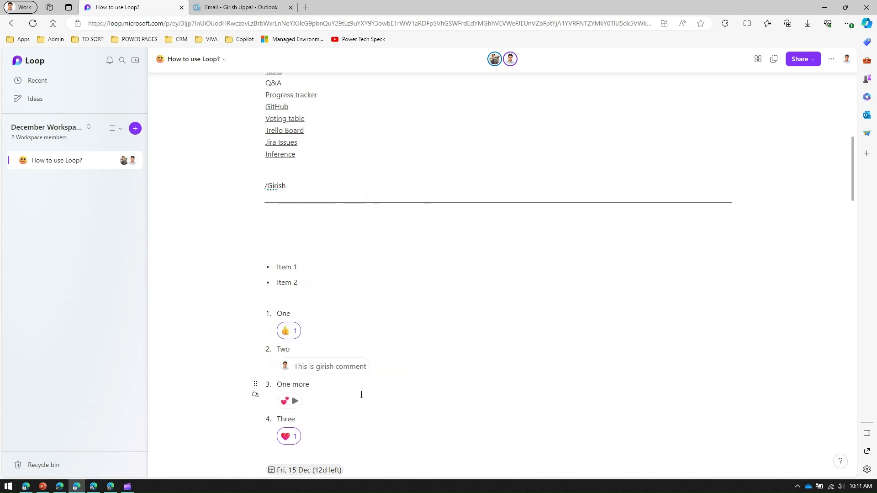
pyautogui.click(295, 401)
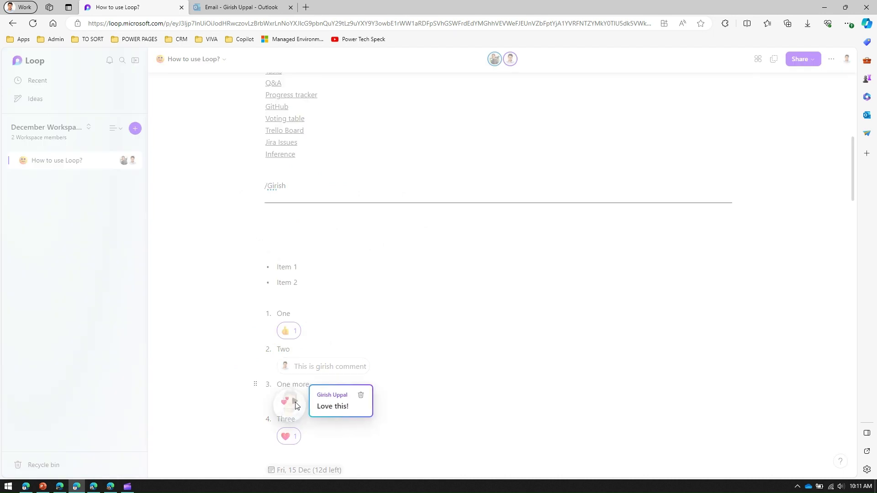
pyautogui.click(296, 402)
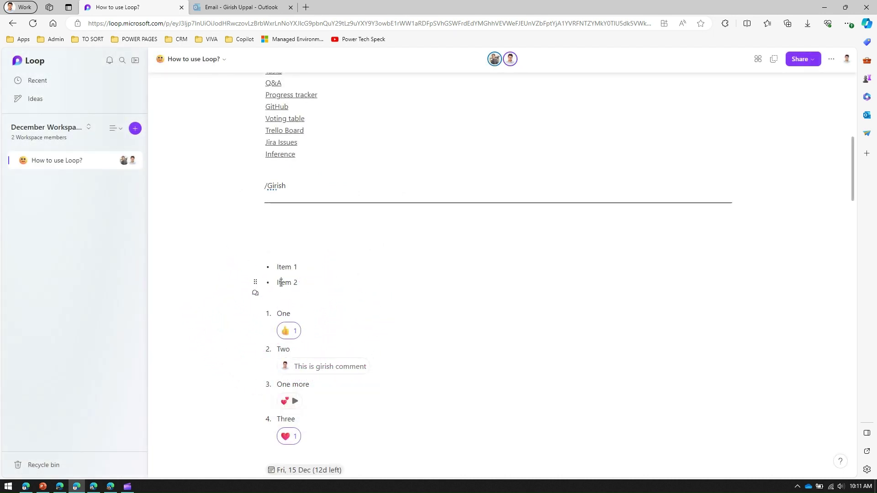
# Add a "Hip hip hooray" celebration boost to the bullet "Item 2" and play it along with the "One more" boost
pyautogui.click(256, 284)
pyautogui.click(256, 285)
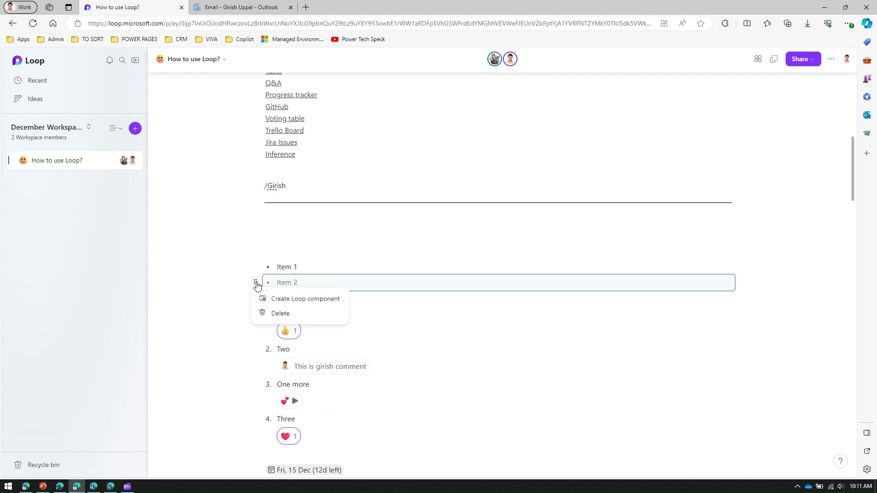
pyautogui.click(295, 270)
pyautogui.click(255, 297)
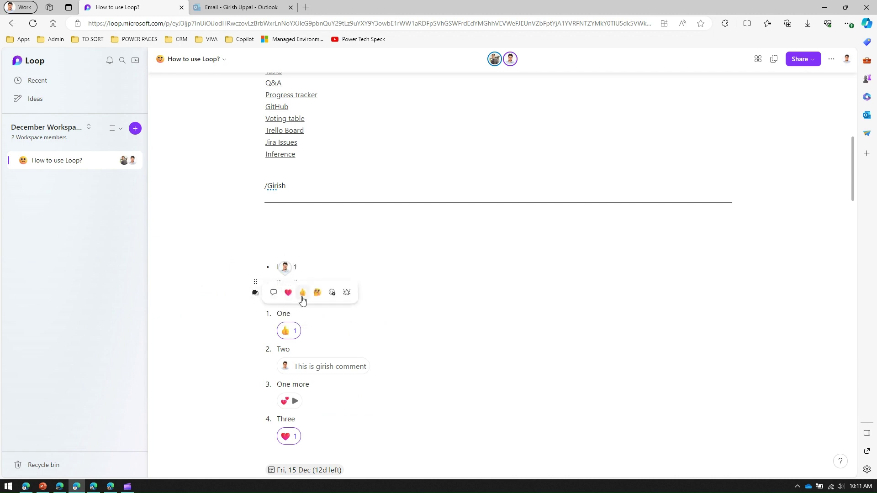
pyautogui.click(347, 294)
pyautogui.click(334, 343)
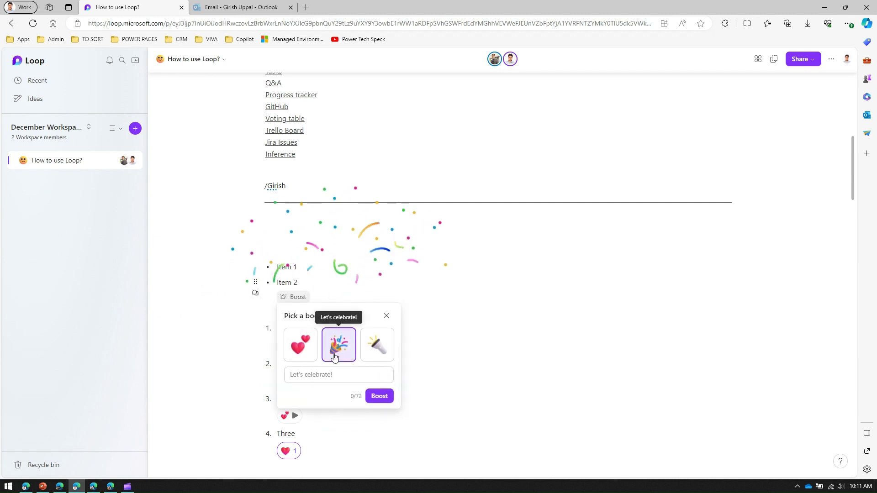
pyautogui.click(334, 375)
pyautogui.write('C')
pyautogui.press('BackSpace')
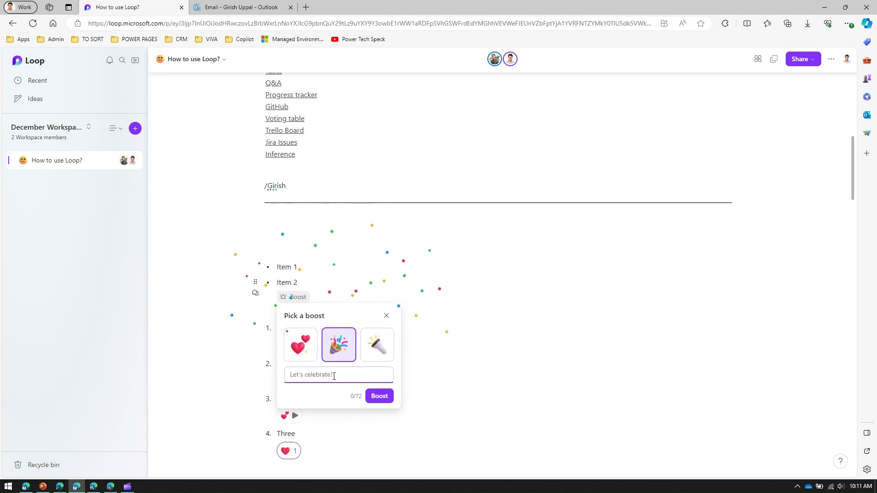
pyautogui.write('Hip hip hooray')
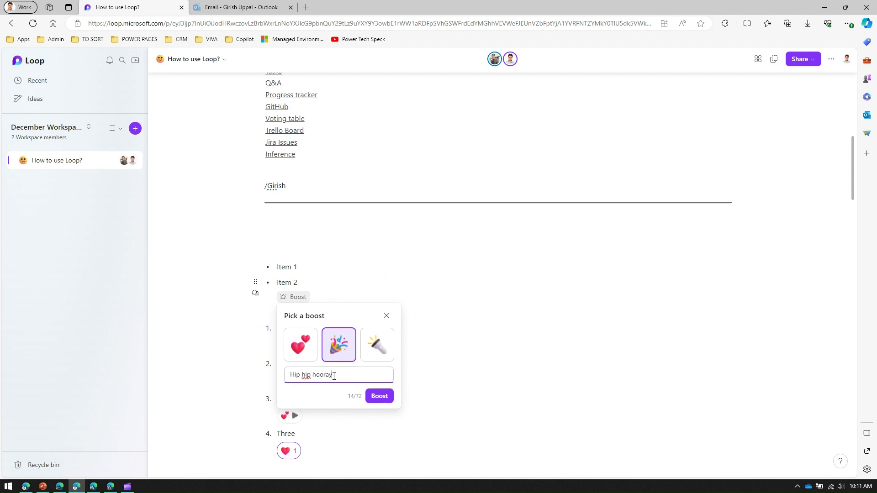
pyautogui.click(379, 396)
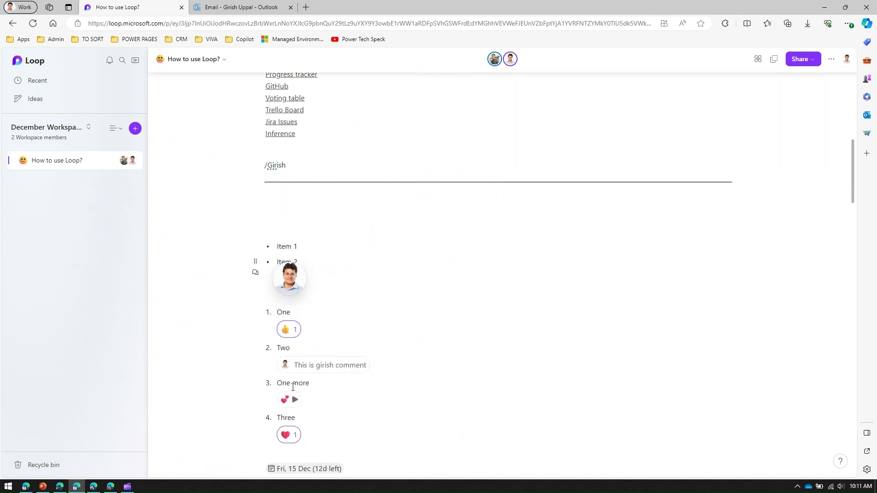
pyautogui.click(292, 400)
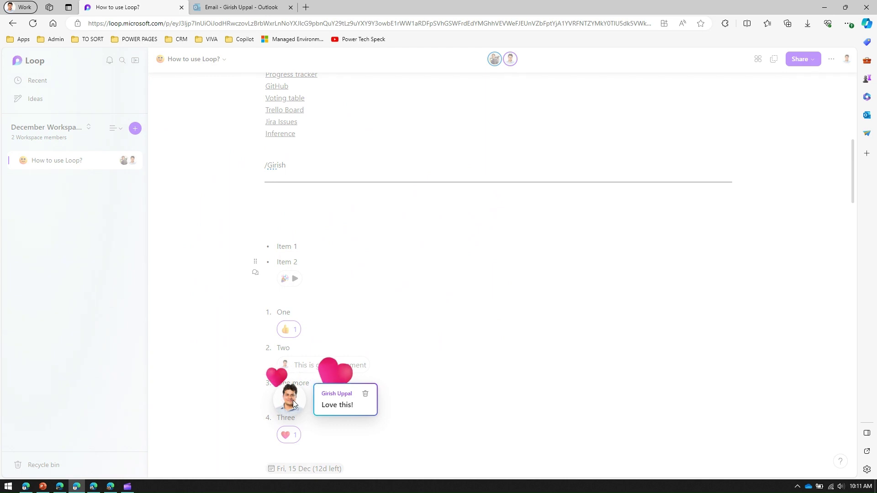
pyautogui.click(295, 279)
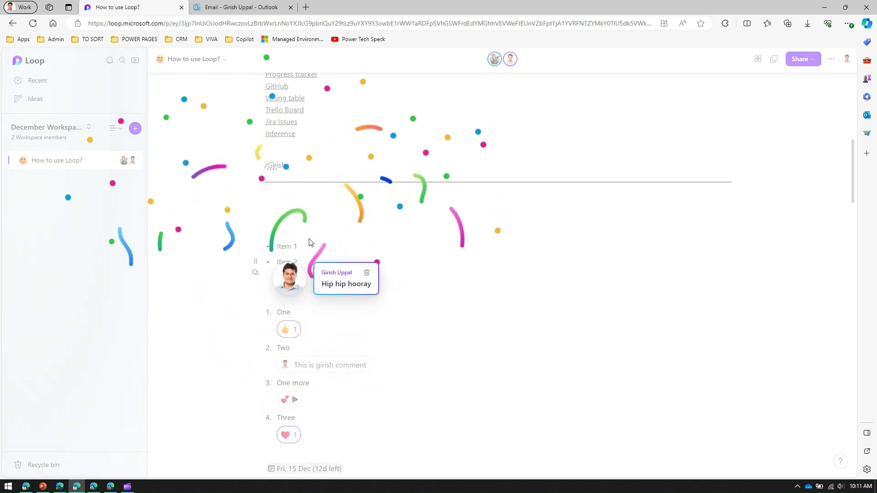
# Add a flashlight boost with the message "Focus on this" to the bullet "Item 1"
pyautogui.click(255, 257)
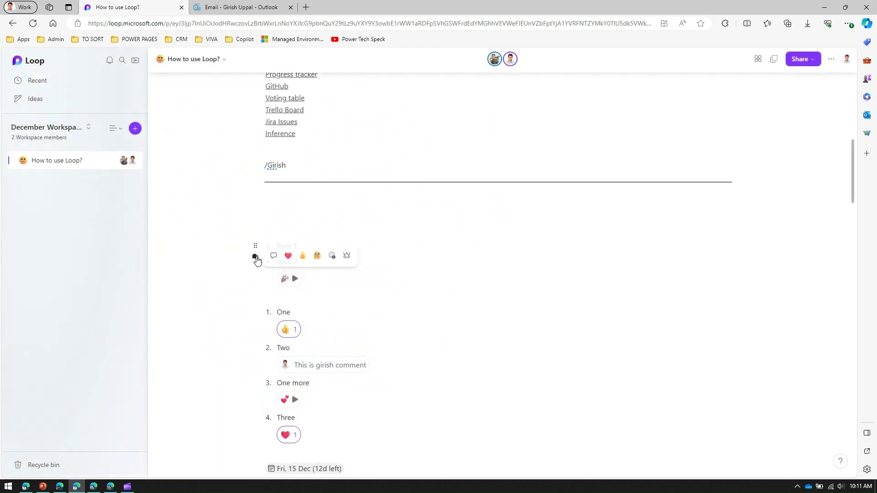
pyautogui.click(339, 257)
pyautogui.click(376, 312)
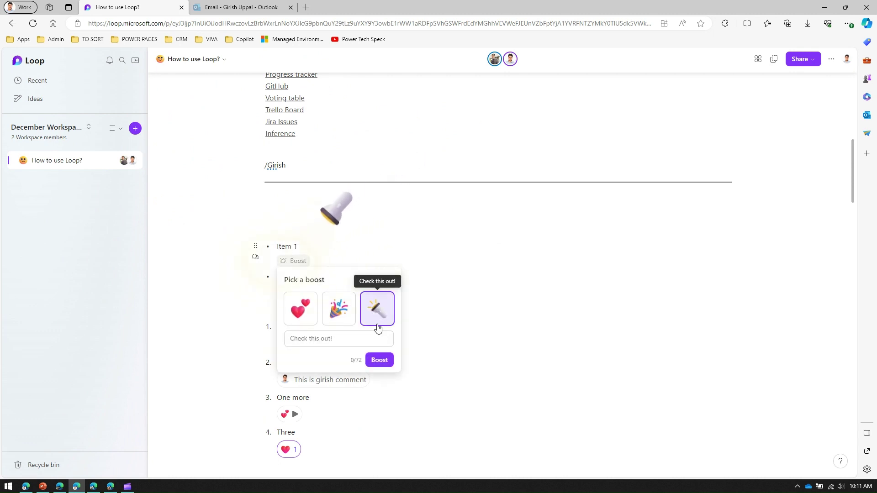
pyautogui.click(343, 339)
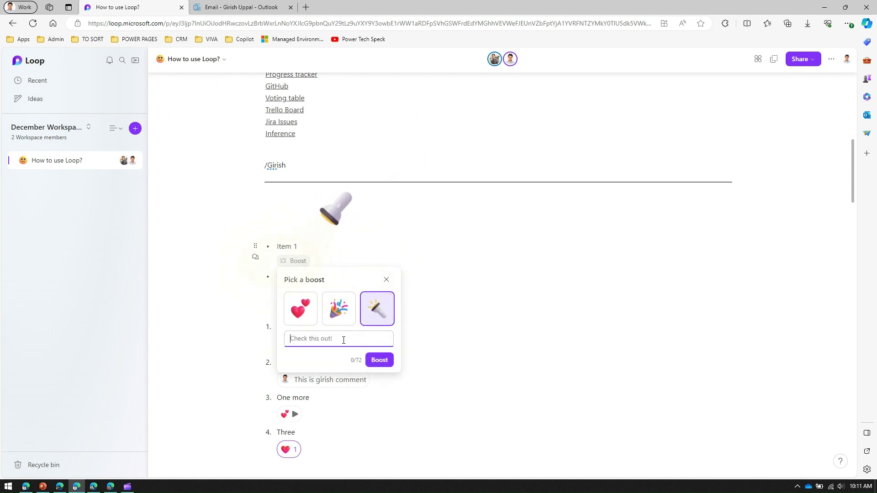
pyautogui.write('Focus on this')
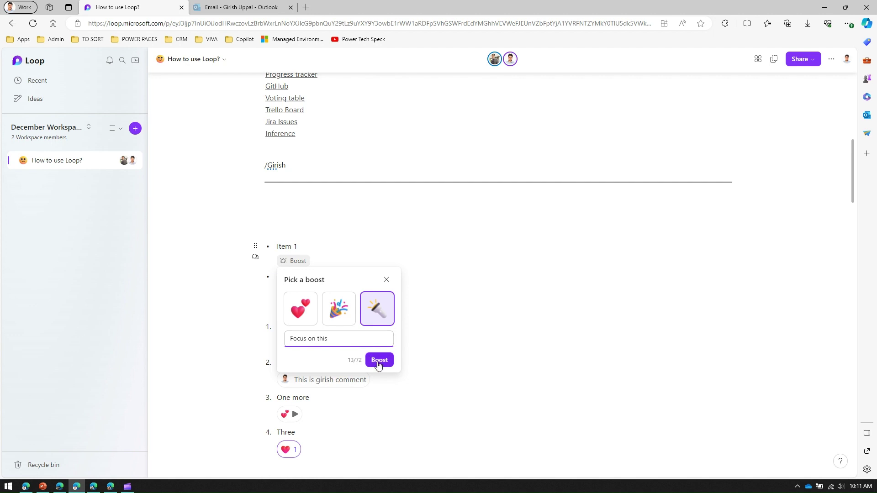
pyautogui.click(380, 360)
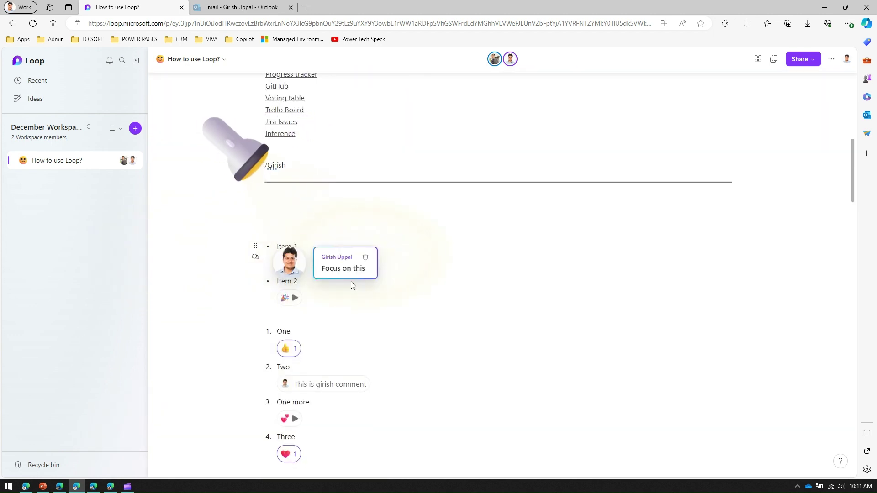
# Replay the boosts on the numbered item "One more" and the bullet "Item 1"
pyautogui.click(292, 418)
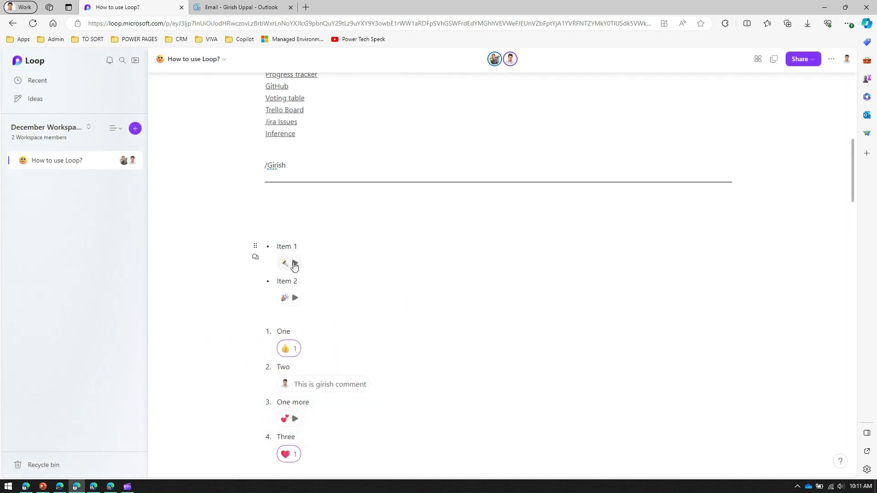
pyautogui.tripleClick(281, 247)
pyautogui.click(295, 264)
pyautogui.click(309, 210)
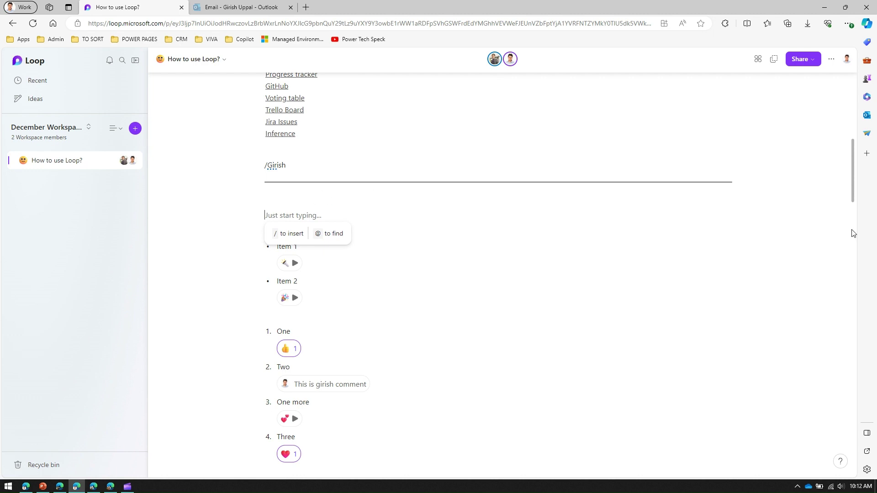
pyautogui.hotkey('alt', 'Tab')
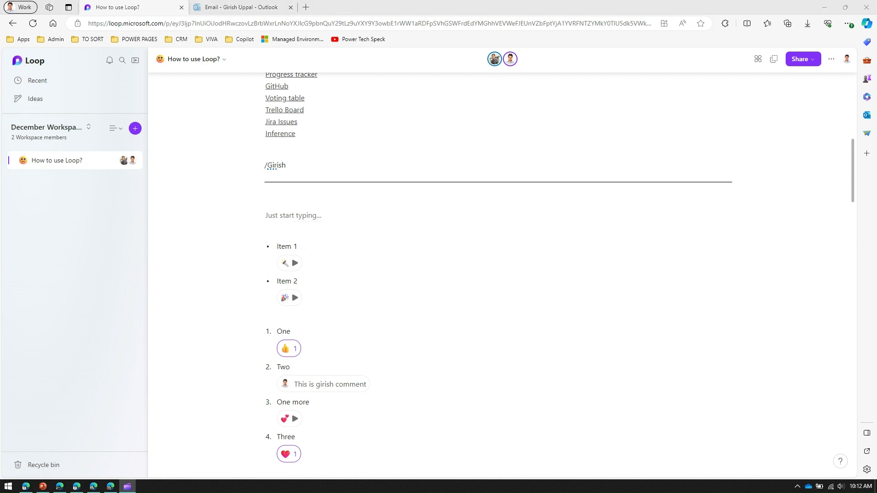